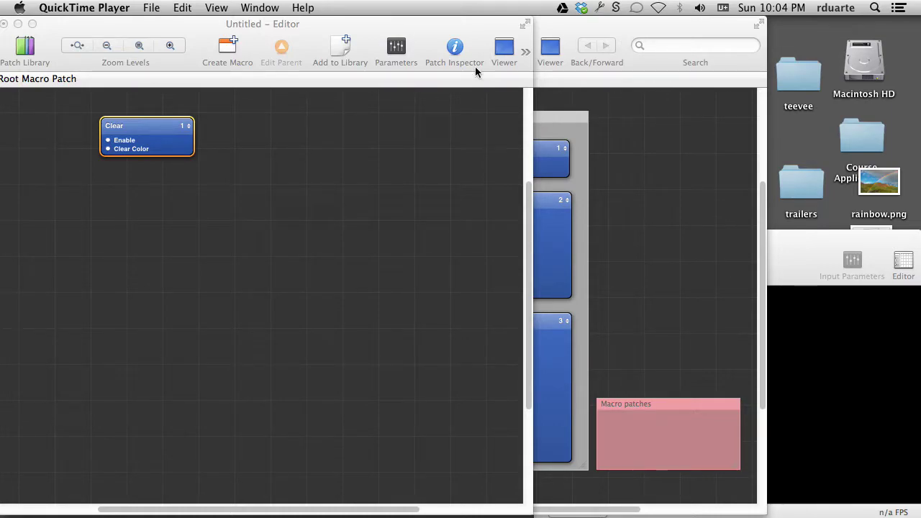
Bring the types of patches 2.qtz editor forward and close it, keeping the Untitled composition.
click(286, 25)
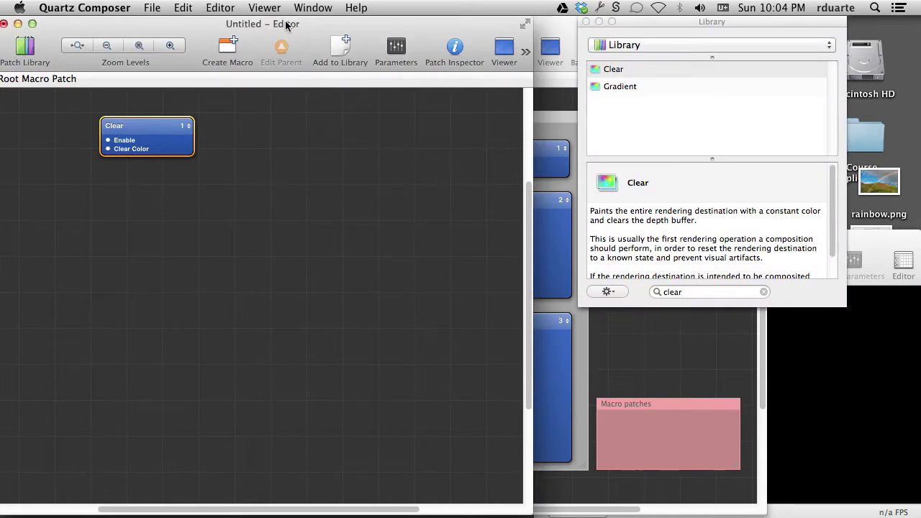
click(550, 27)
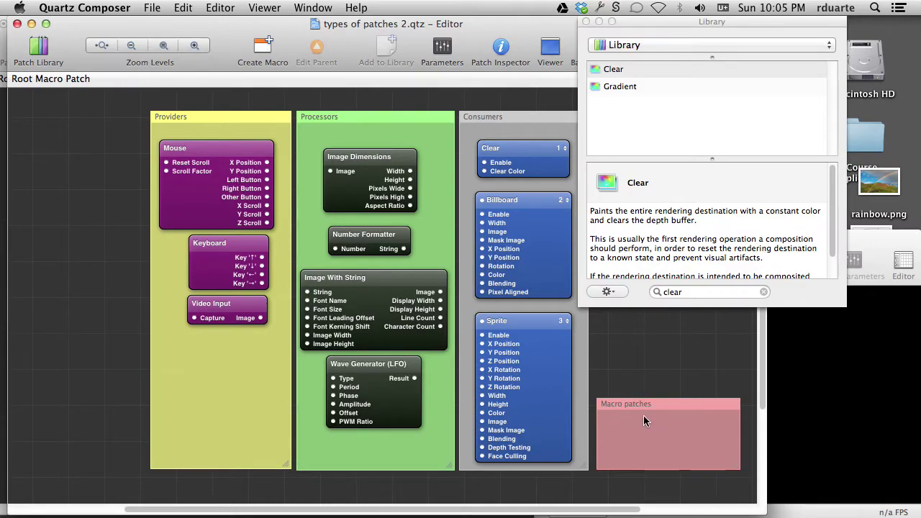
click(17, 25)
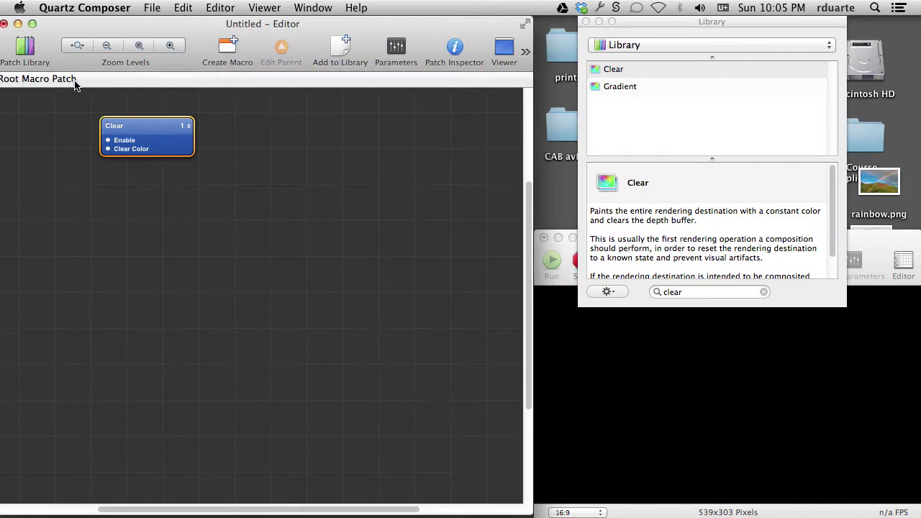
Drag the Clear patch up and left toward the canvas's top-left corner and deselect it.
click(131, 109)
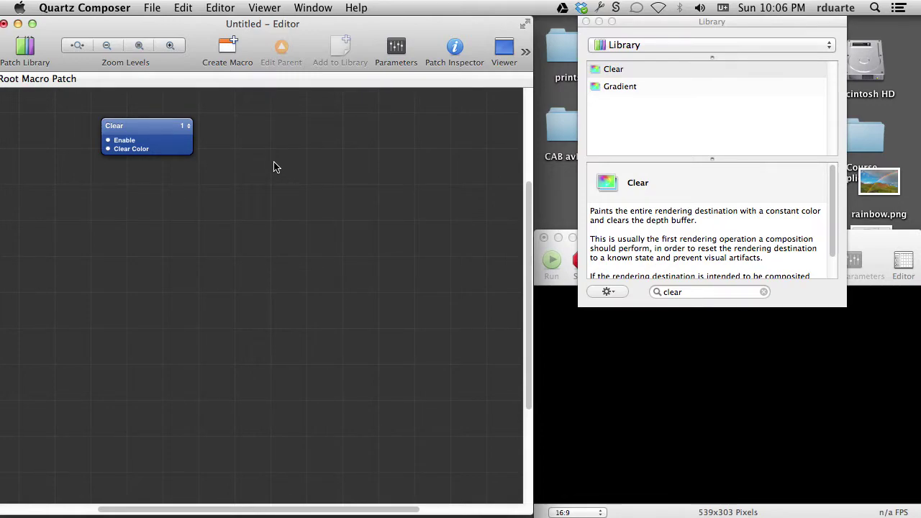
drag(153, 123, 123, 106)
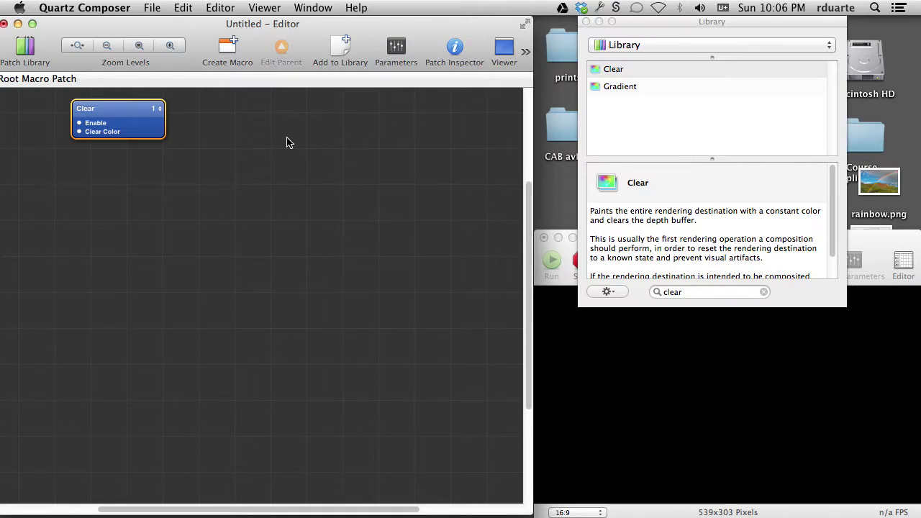
click(270, 142)
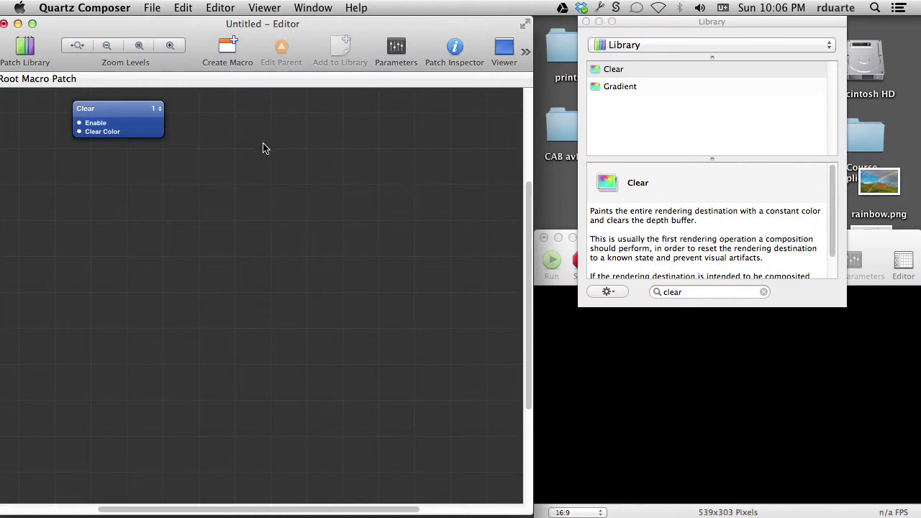
key(super+Return)
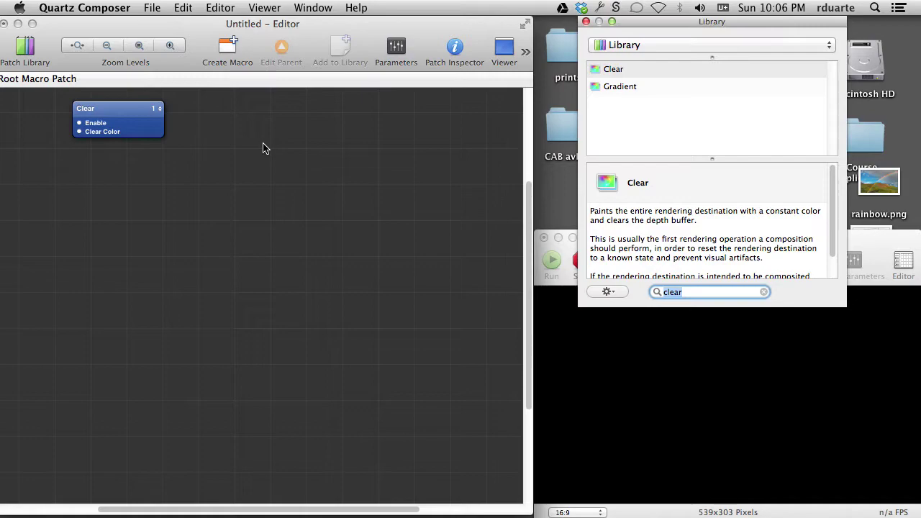
Add an Image With String patch from the Library and place it up and left.
text(string)
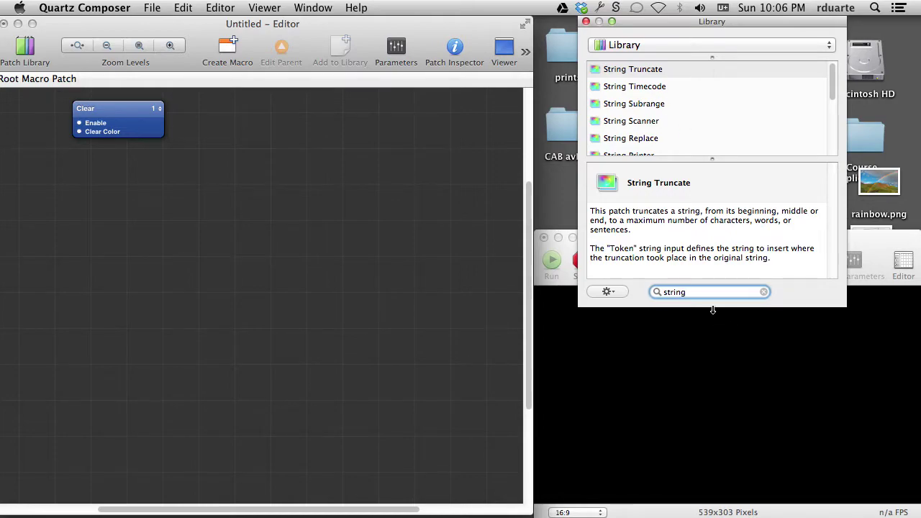
key(BackSpace)
key(BackSpace)
key(BackSpace)
key(BackSpace)
key(BackSpace)
key(BackSpace)
text(image with)
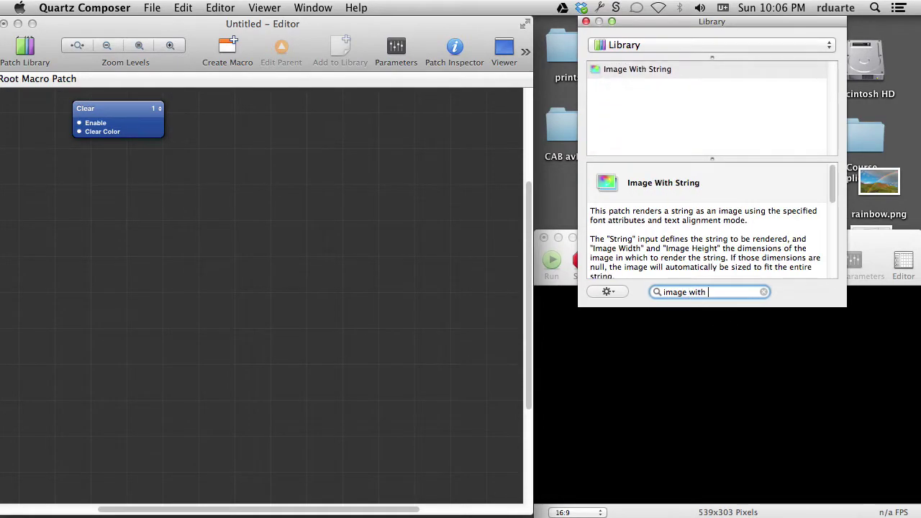
key(Return)
drag(279, 313, 160, 209)
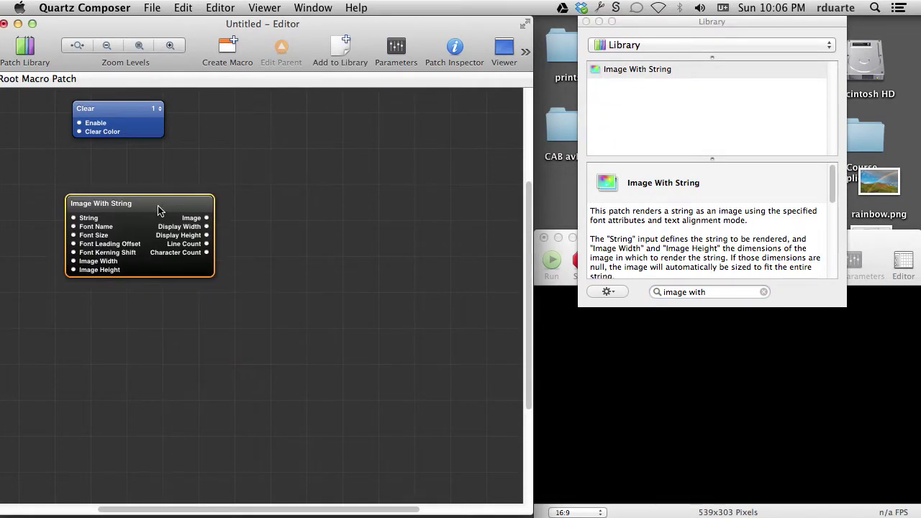
Add a Sprite and wire Image, Display Width and Display Height into its Image, Width and Height.
key(super+Return)
text(sprite)
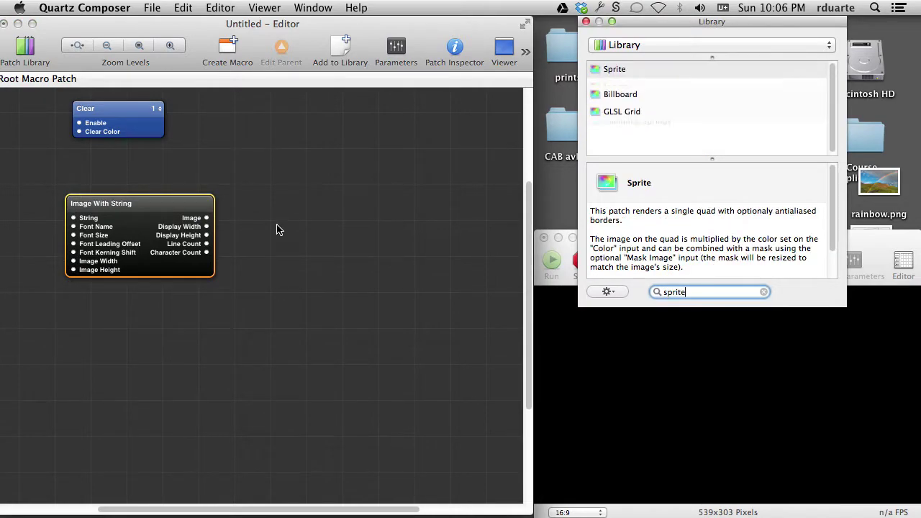
key(Return)
drag(246, 302, 305, 166)
drag(207, 217, 274, 270)
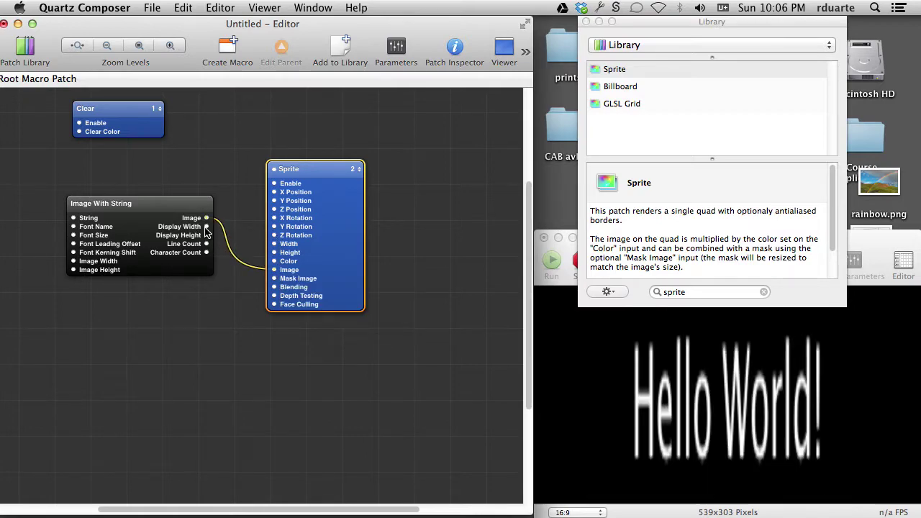
drag(206, 226, 274, 247)
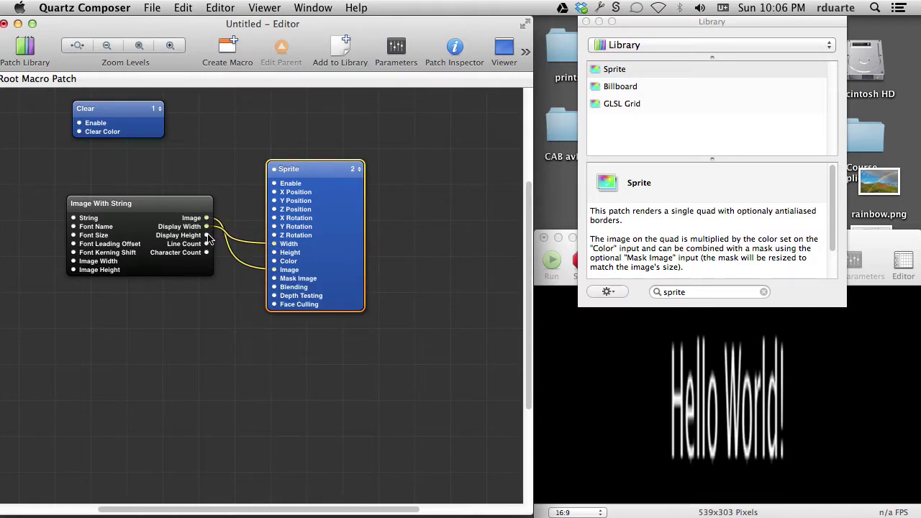
drag(207, 234, 274, 253)
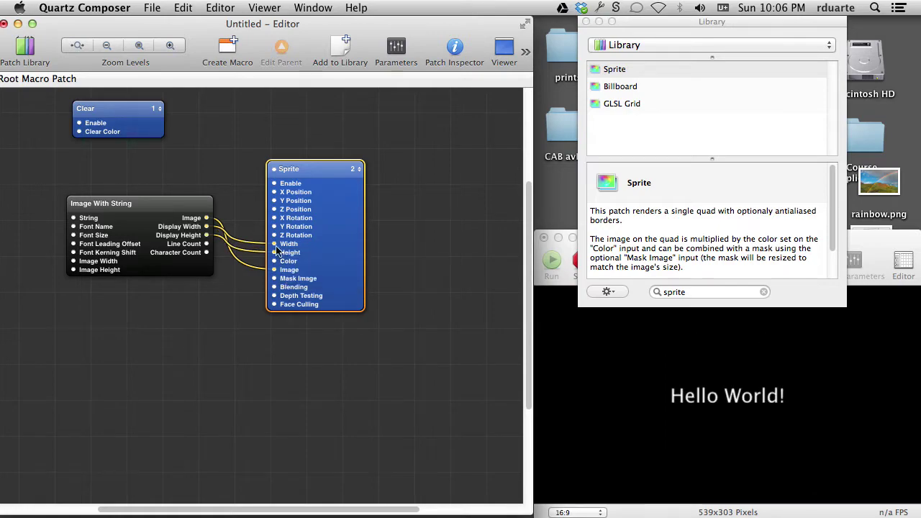
Change the Image With String text to 'First' and rearrange the two patches on the canvas.
double_click(73, 218)
text(Fir)
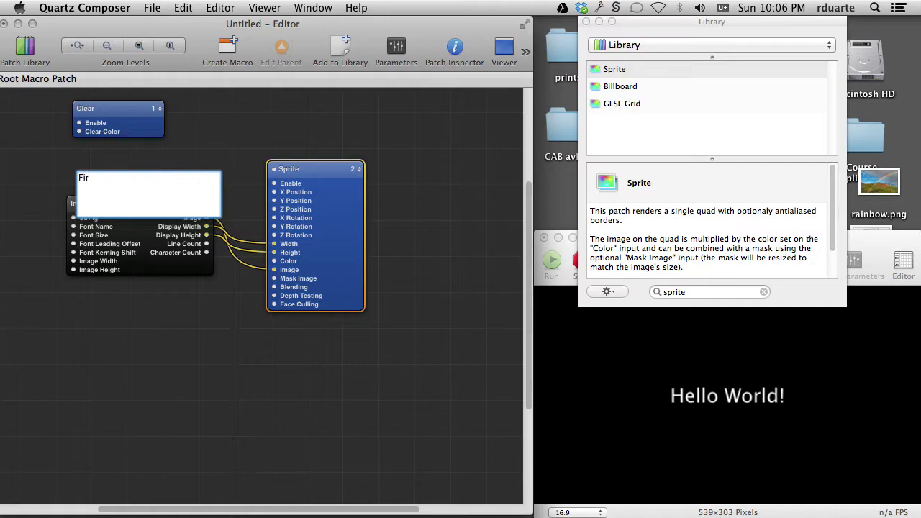
text(st)
key(Return)
shift+click(137, 204)
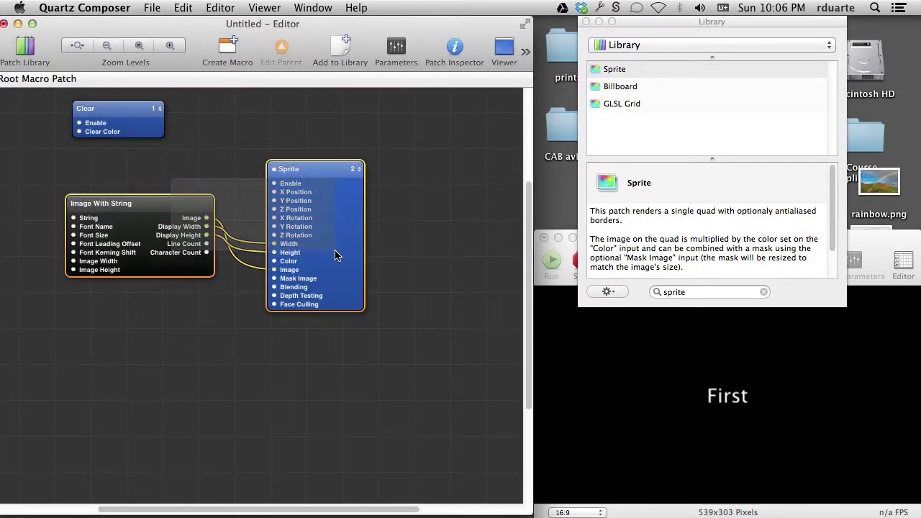
drag(310, 235, 413, 218)
click(264, 152)
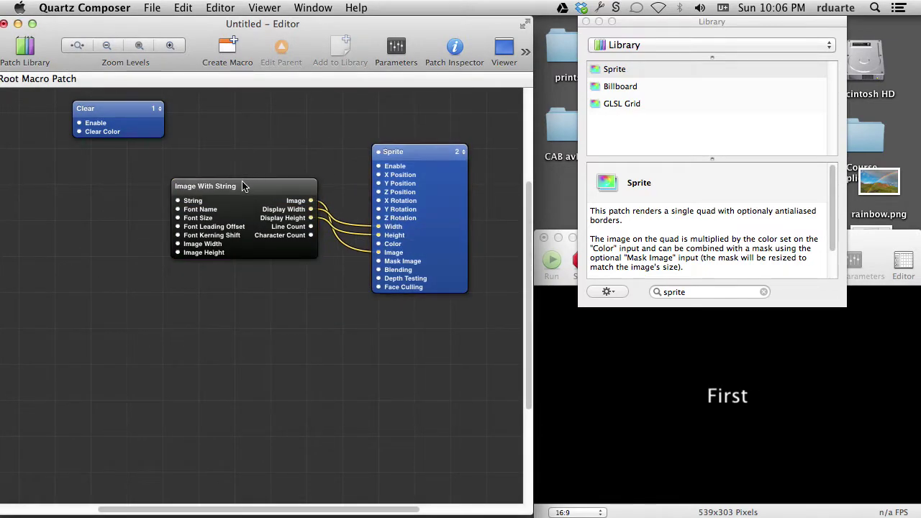
drag(264, 193, 286, 208)
Adjust the Sprite's Enable setting from its options list.
click(380, 168)
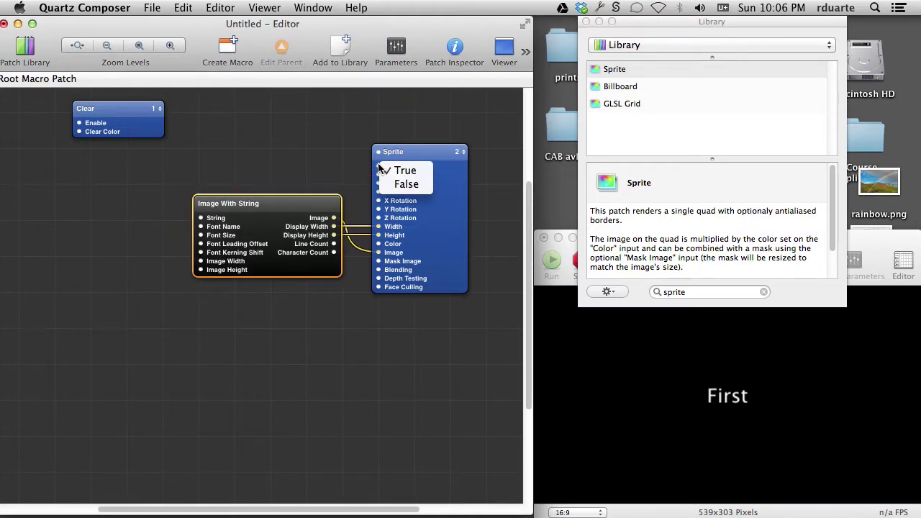
click(400, 185)
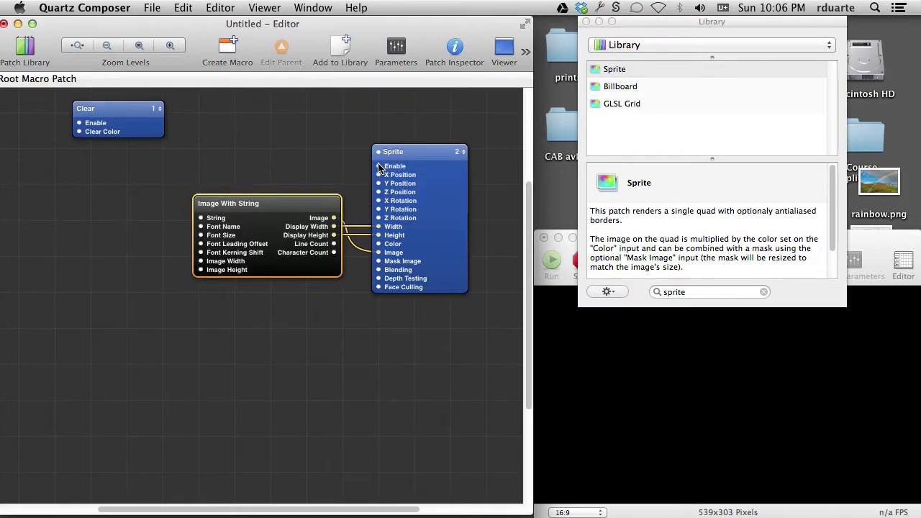
click(393, 173)
click(393, 172)
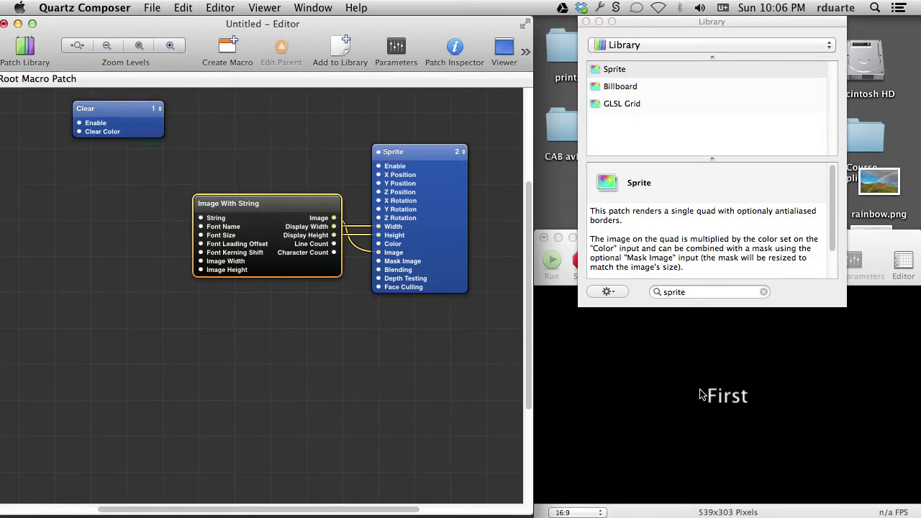
click(315, 169)
key(super+Return)
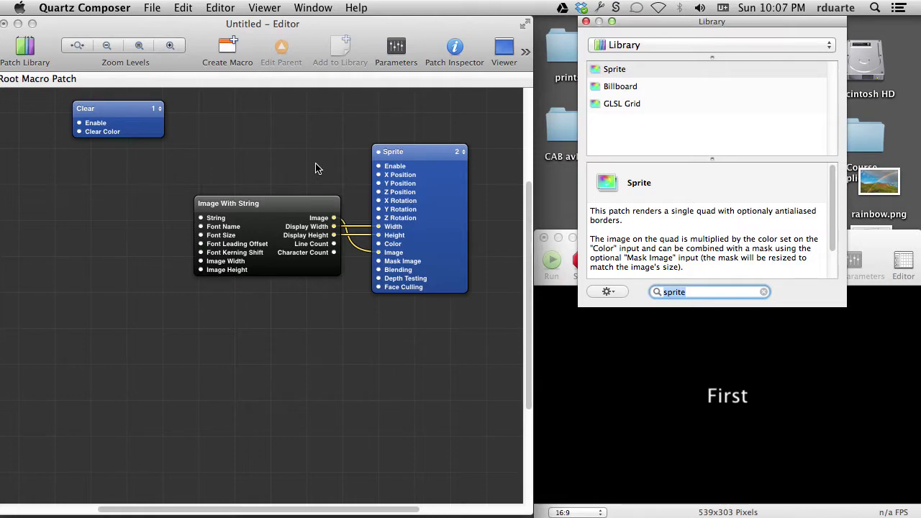
Add a Wave Generator (LFO) patch via the 'lfo' search and arrange it with the others.
text(lfo)
key(Return)
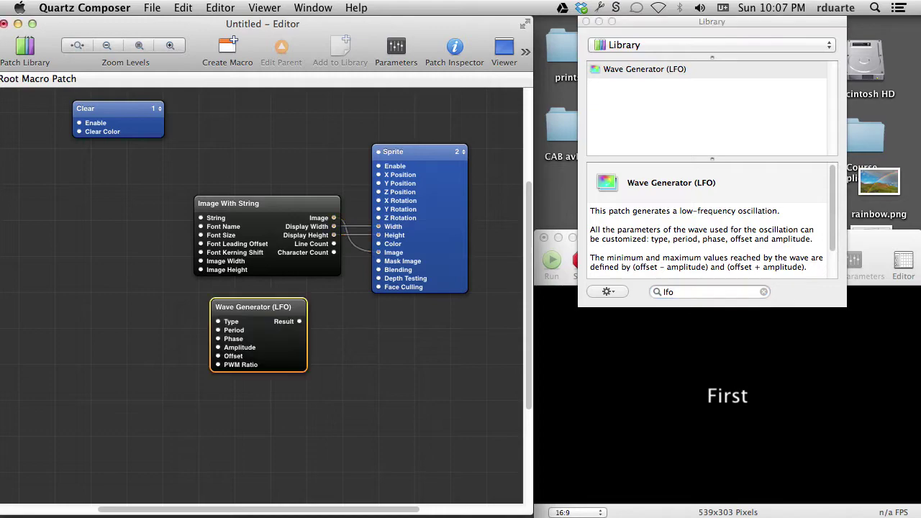
drag(249, 308, 264, 119)
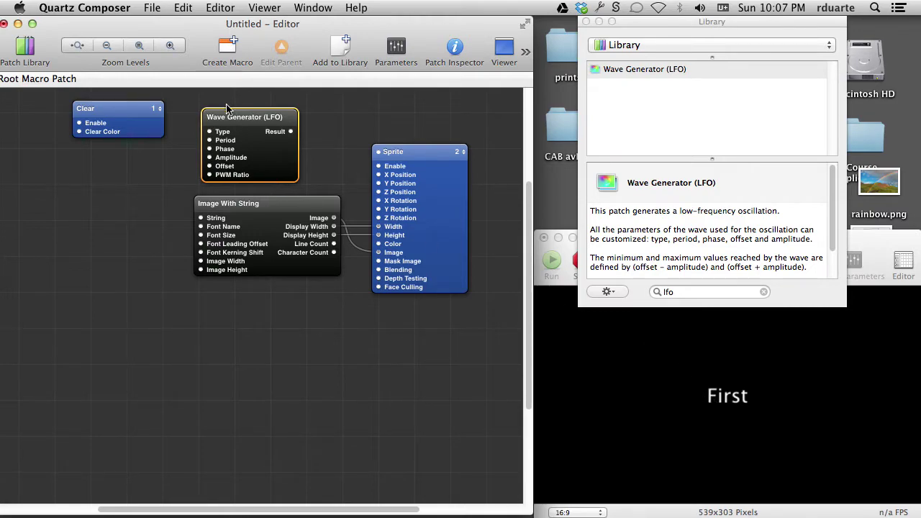
drag(255, 101, 371, 338)
drag(202, 218, 157, 202)
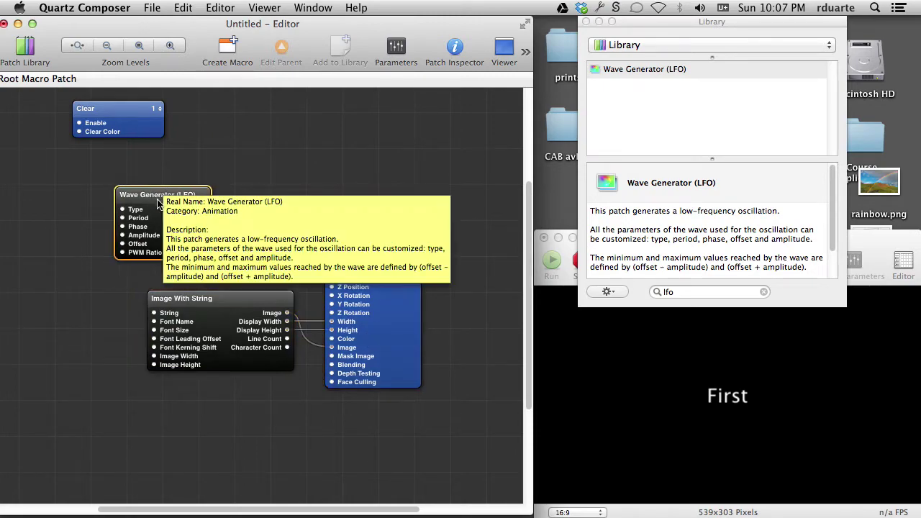
Set the Wave Generator's wave type to Random, review its Period, Amplitude and Offset values.
click(410, 49)
drag(458, 102, 233, 81)
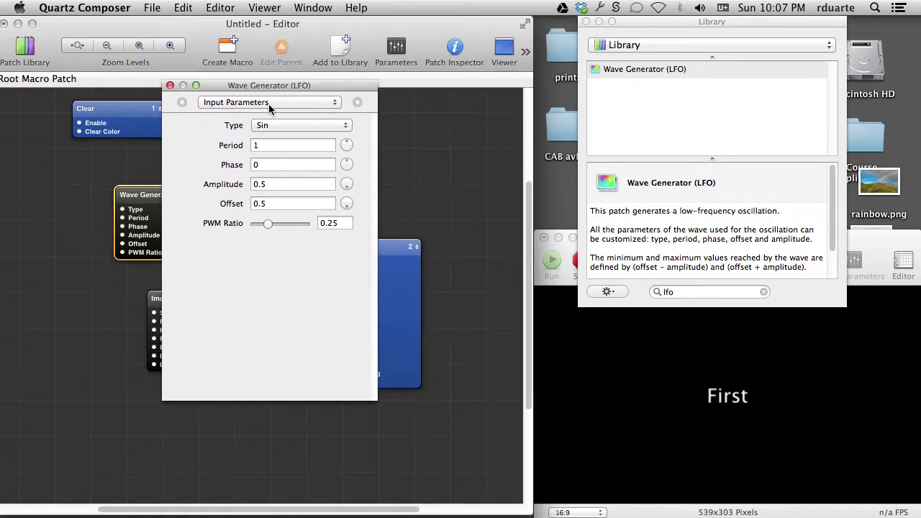
click(287, 126)
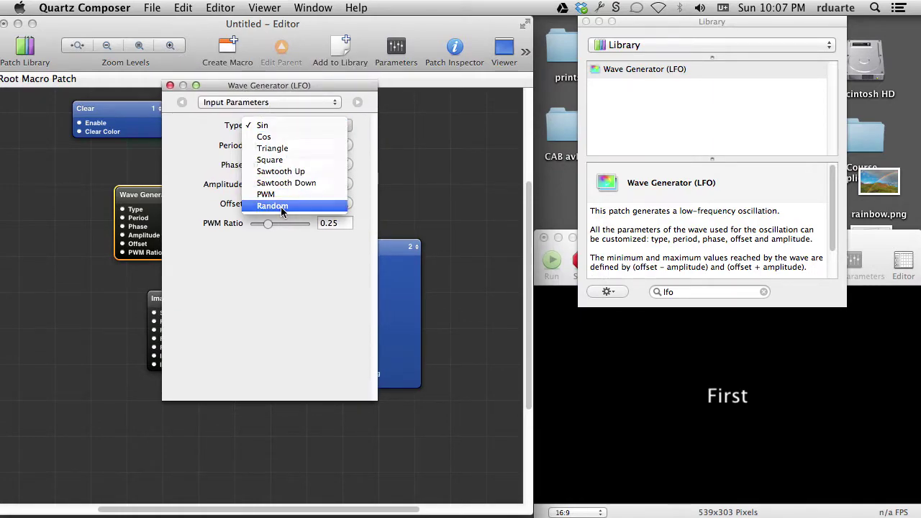
click(281, 206)
double_click(259, 144)
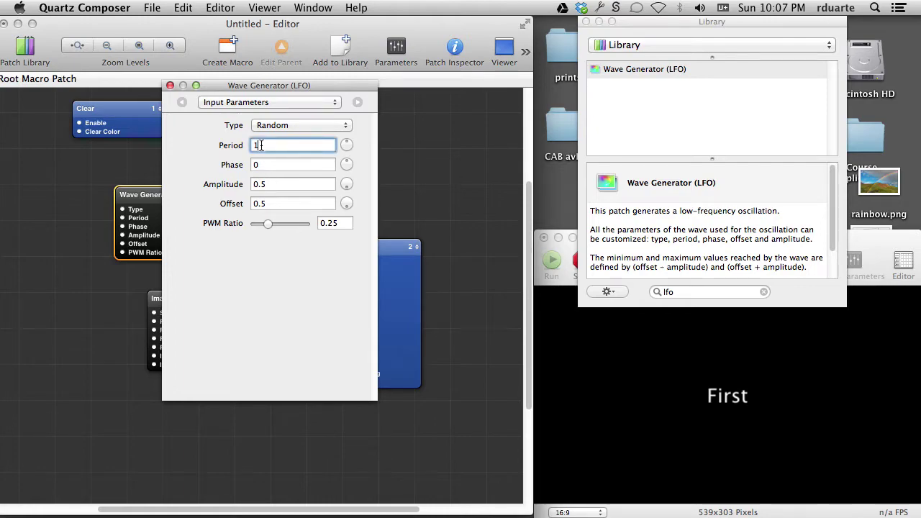
double_click(276, 185)
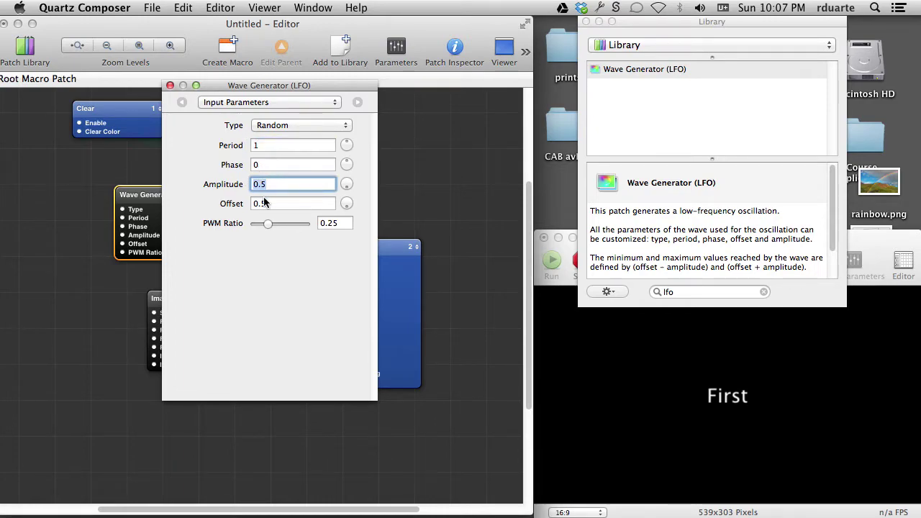
click(271, 203)
double_click(275, 188)
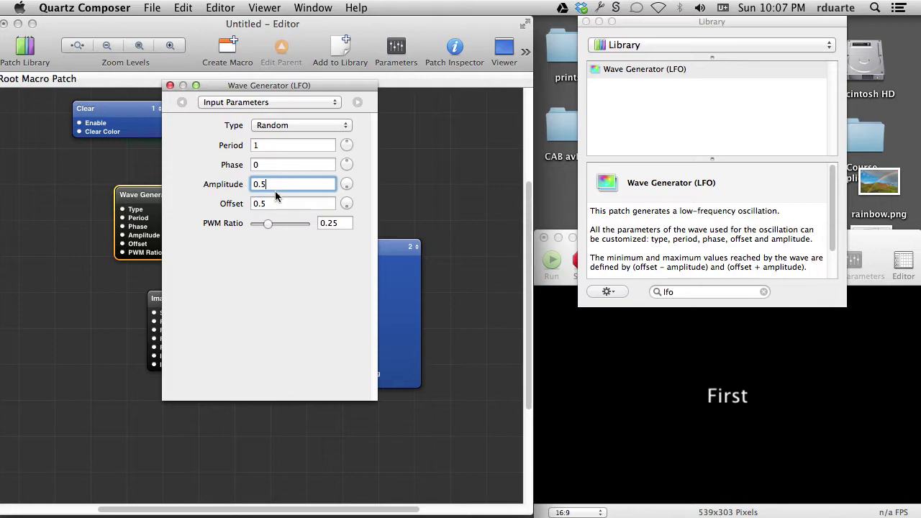
click(276, 201)
click(170, 86)
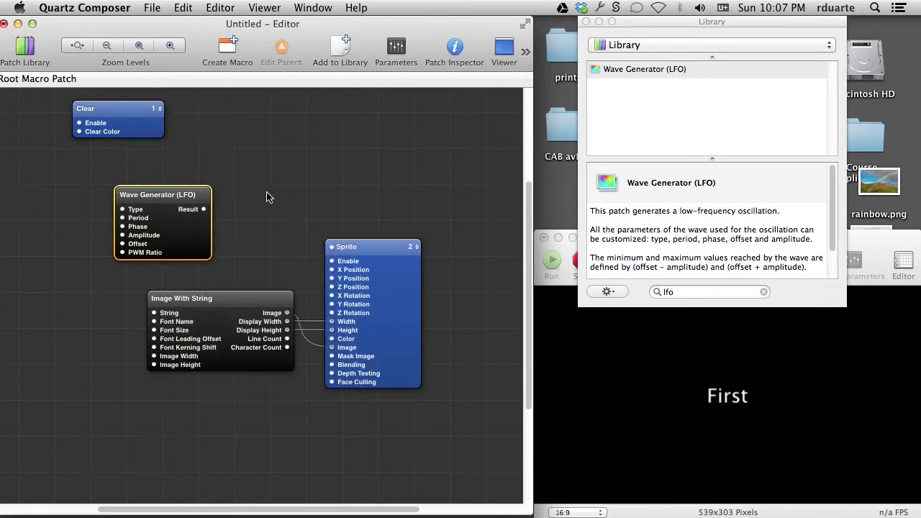
drag(208, 209, 174, 199)
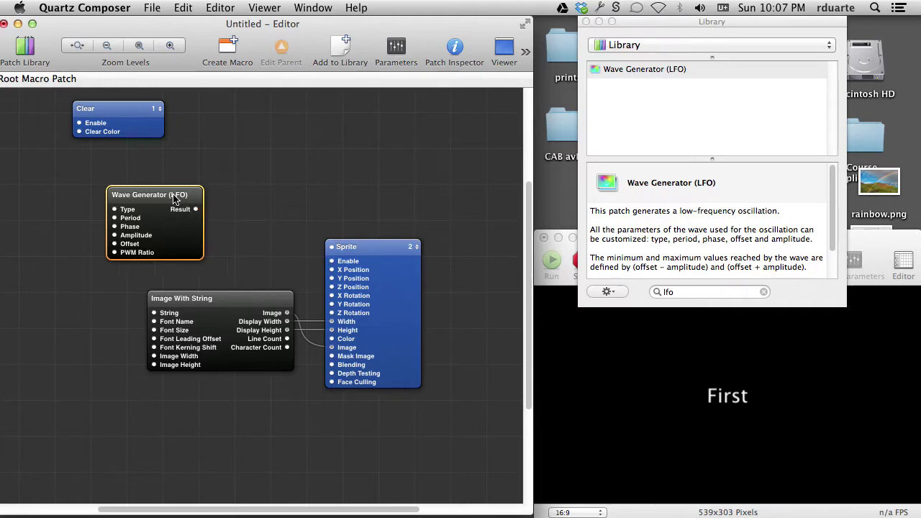
click(225, 213)
Add a Mathematical Expression patch via the 'mathem' search and place it beside the Wave Generator.
click(190, 223)
click(234, 226)
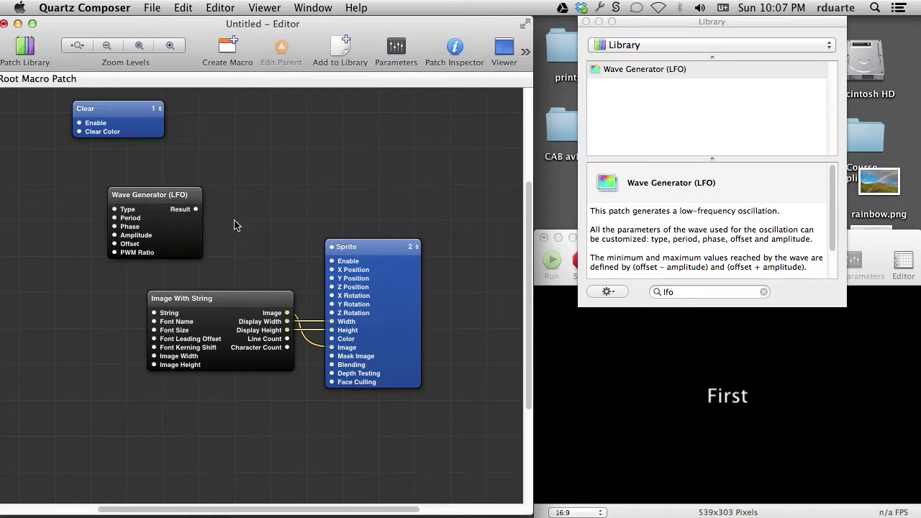
key(super+Return)
text(mathem)
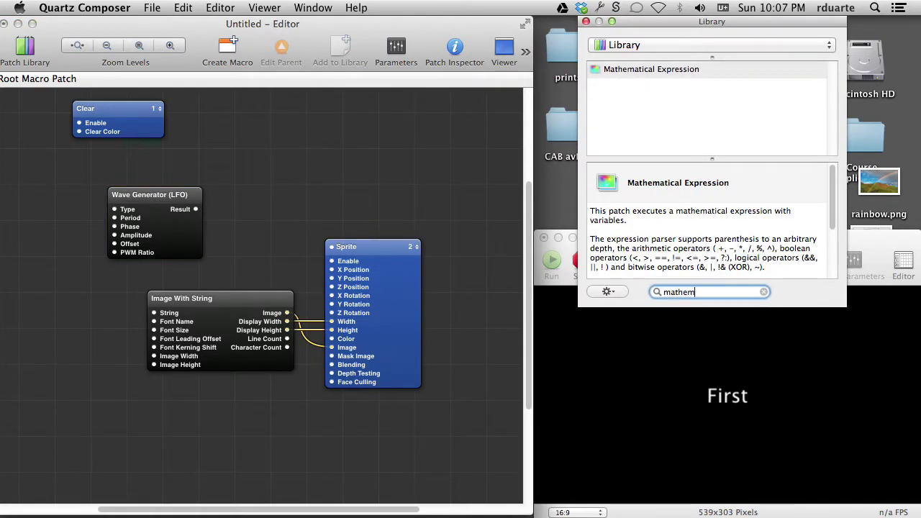
key(Return)
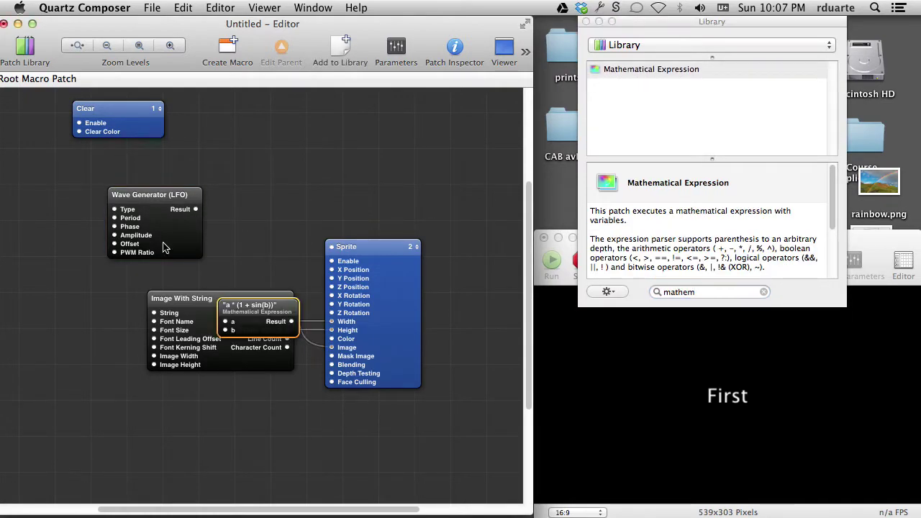
drag(257, 305, 265, 206)
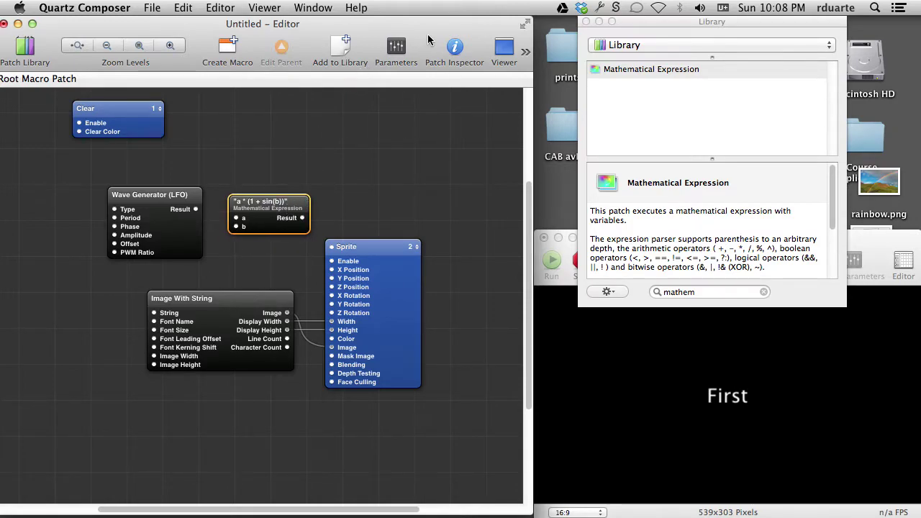
click(455, 48)
In the expression's Settings, replace 'a * (1 + sin(b))' with 'randomNumber <'.
click(280, 105)
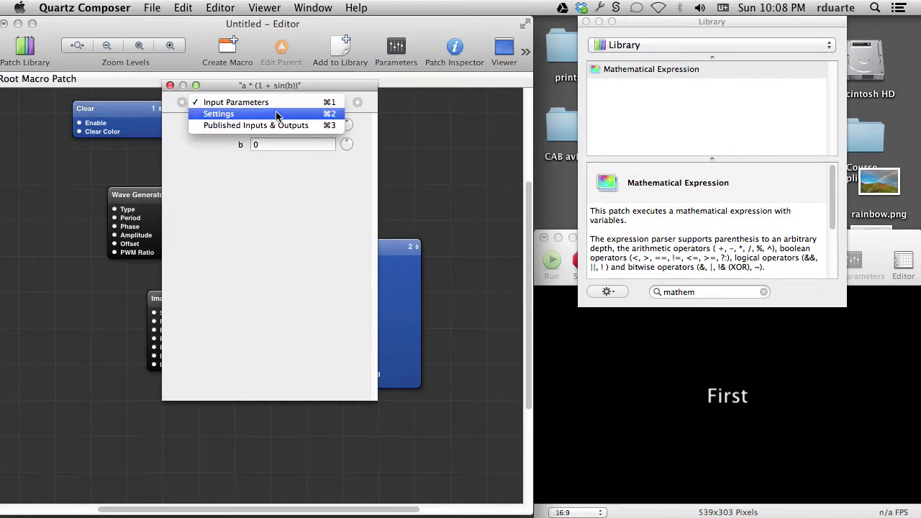
click(276, 116)
drag(270, 85, 372, 96)
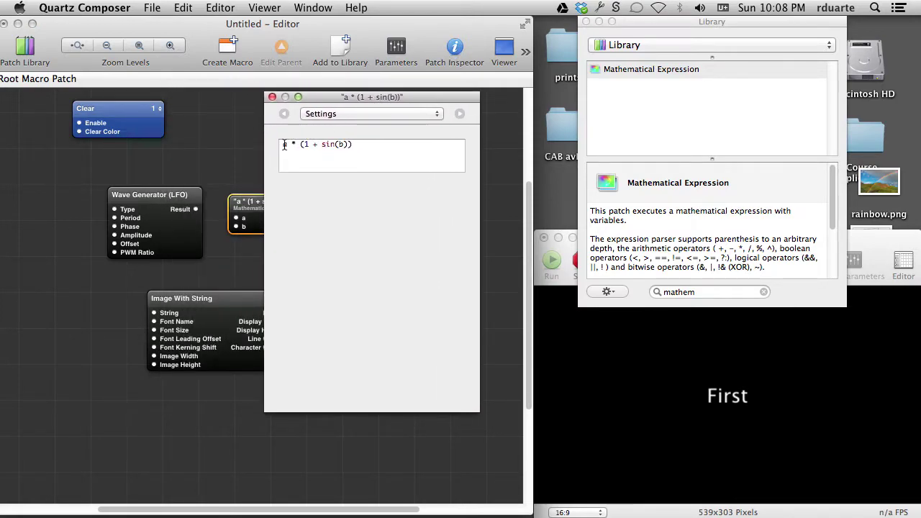
drag(284, 144, 368, 158)
text(random)
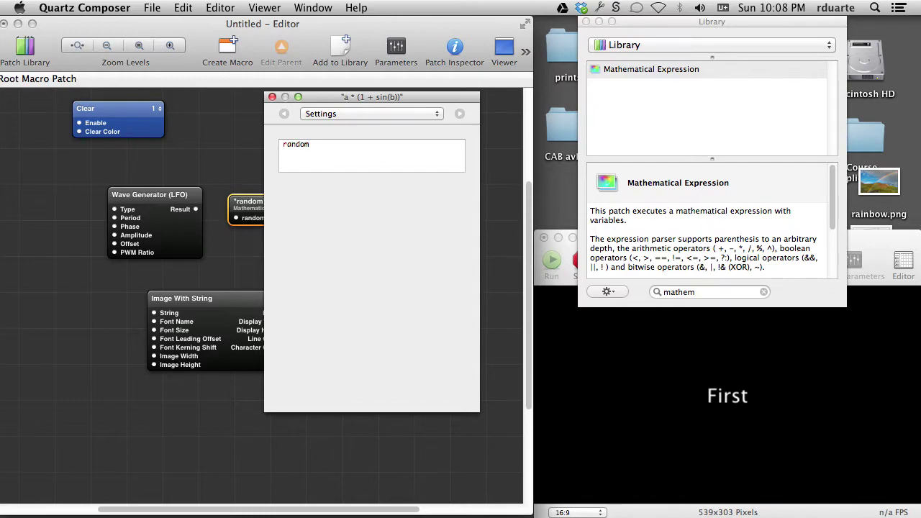
drag(346, 105, 382, 103)
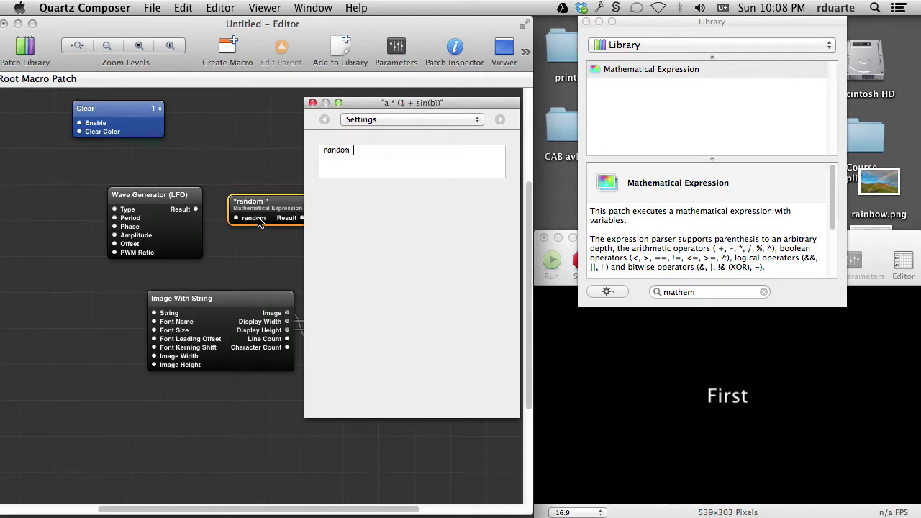
key(BackSpace)
text(Number)
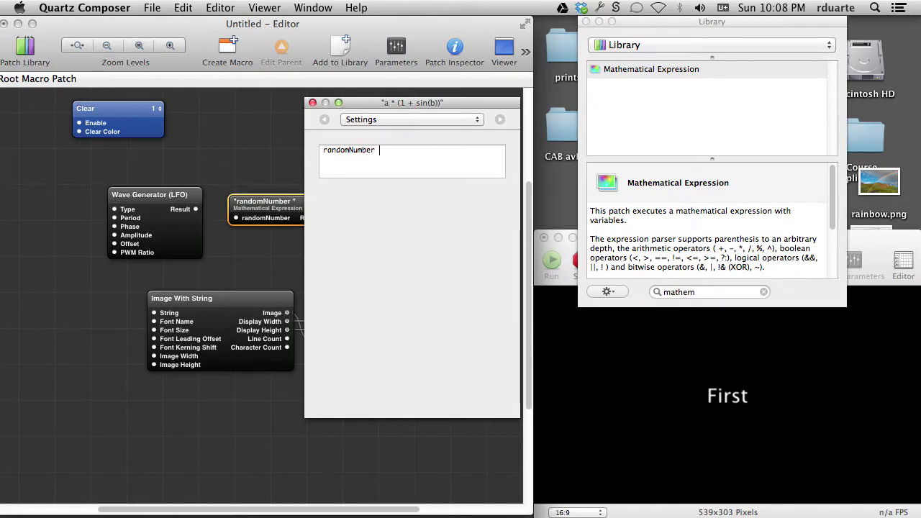
text( < .3)
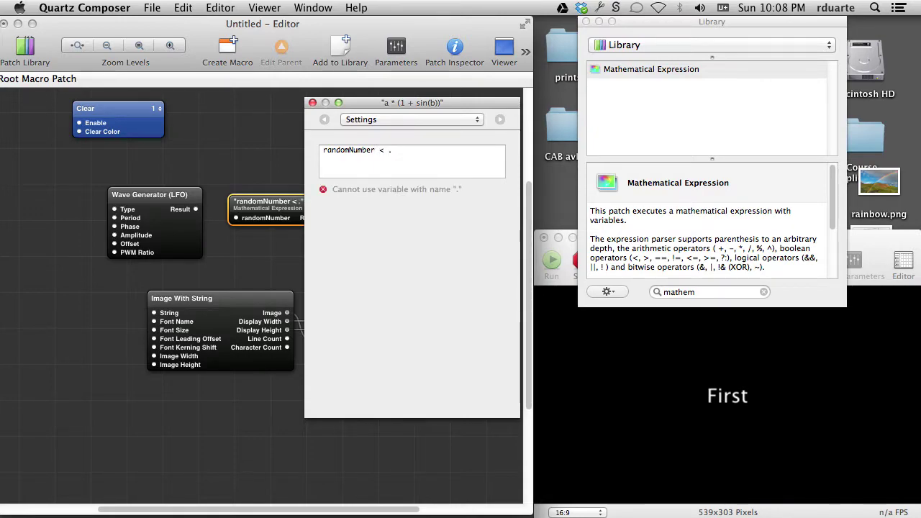
Move the expression and Wave Generator together and wire the expression's Result to the Sprite's Enable.
click(312, 103)
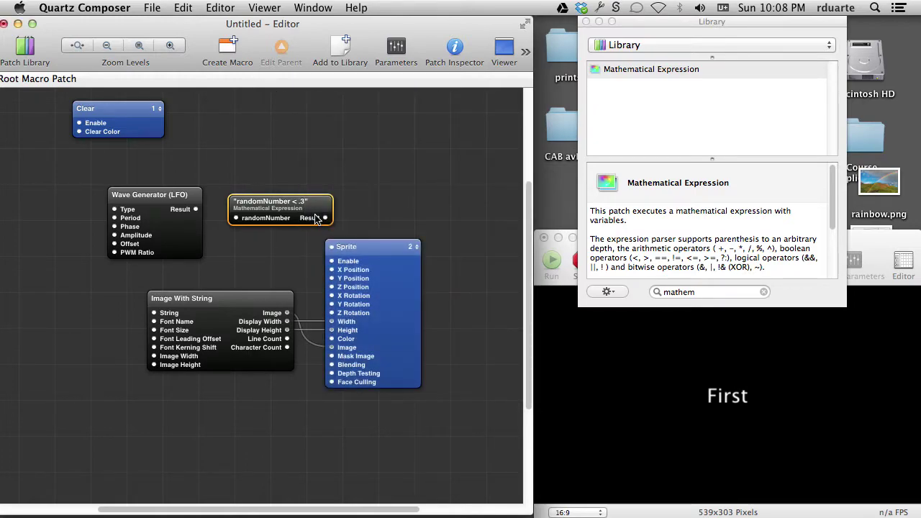
drag(294, 187, 166, 233)
drag(233, 218, 204, 235)
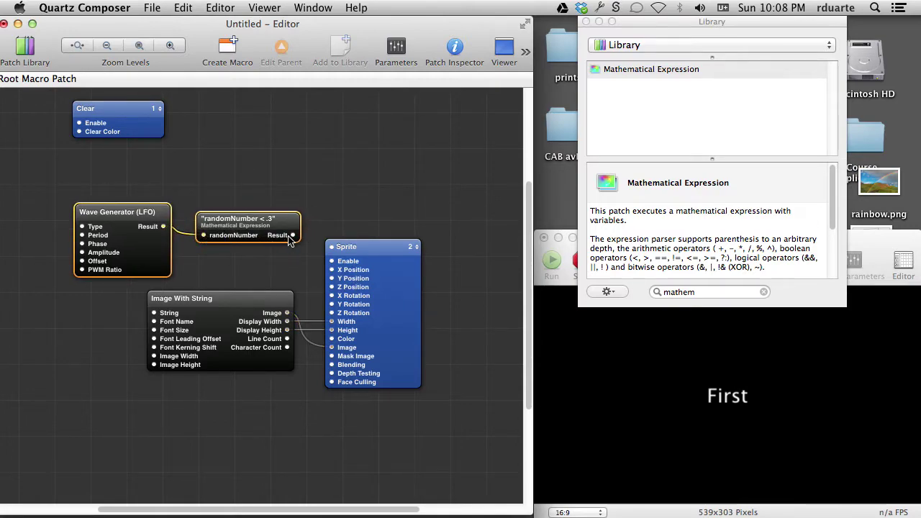
drag(293, 235, 333, 266)
click(137, 177)
Set the Wave Generator's Period to 0.1.
click(126, 216)
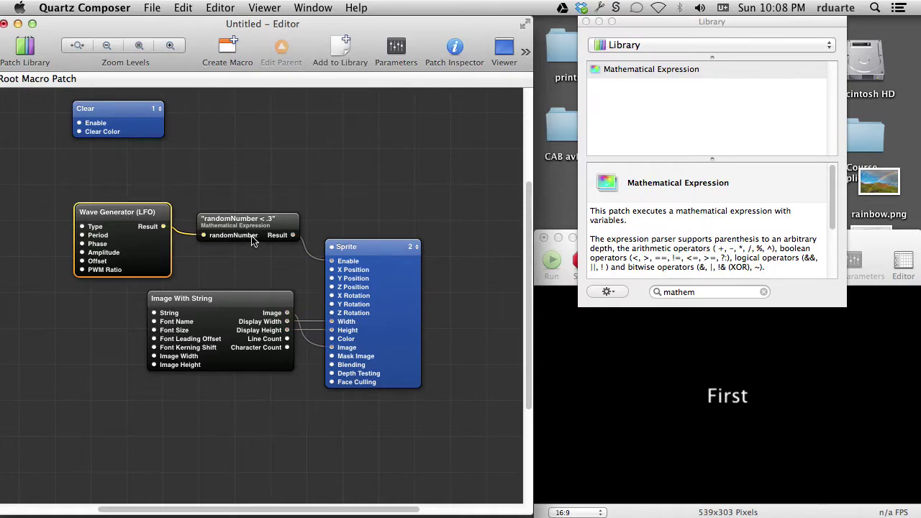
double_click(83, 235)
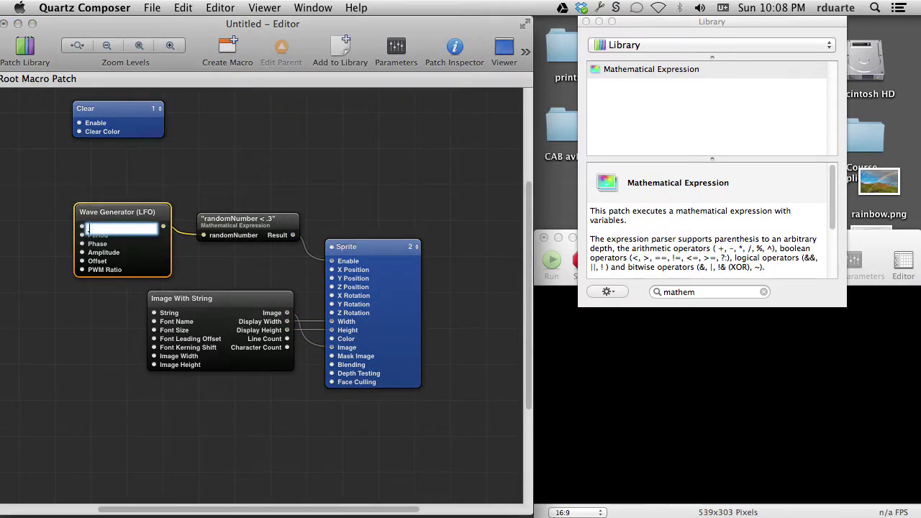
text(.1)
key(Return)
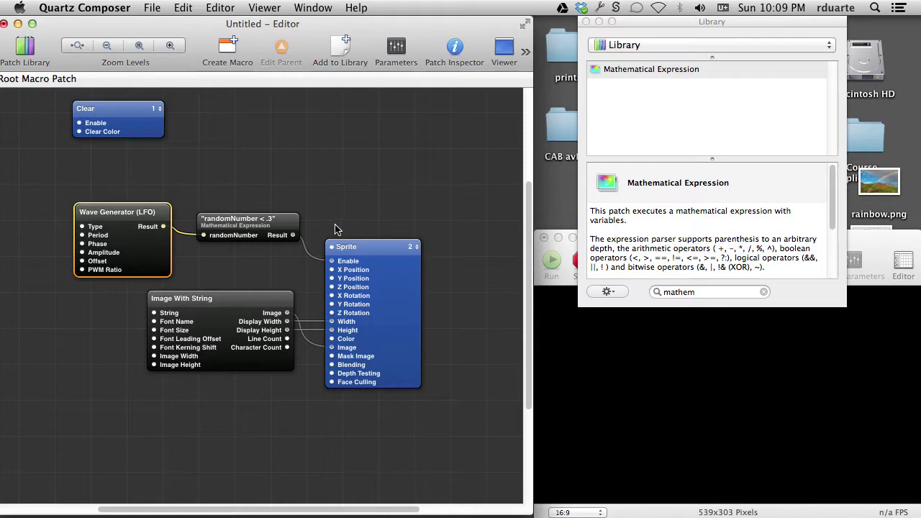
click(297, 208)
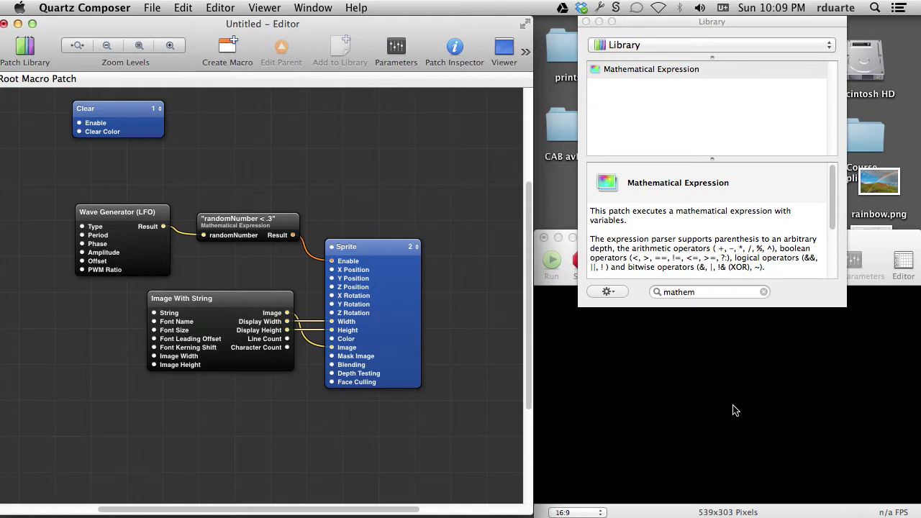
Shift the four connected patches up and right, Clear to the left edge, and nudge the text pair right.
drag(118, 189, 436, 250)
drag(75, 121, 8, 121)
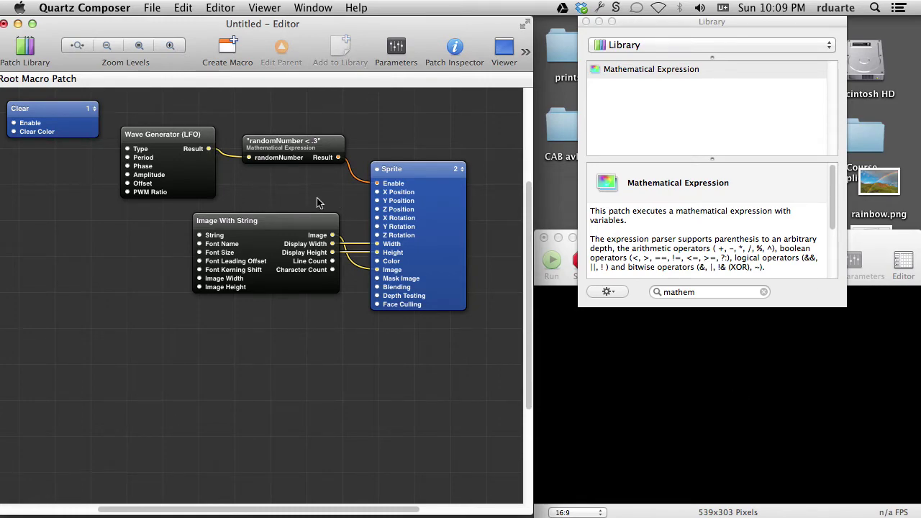
drag(319, 200, 385, 230)
key(shift+Right)
Option-drag a copy of the Image With String and Sprite pair below the originals.
drag(352, 200, 403, 248)
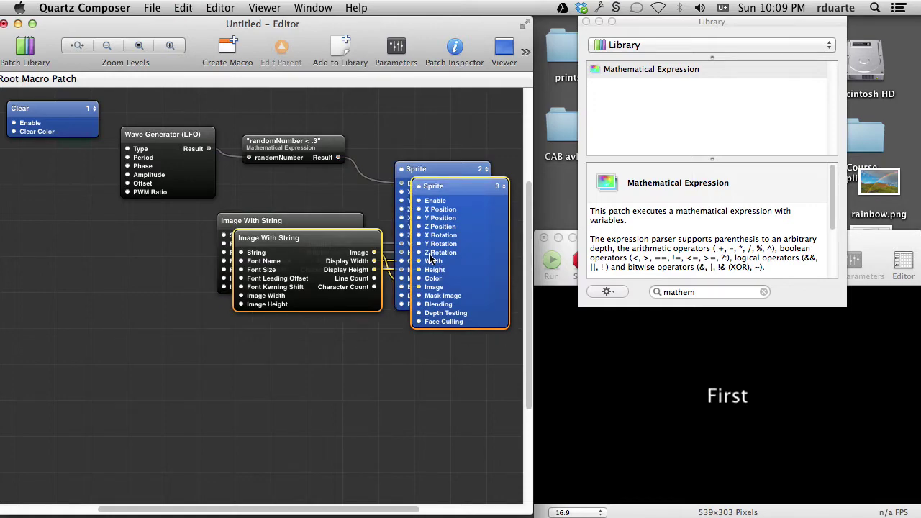
drag(436, 205, 429, 329)
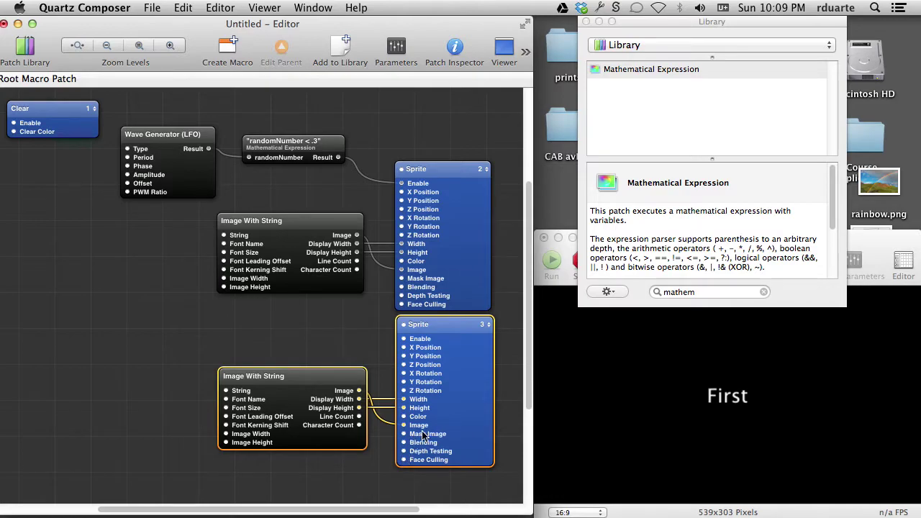
key(super+i)
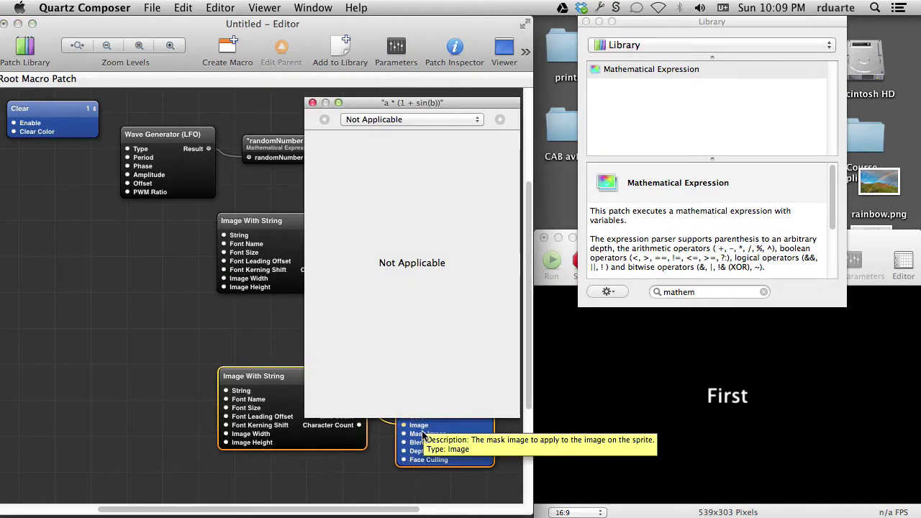
Select the duplicated Sprite and open its Patch Inspector.
click(474, 423)
click(390, 119)
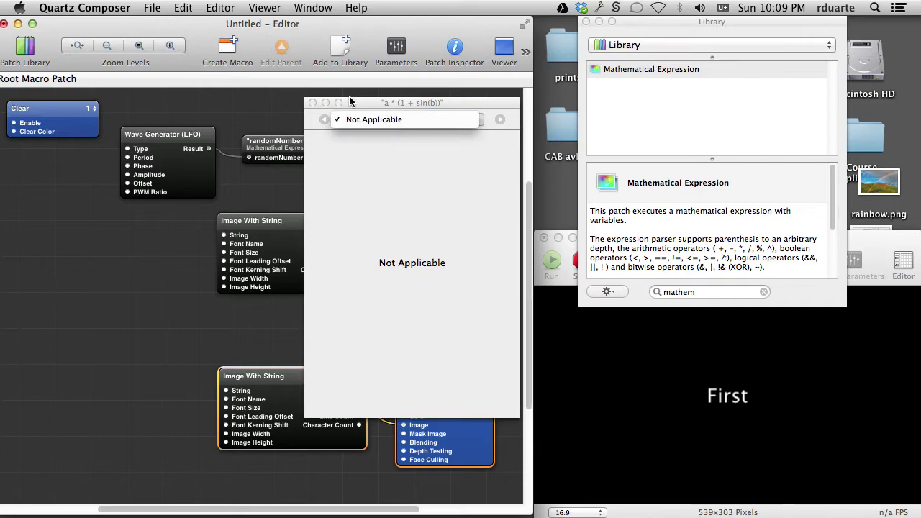
click(308, 99)
click(312, 102)
click(439, 359)
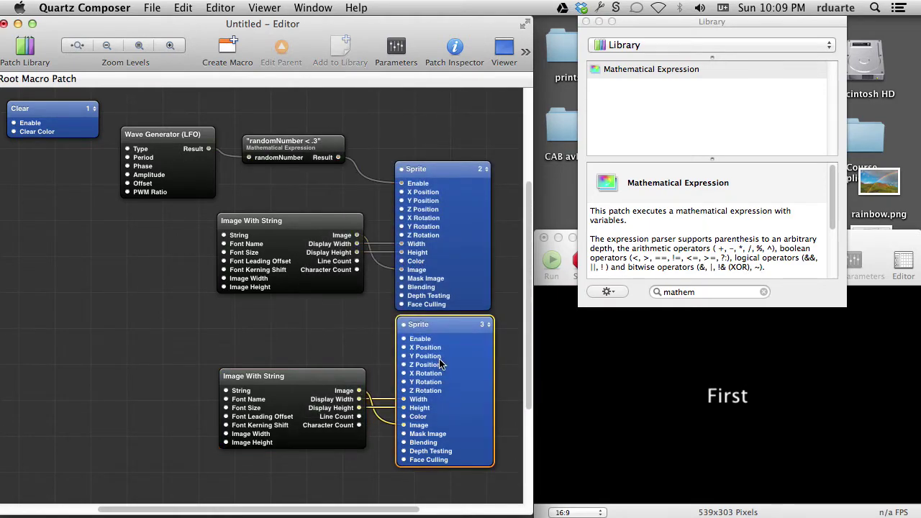
key(super+i)
drag(420, 104, 378, 104)
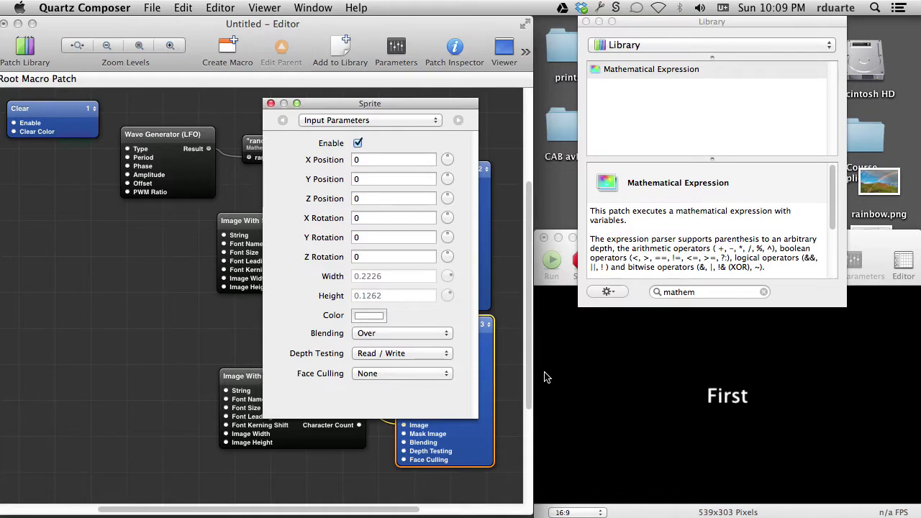
Darken the duplicated Sprite's colour to grey, close the windows, and shift the top Image With String left.
click(375, 317)
drag(337, 258, 337, 266)
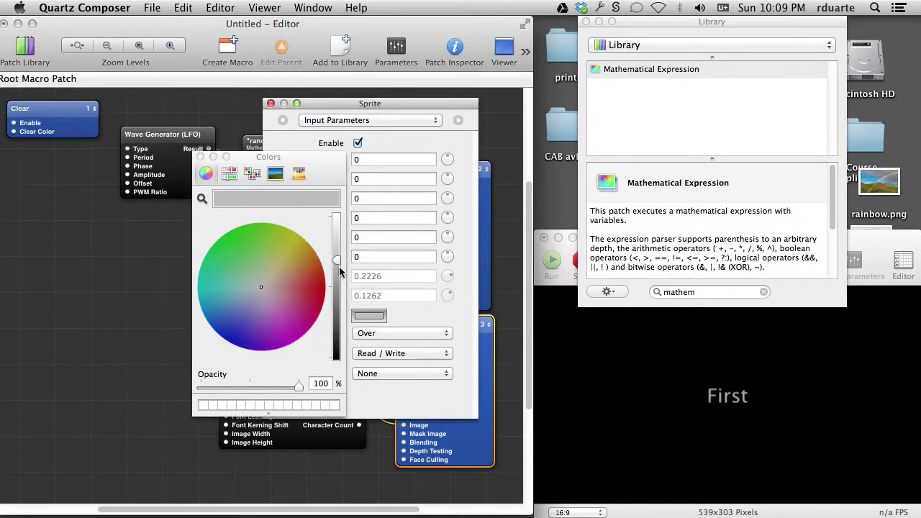
drag(337, 264, 337, 254)
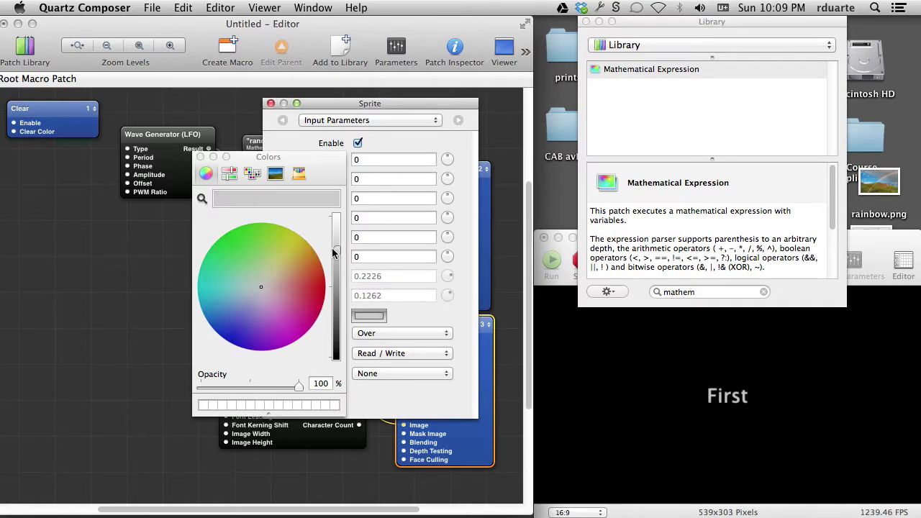
click(200, 156)
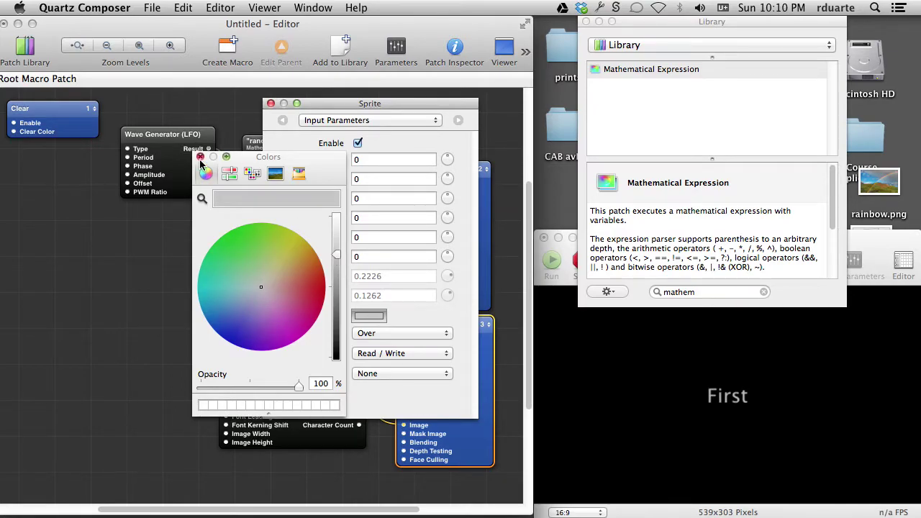
click(271, 103)
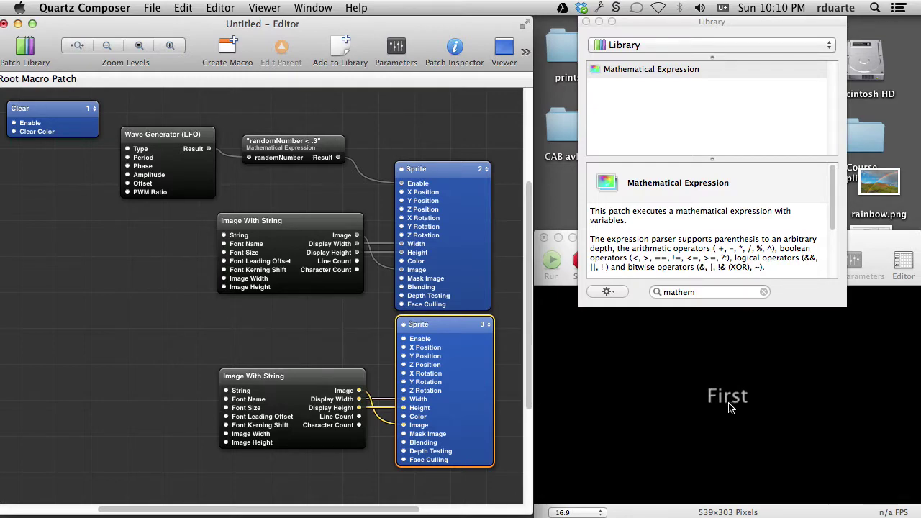
mouse_move(326, 220)
mouse_down()
mouse_move(298, 219)
mouse_move(310, 219)
mouse_up()
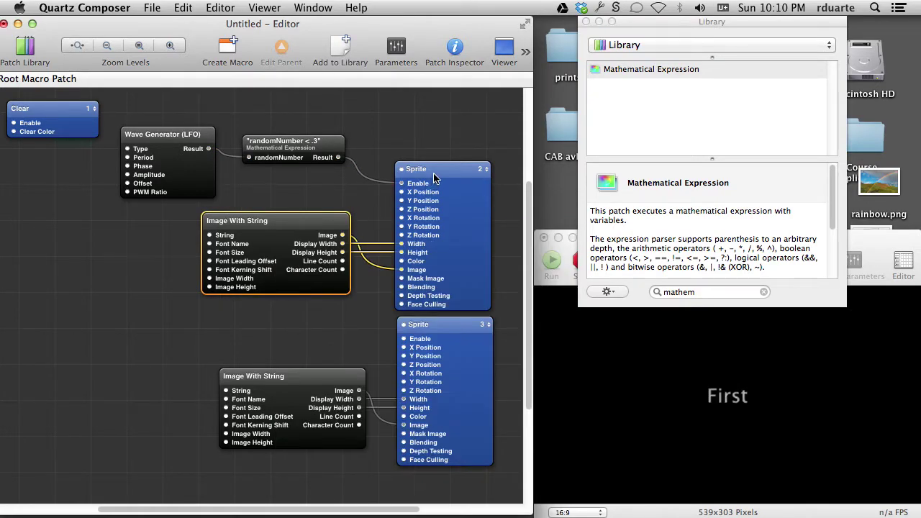
Nudge the Image With String, Wave Generator, expression and Clear patches to tidy the layout.
click(434, 178)
click(447, 324)
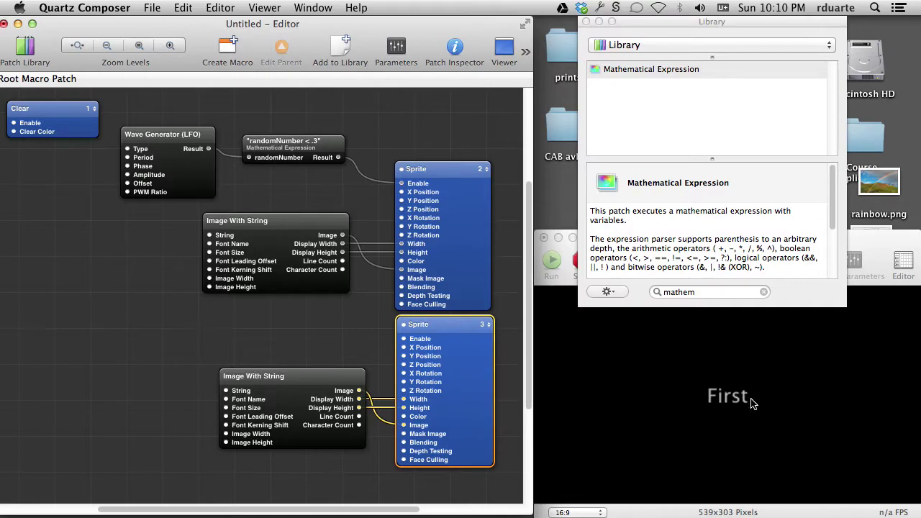
click(447, 203)
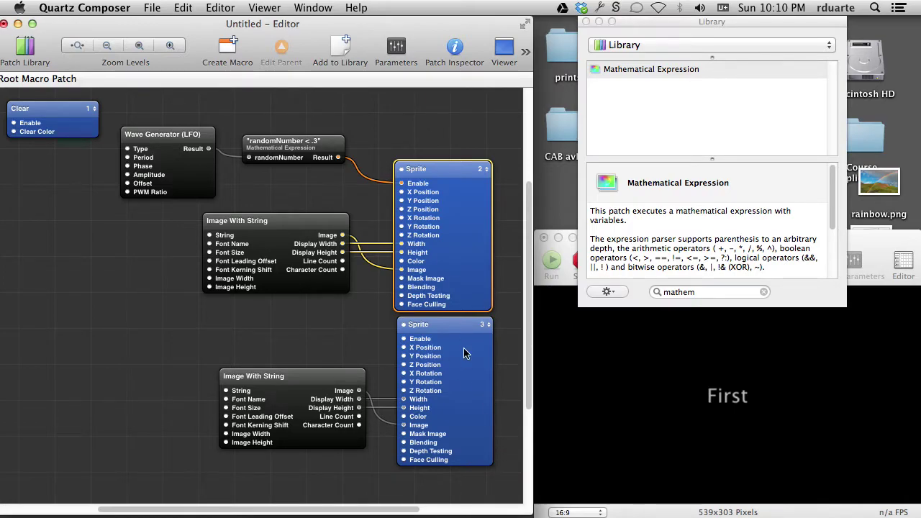
drag(221, 117, 202, 180)
shift+click(284, 141)
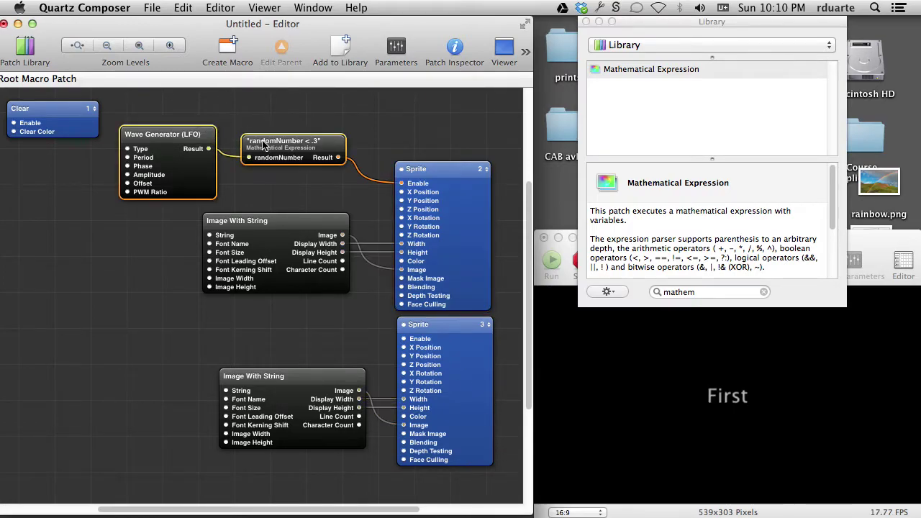
drag(284, 141, 261, 139)
drag(77, 115, 67, 115)
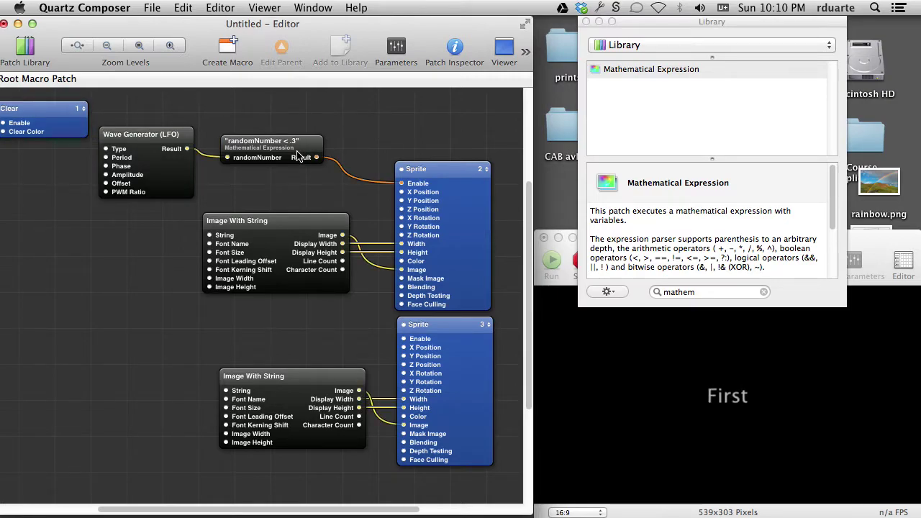
Wire the randomNumber < .3 Result into the first Sprite's Enable input.
mouse_move(319, 161)
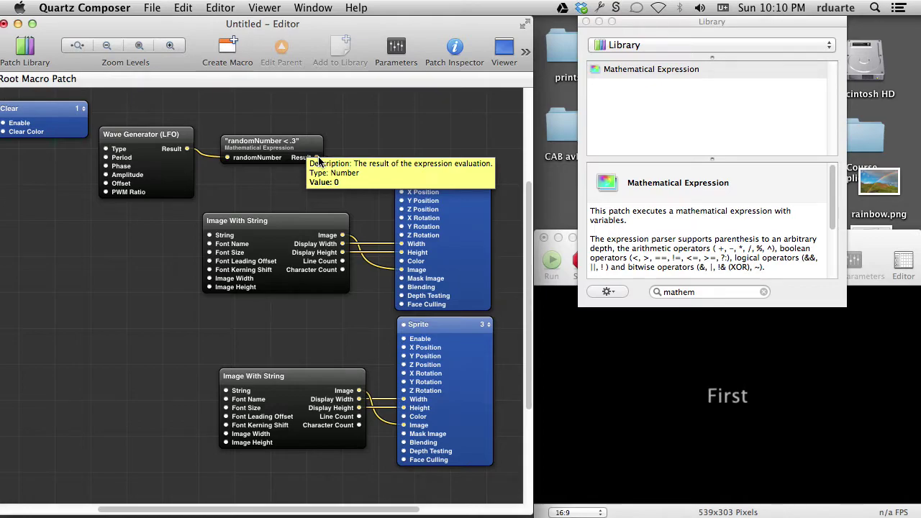
drag(318, 162, 401, 183)
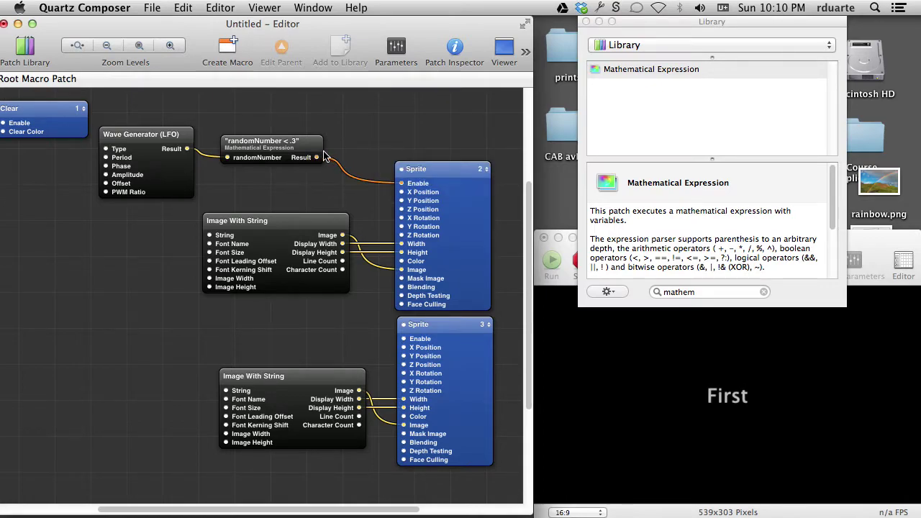
mouse_move(315, 161)
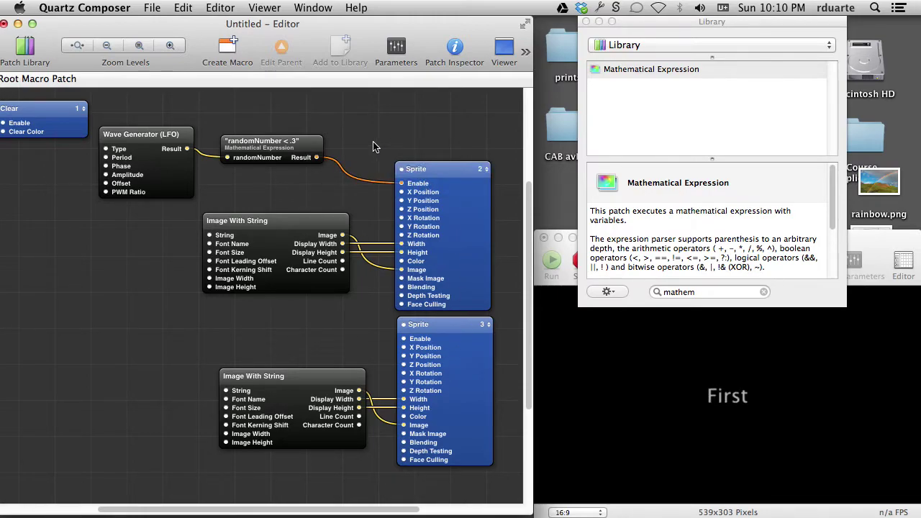
Add a Logic patch from the Library beside the expression and set it to NOT.
key(super+Return)
text(logica)
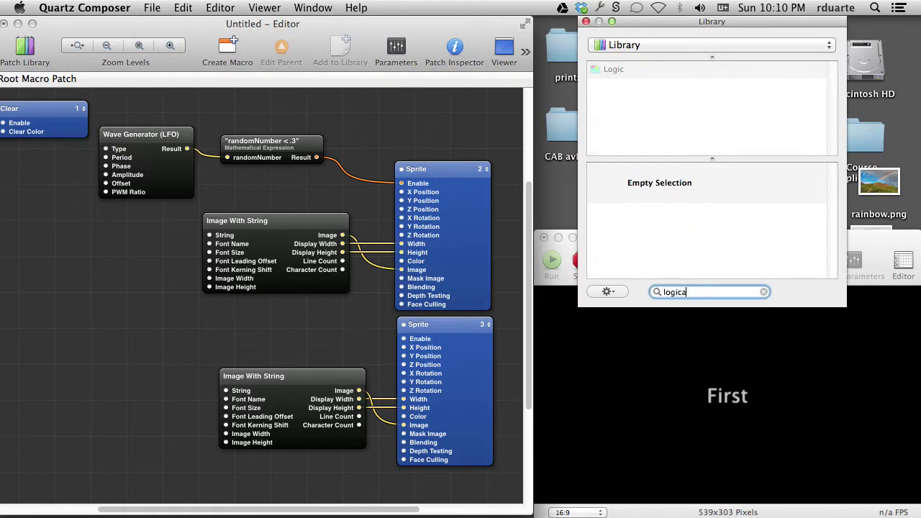
key(BackSpace)
key(Return)
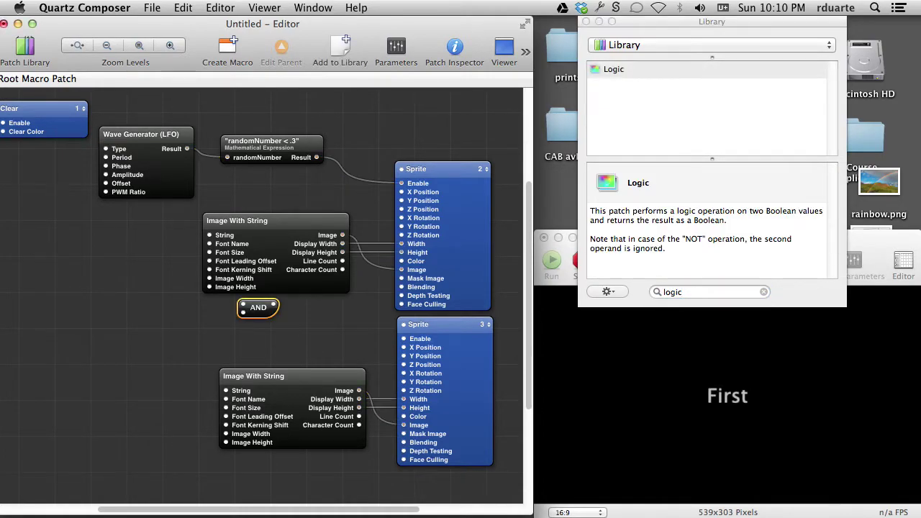
drag(259, 311, 367, 139)
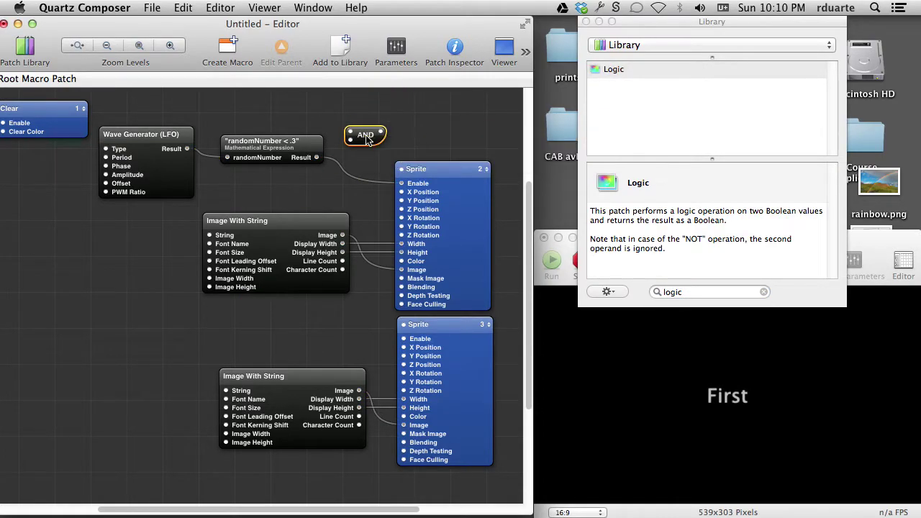
click(367, 139)
click(382, 177)
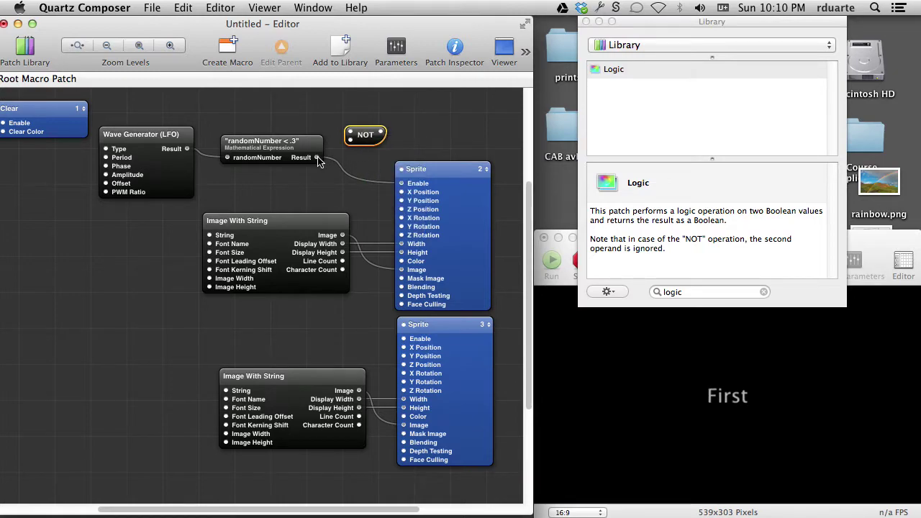
Feed the expression Result into NOT and NOT's output into the second Sprite's Enable.
drag(318, 158, 350, 132)
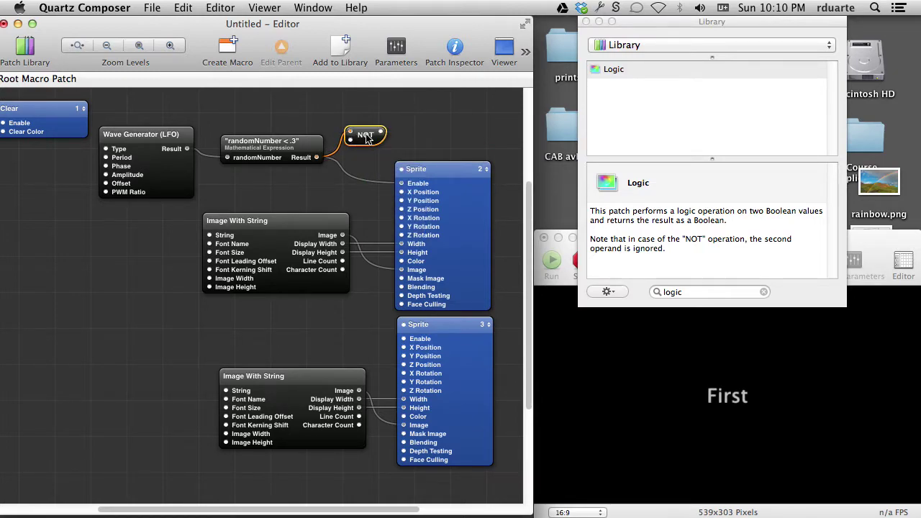
click(367, 139)
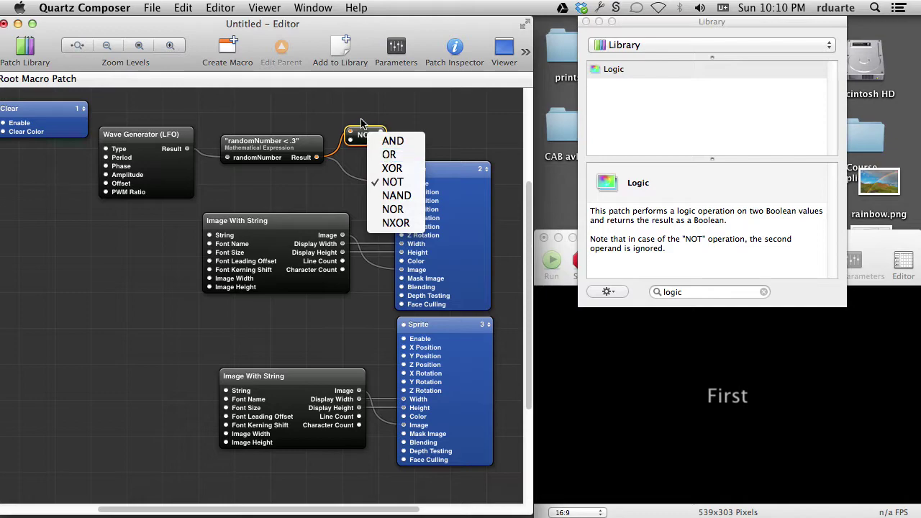
click(362, 124)
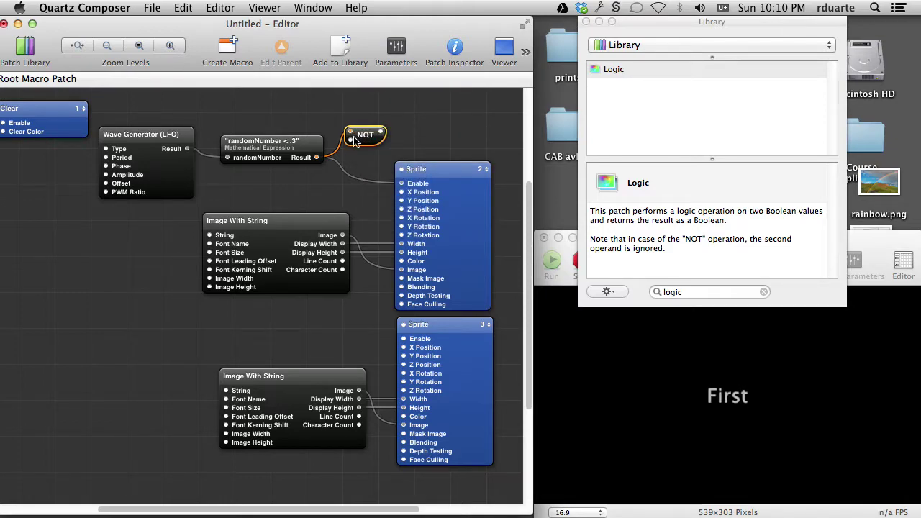
mouse_move(352, 142)
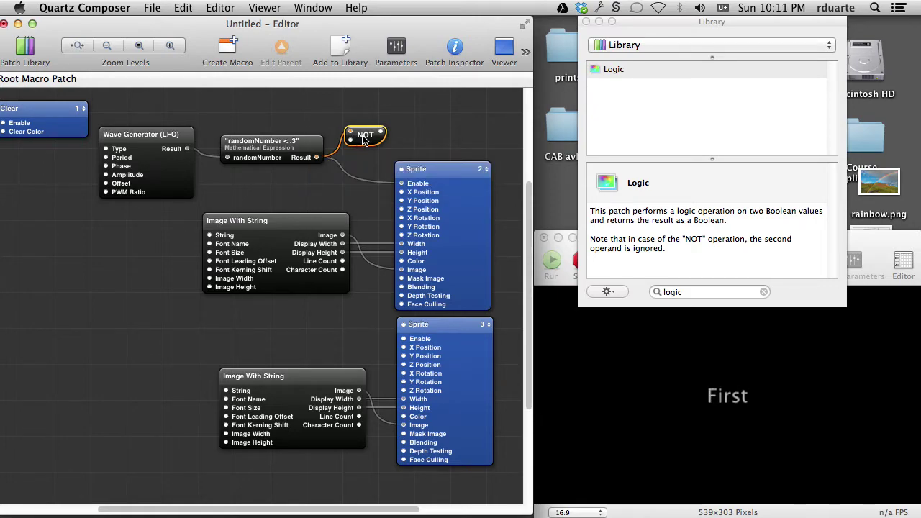
mouse_move(382, 135)
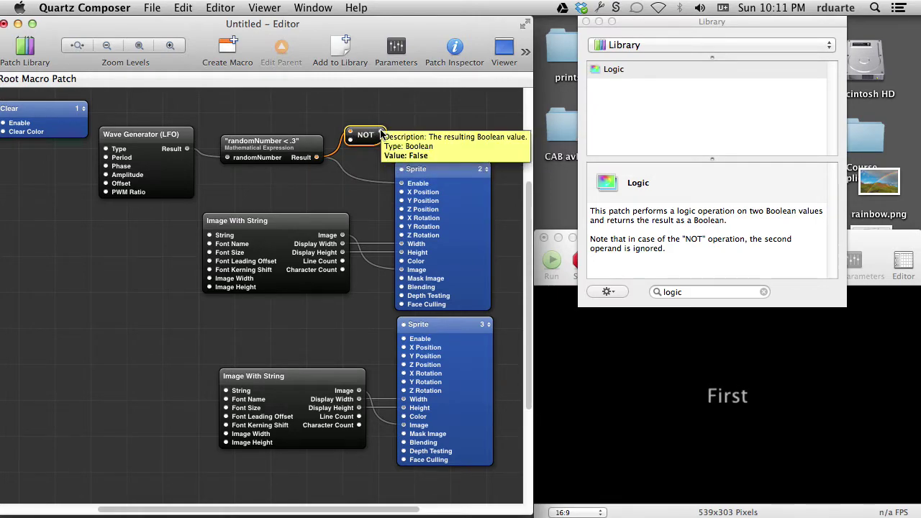
drag(381, 134, 403, 338)
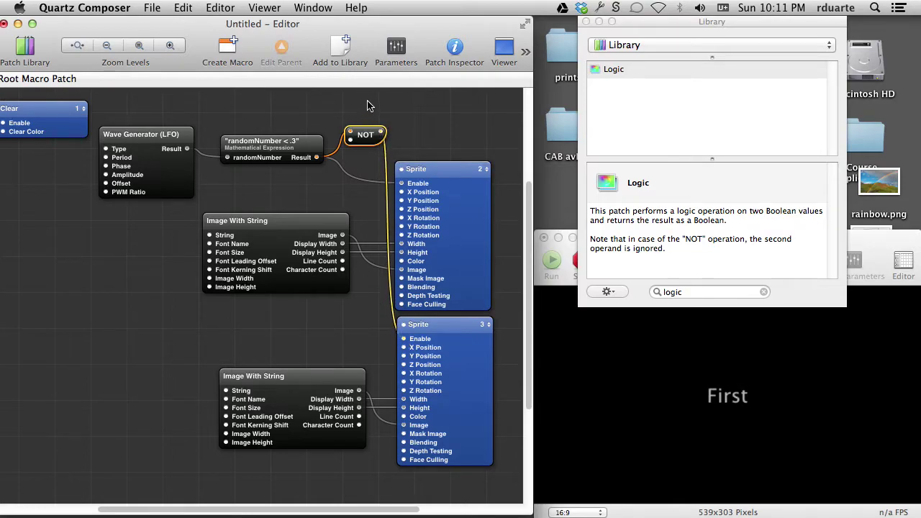
drag(359, 134, 354, 331)
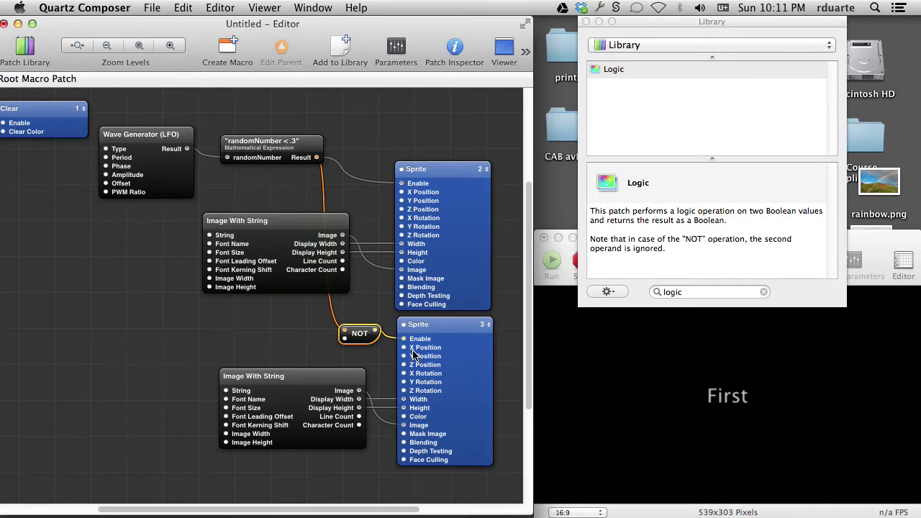
click(380, 330)
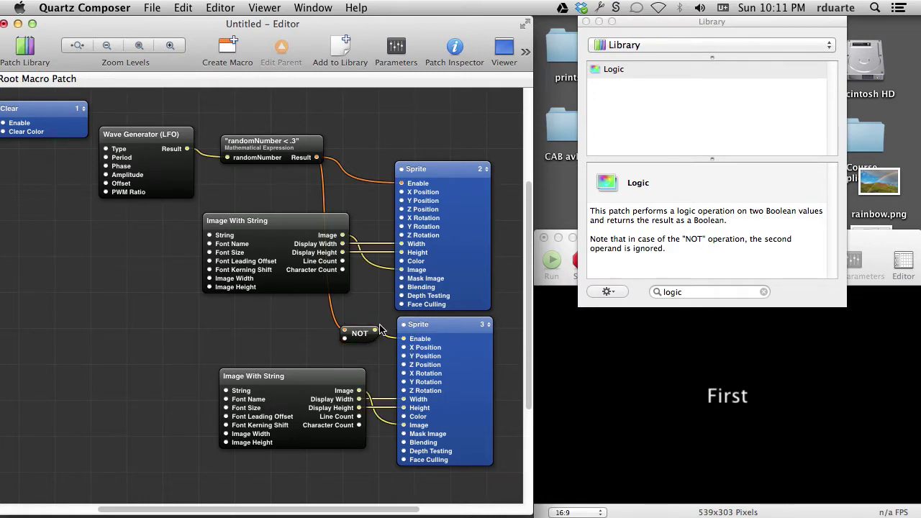
Marquee-select Wave Generator, expression, both Image With String patches, NOT and both Sprites, leaving Clear out.
mouse_move(376, 333)
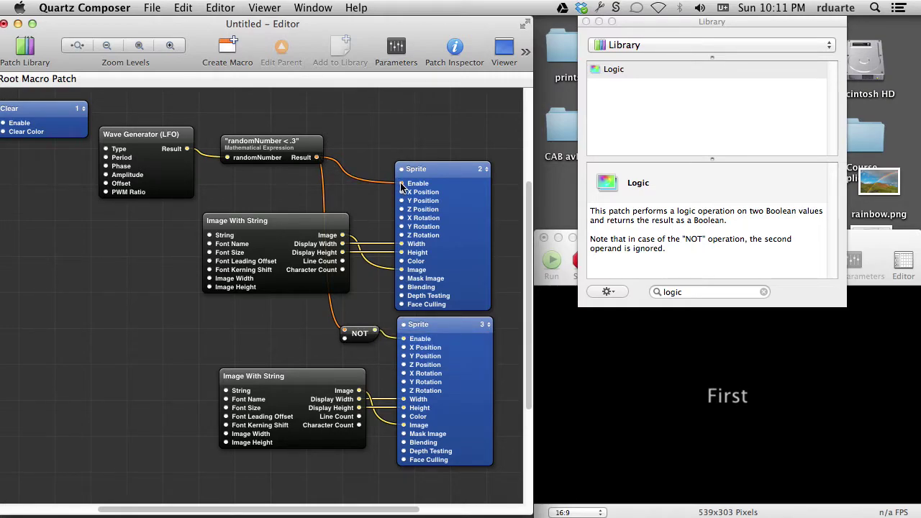
mouse_move(402, 187)
click(432, 221)
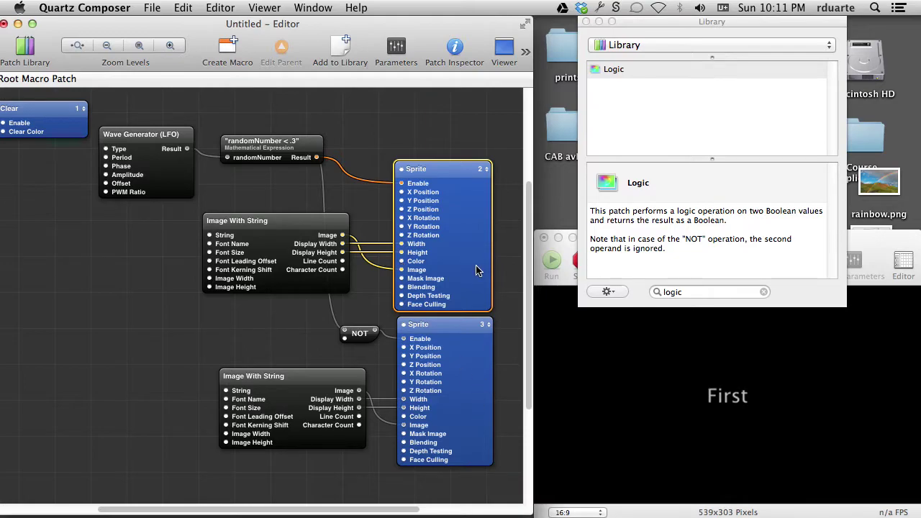
click(384, 137)
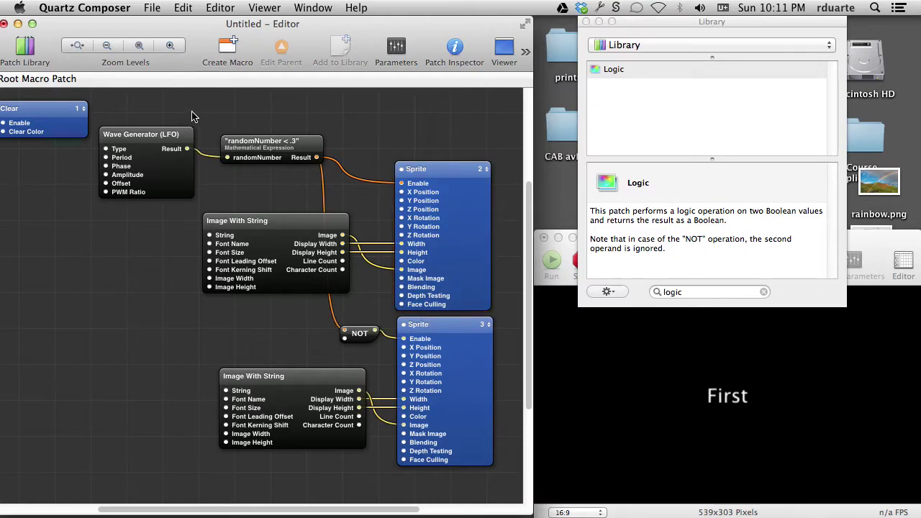
drag(167, 110, 446, 407)
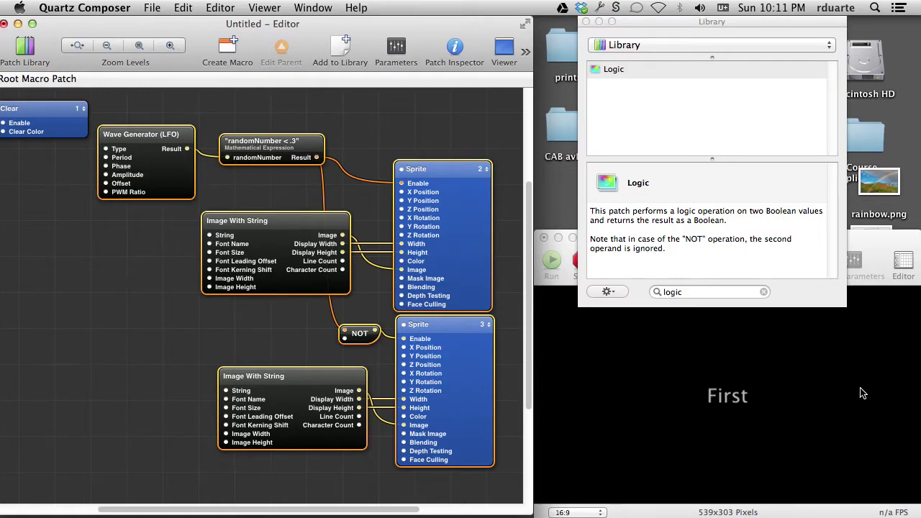
Reselect all flickering-text patches and collapse them into a new macro patch.
click(371, 128)
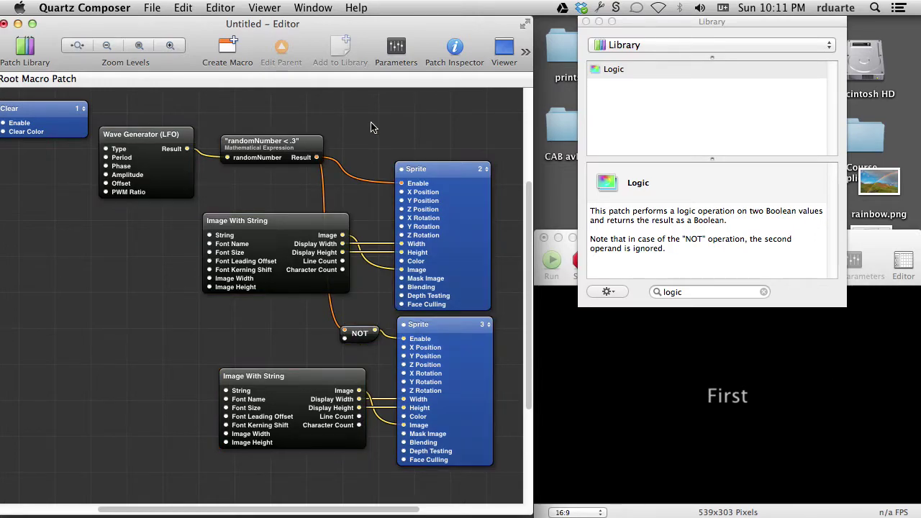
drag(178, 107, 403, 438)
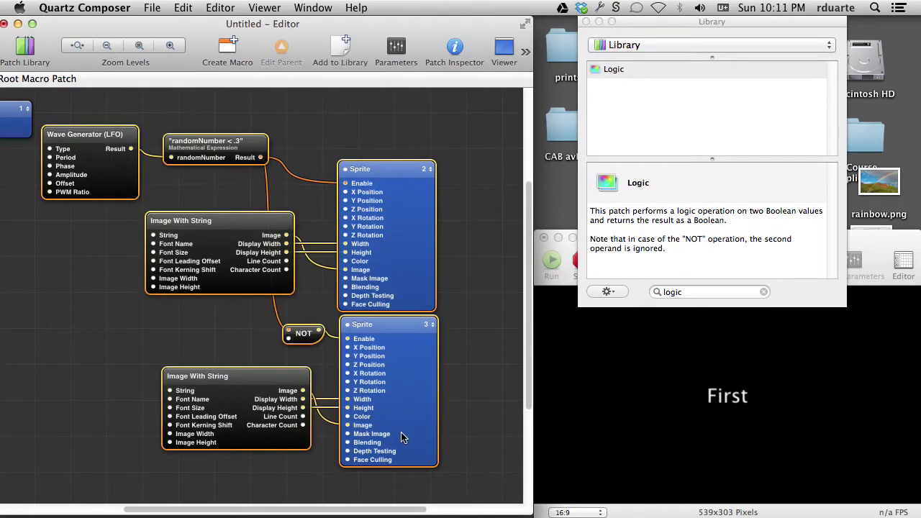
click(229, 48)
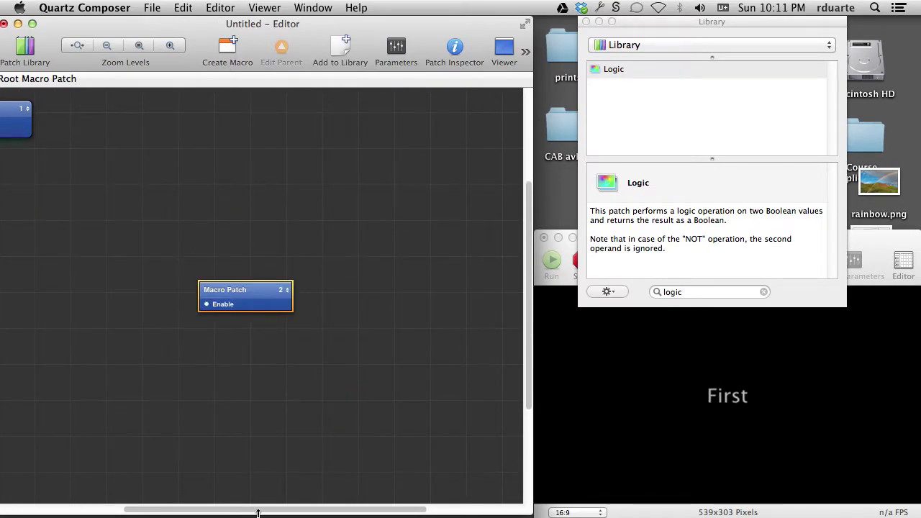
Rename the new macro patch to 'Flickering Text'.
scroll(269, 509, left, 2)
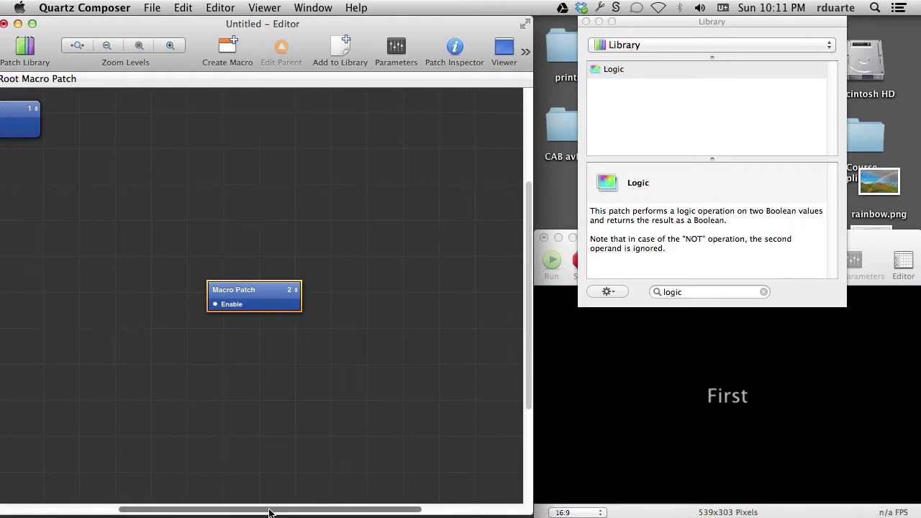
scroll(269, 509, left, 10)
drag(364, 302, 300, 218)
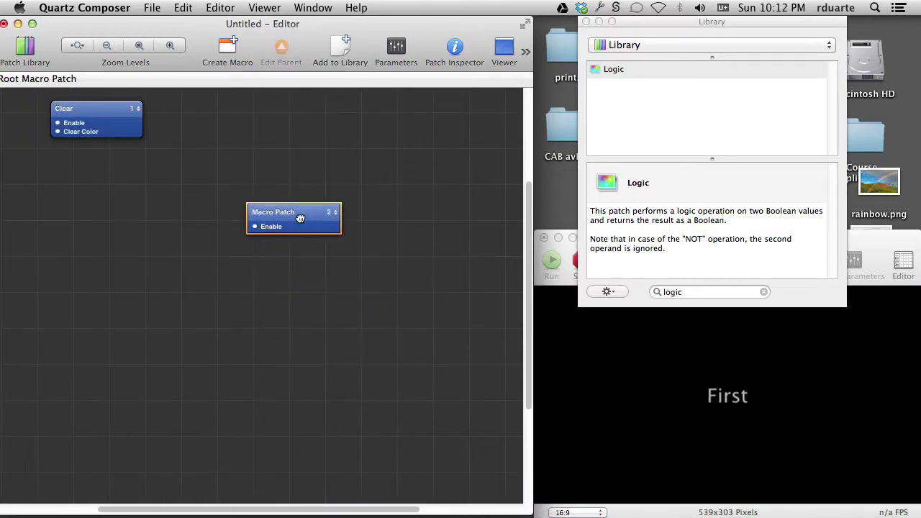
double_click(288, 213)
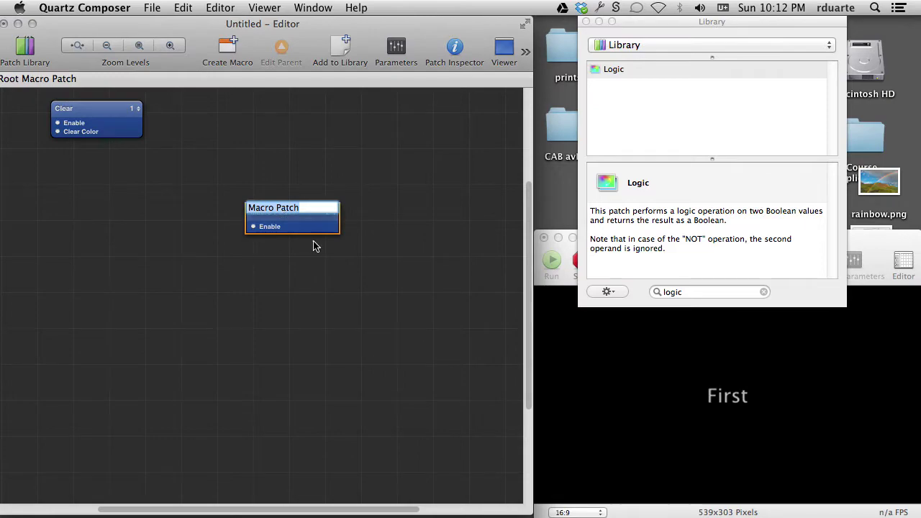
text(Flickering)
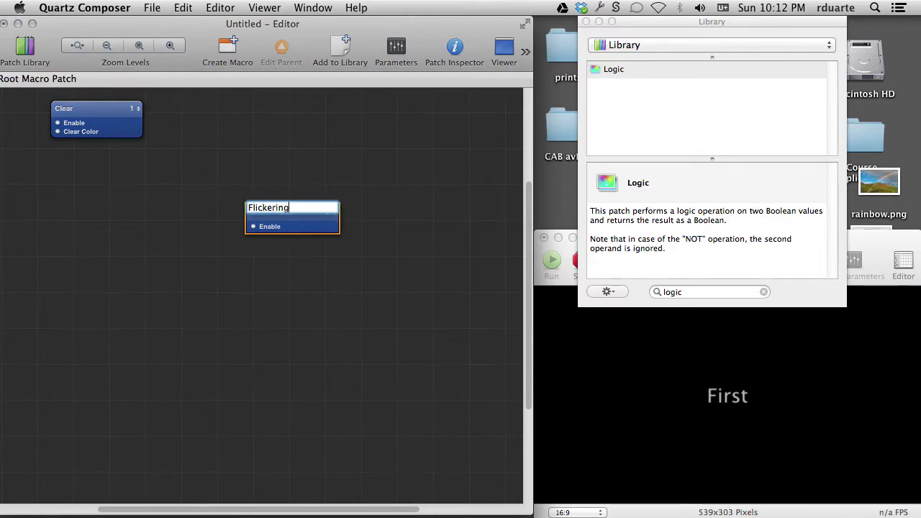
text( Text)
key(Return)
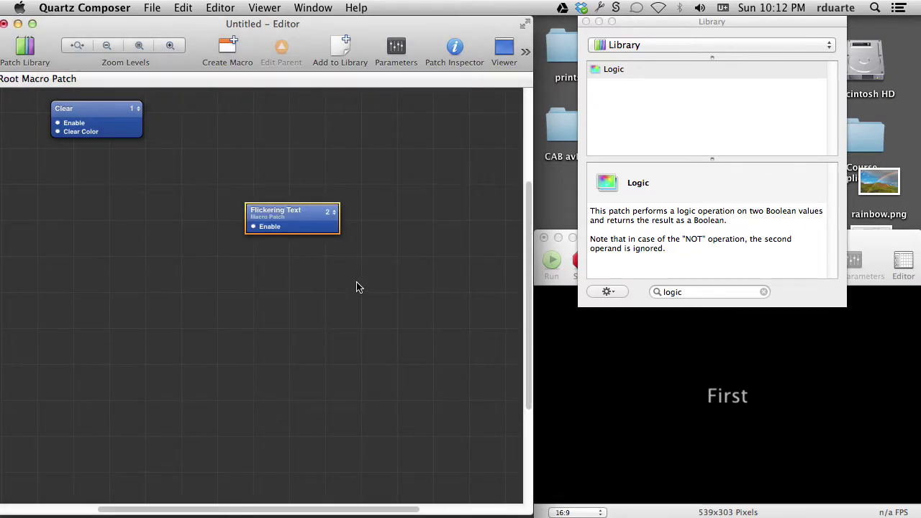
click(359, 287)
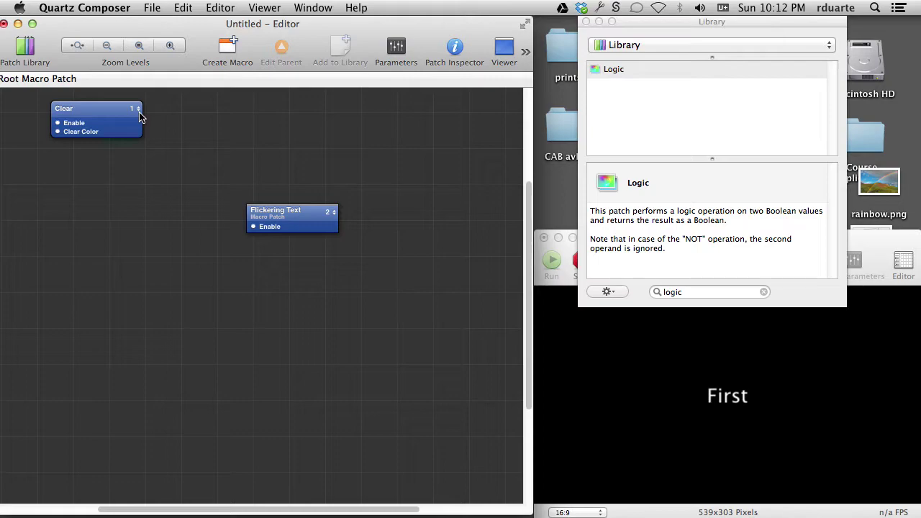
Look inside the Flickering Text macro's graph, then return to the Root Macro Patch.
double_click(302, 223)
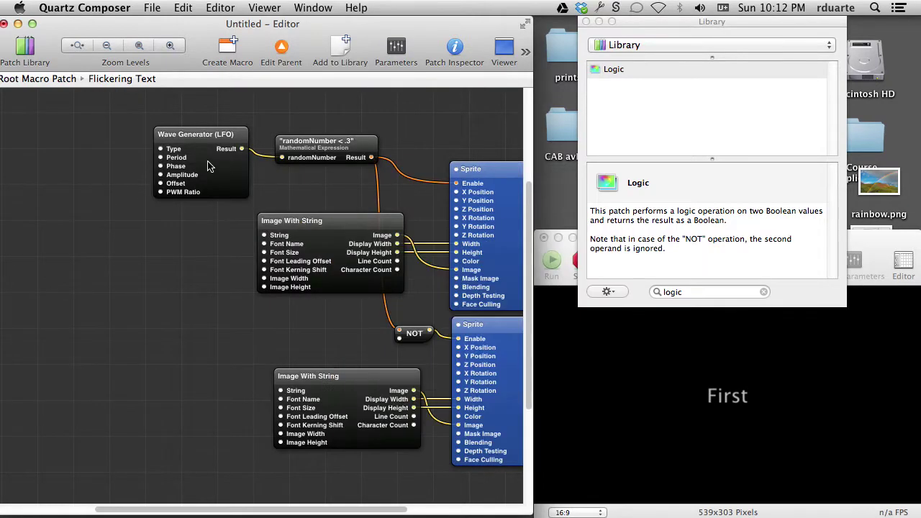
drag(395, 512, 439, 511)
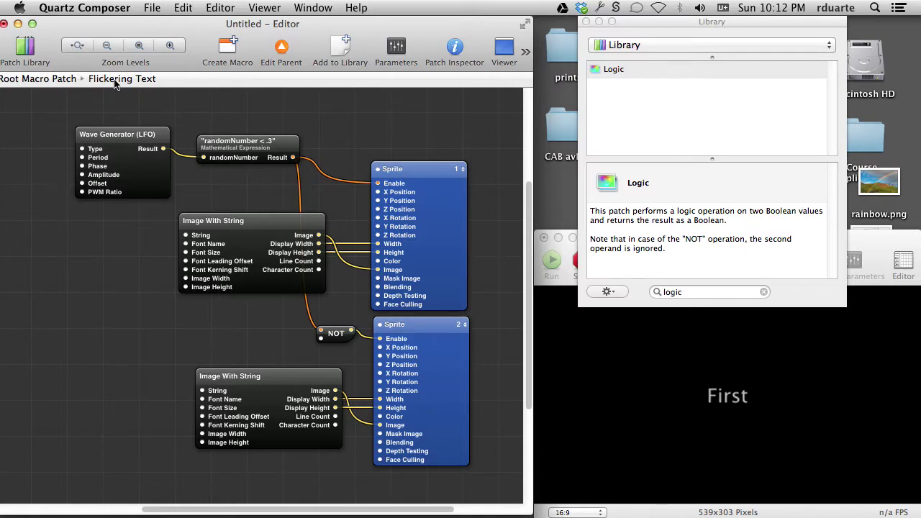
click(279, 53)
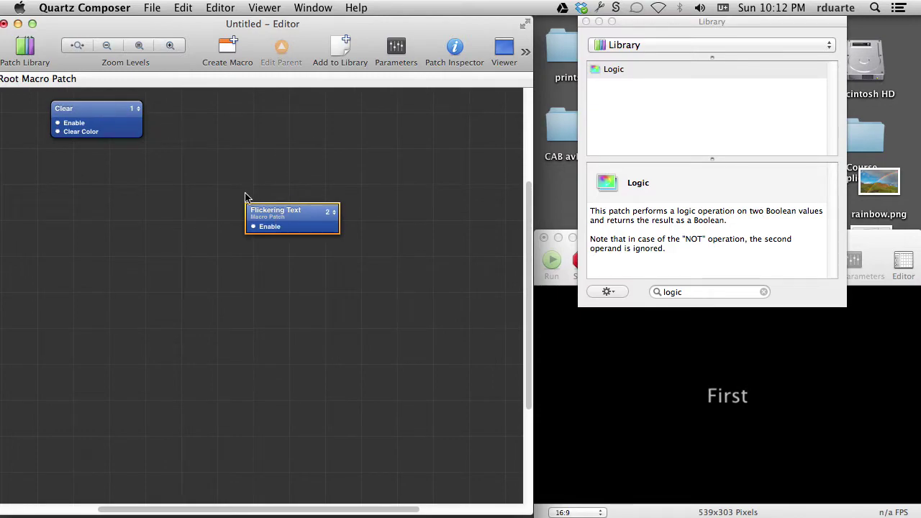
double_click(294, 224)
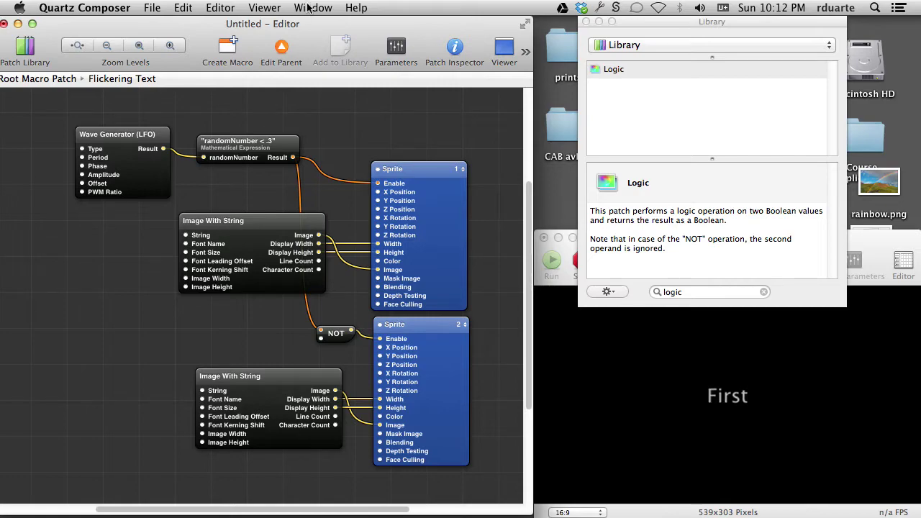
click(280, 49)
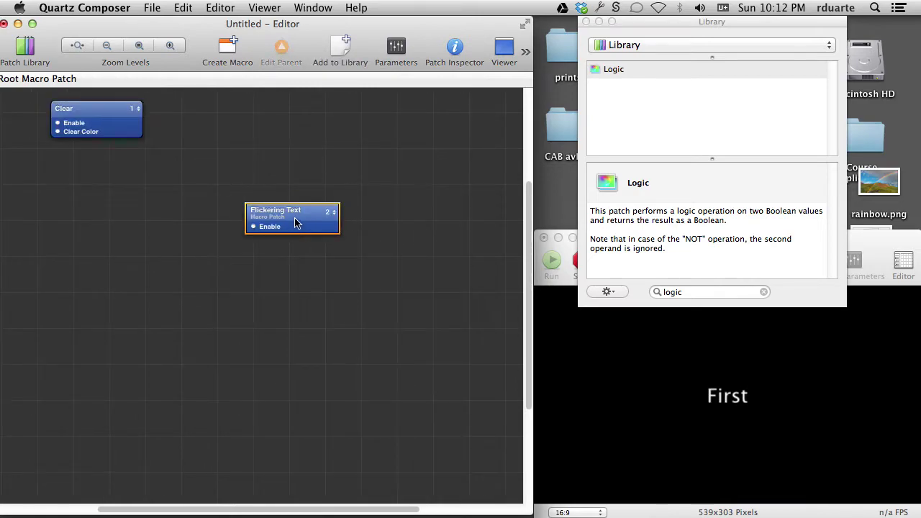
Move the Flickering Text patch up and to the right on the root canvas.
drag(295, 223, 343, 206)
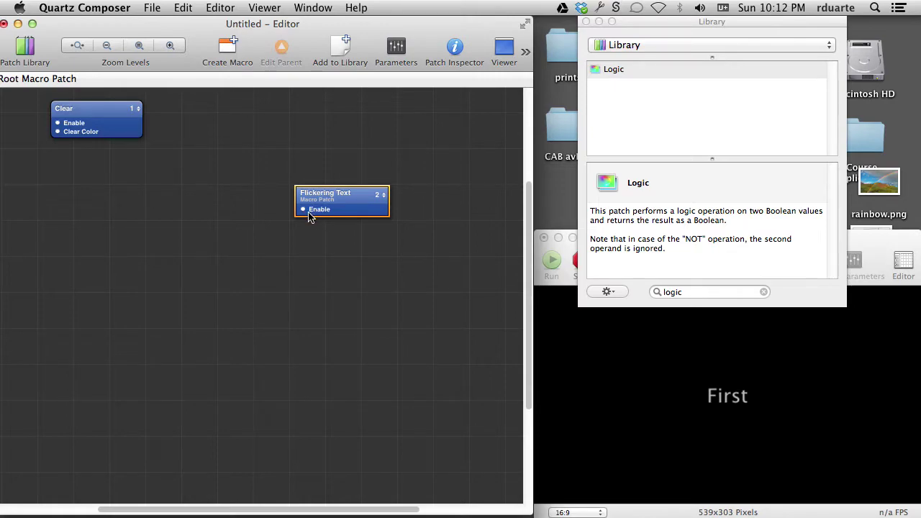
click(266, 223)
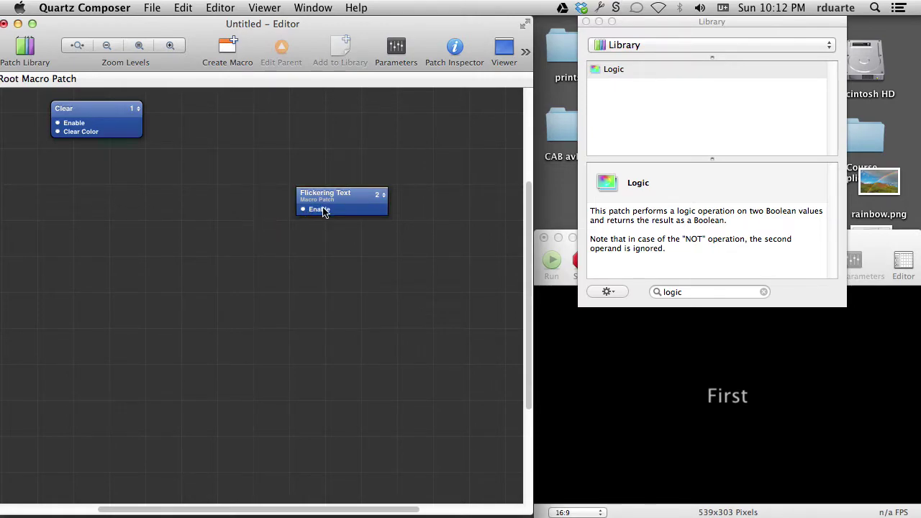
click(333, 201)
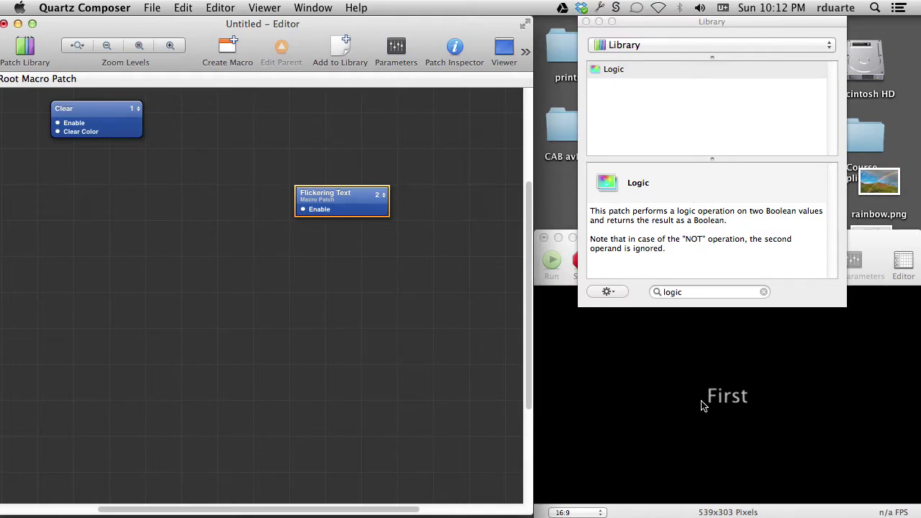
double_click(345, 213)
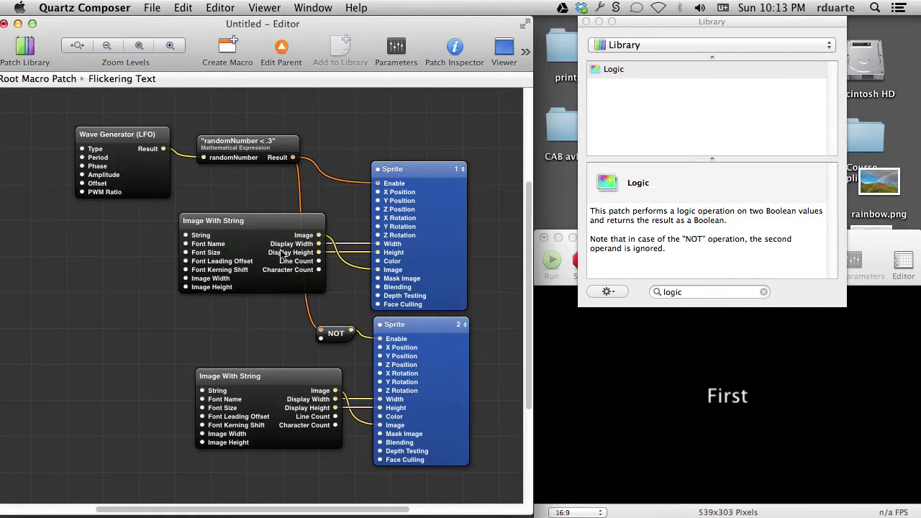
click(281, 50)
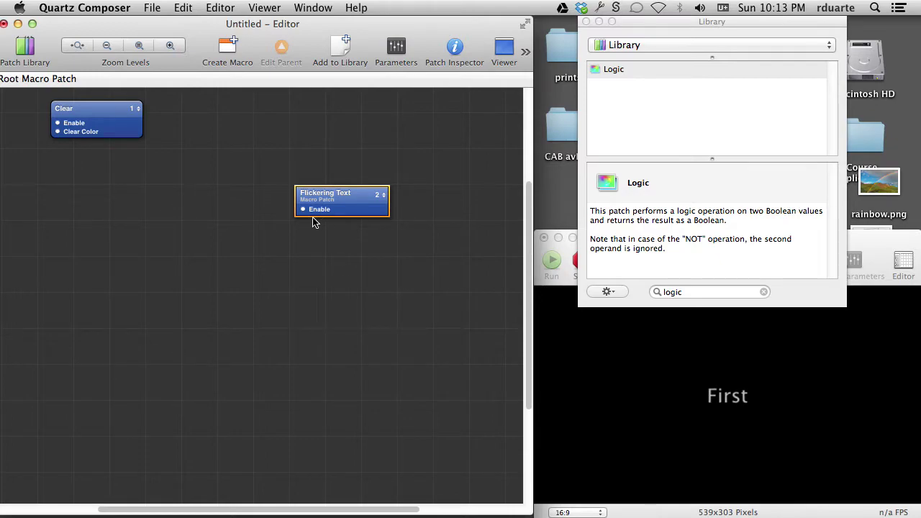
Publish the upper Image With String's String input from Flickering Text under the name 'Text'.
double_click(346, 208)
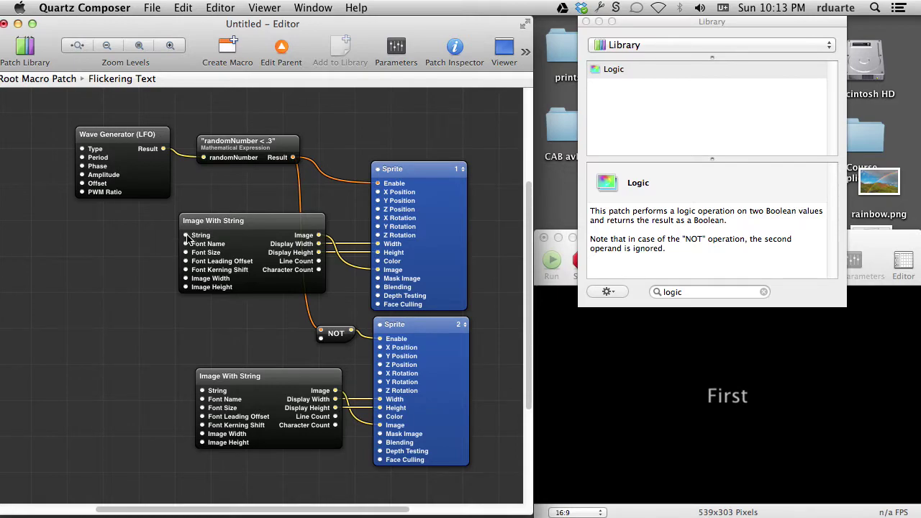
mouse_move(189, 238)
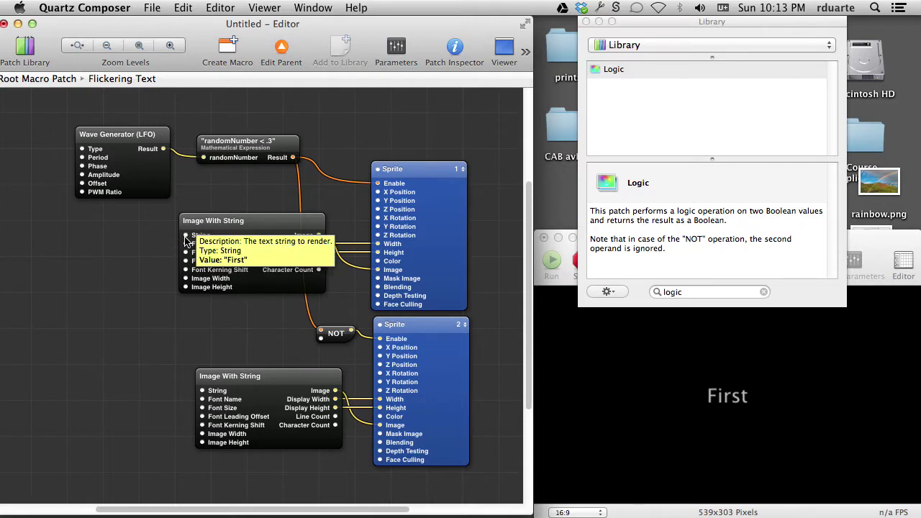
right_click(187, 238)
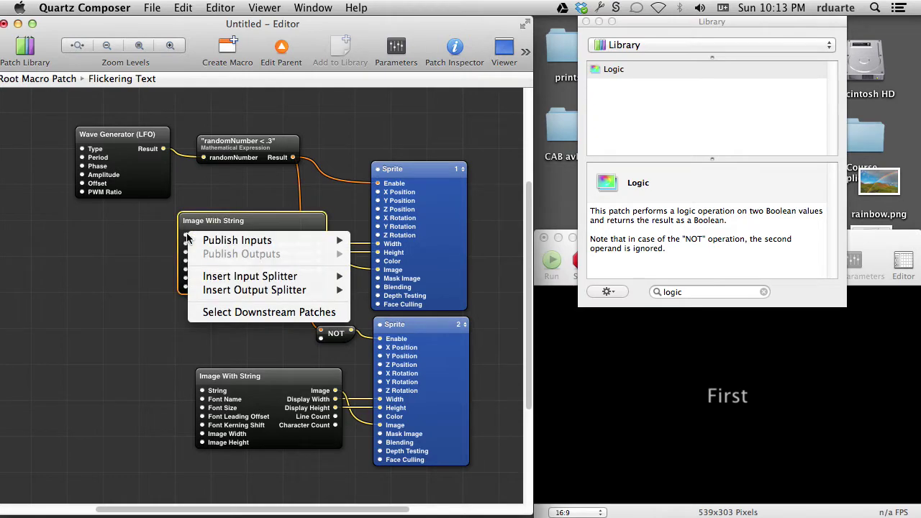
mouse_move(234, 246)
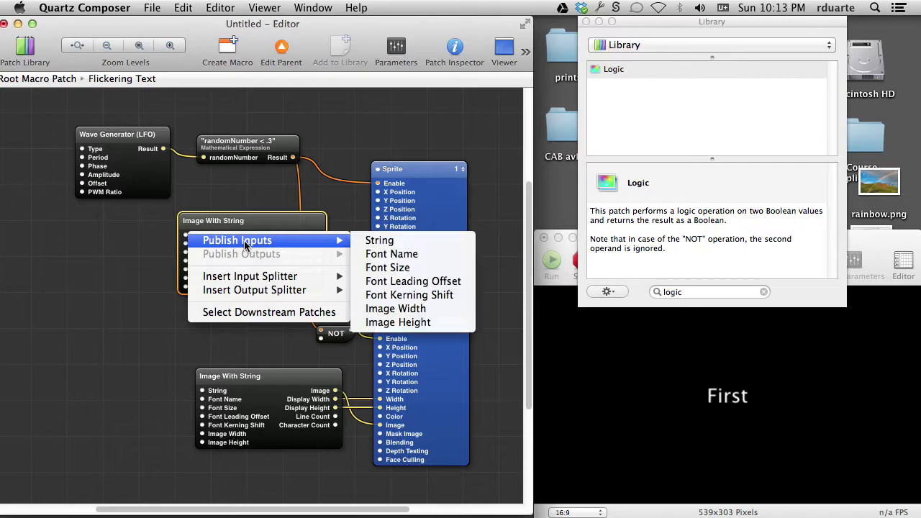
click(379, 240)
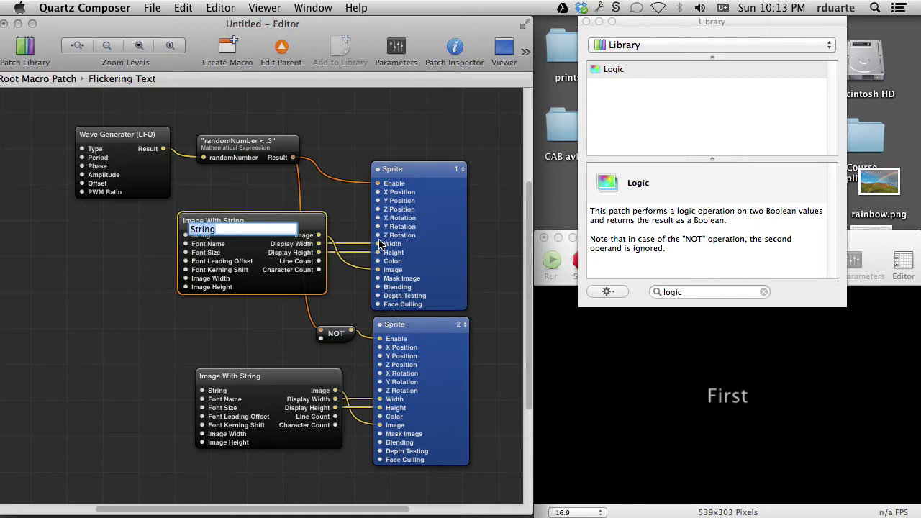
text(Text)
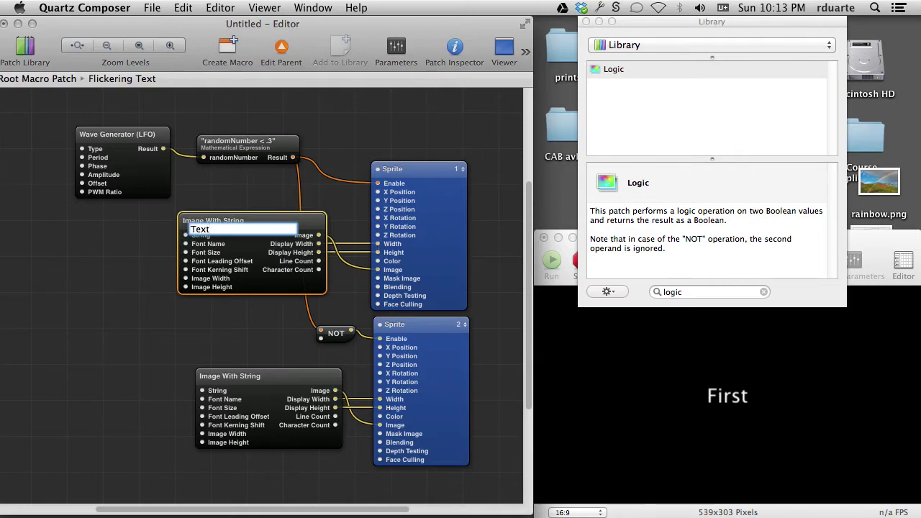
key(Return)
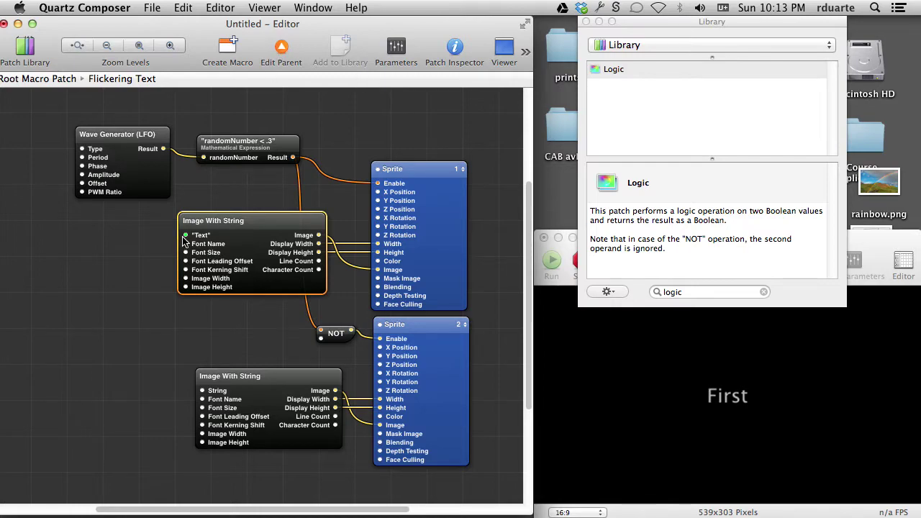
click(280, 49)
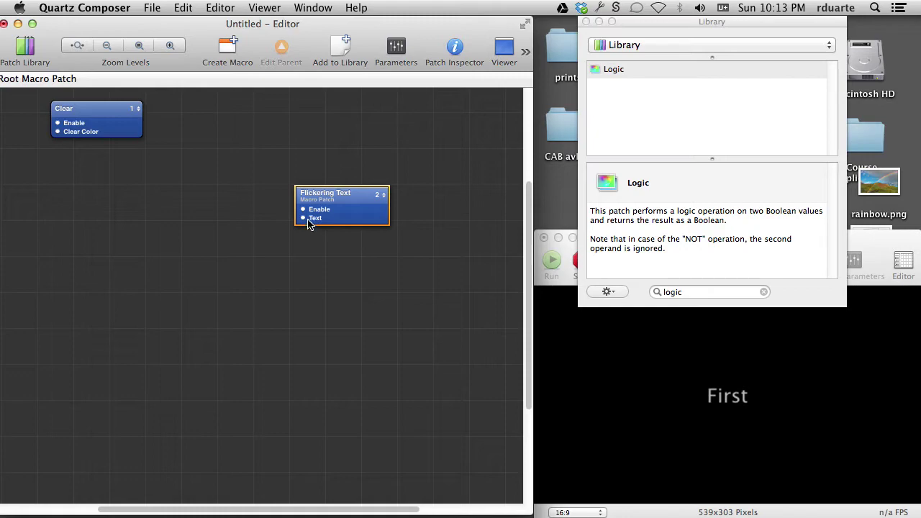
Set Flickering Text's Text input to 'Second', then re-enter the macro and select its Image With String patches.
double_click(308, 224)
text(Second)
key(Return)
double_click(342, 218)
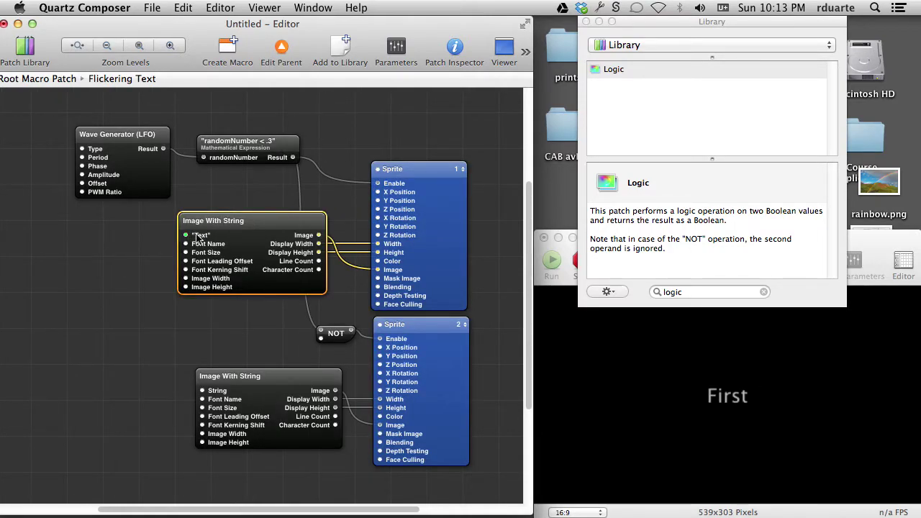
click(263, 382)
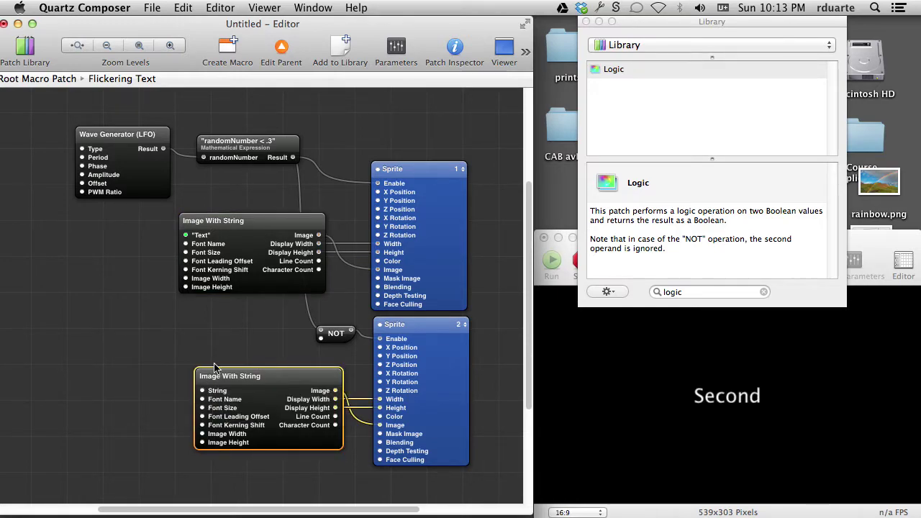
click(249, 261)
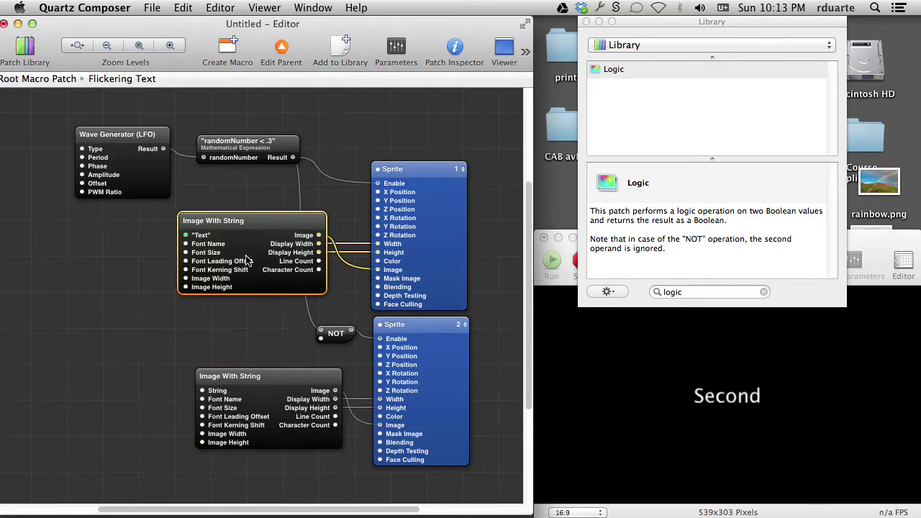
Insert a String ("Text") input splitter, move it left, and wire it to the lower Image With String.
right_click(186, 237)
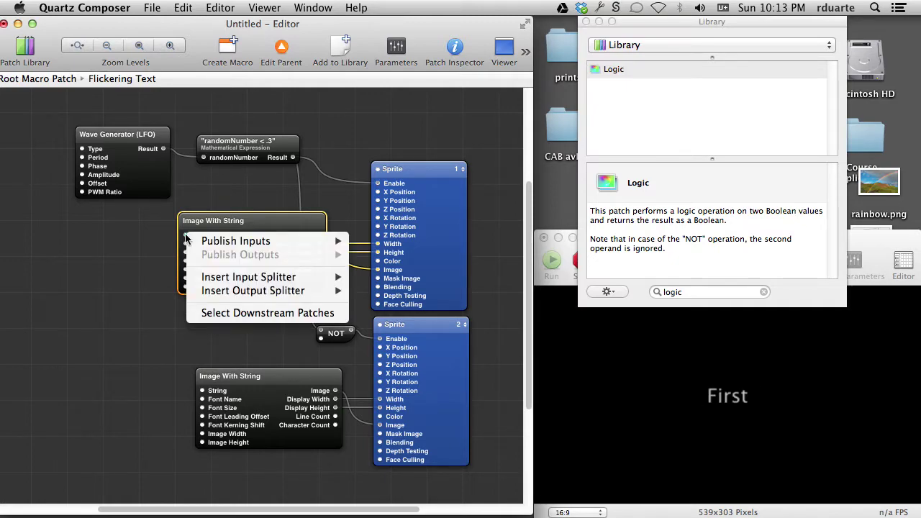
mouse_move(234, 279)
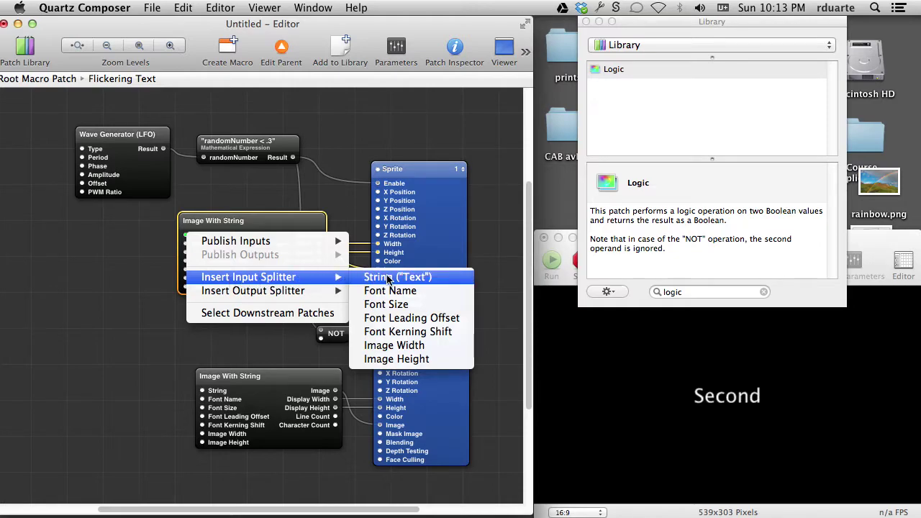
click(367, 277)
drag(148, 221, 120, 238)
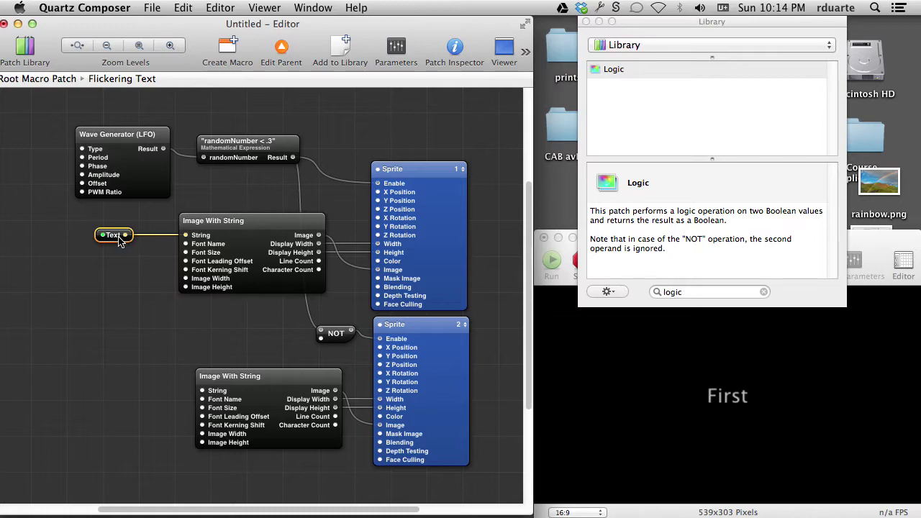
mouse_move(119, 241)
drag(119, 241, 202, 390)
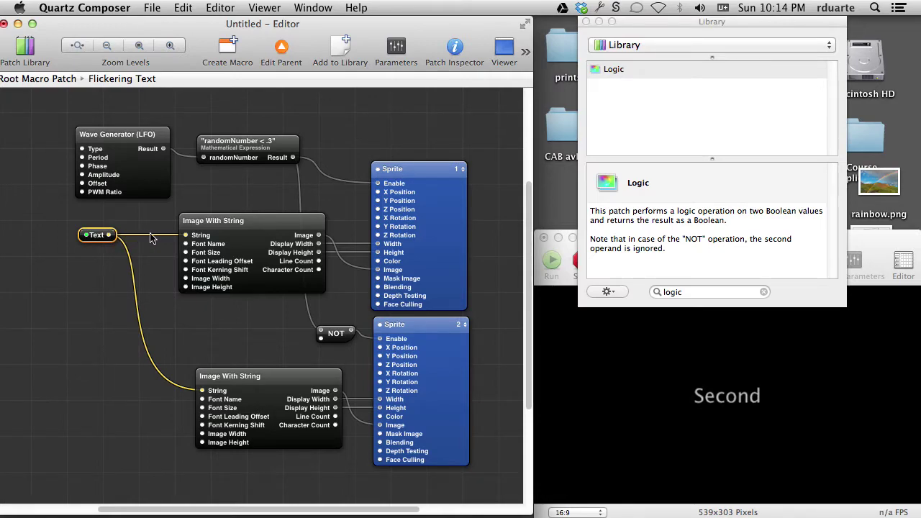
mouse_move(96, 240)
Change the Flickering Text macro's Text input to 'Third' from the root patch.
click(283, 47)
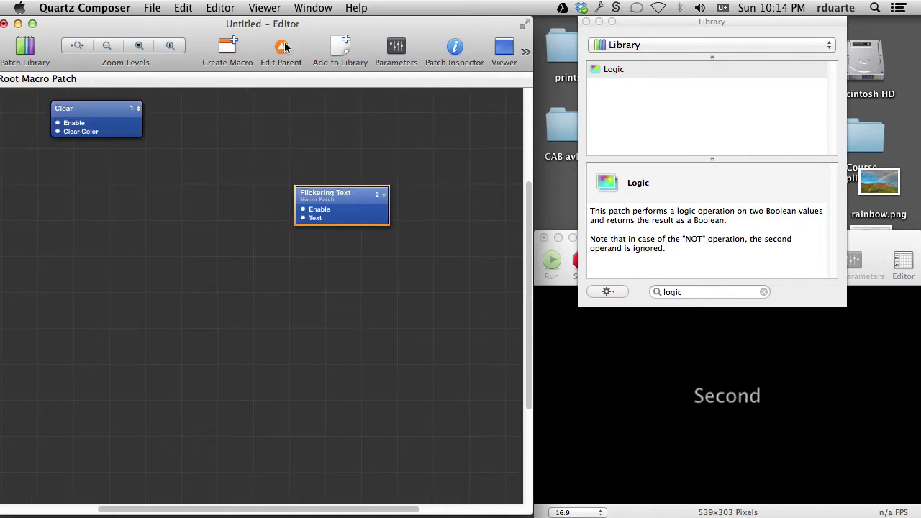
double_click(303, 218)
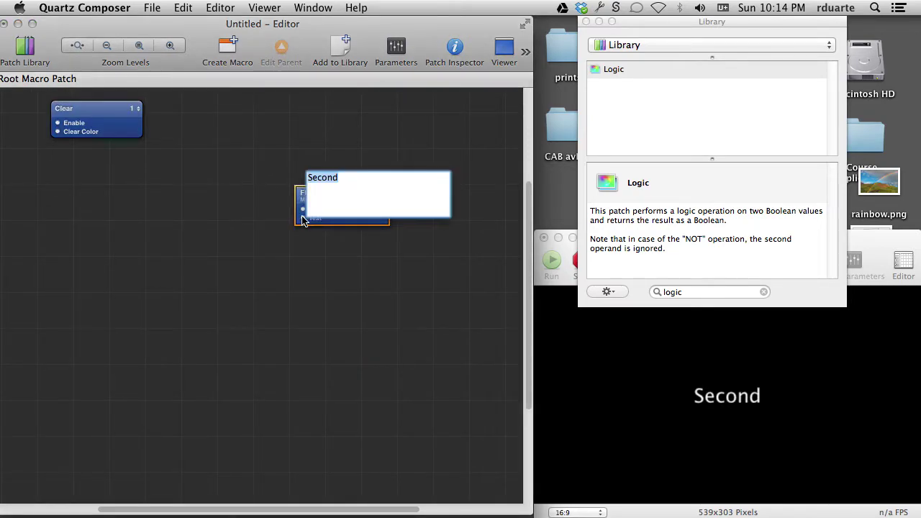
text(Third)
key(Return)
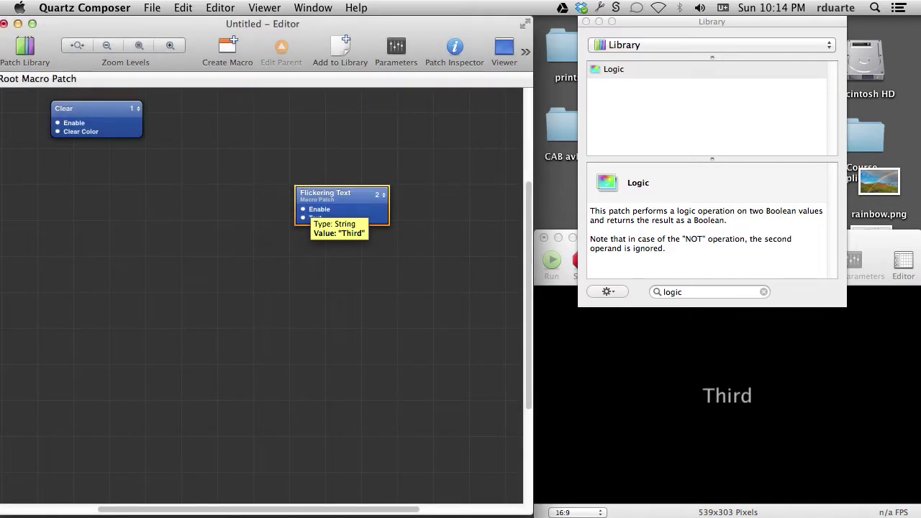
Re-enter Flickering Text and bring up the port options on Sprite 1.
click(357, 221)
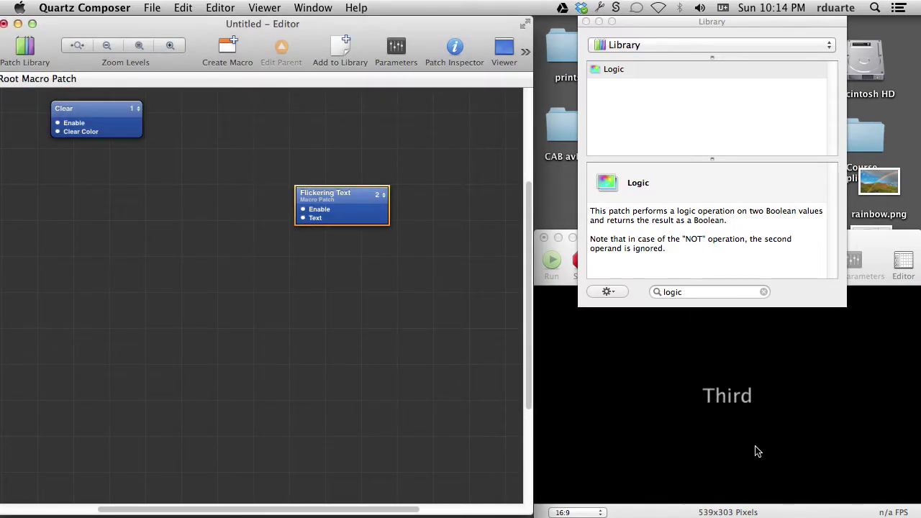
double_click(363, 218)
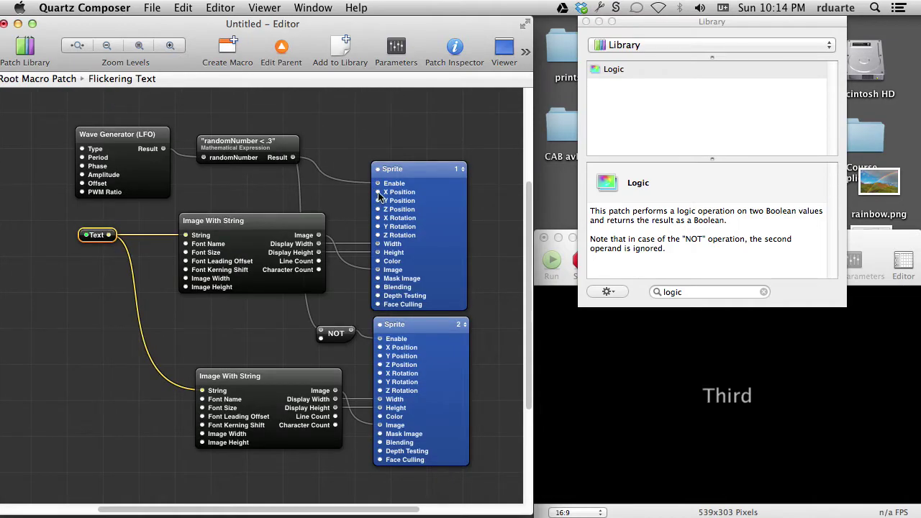
right_click(379, 195)
click(379, 195)
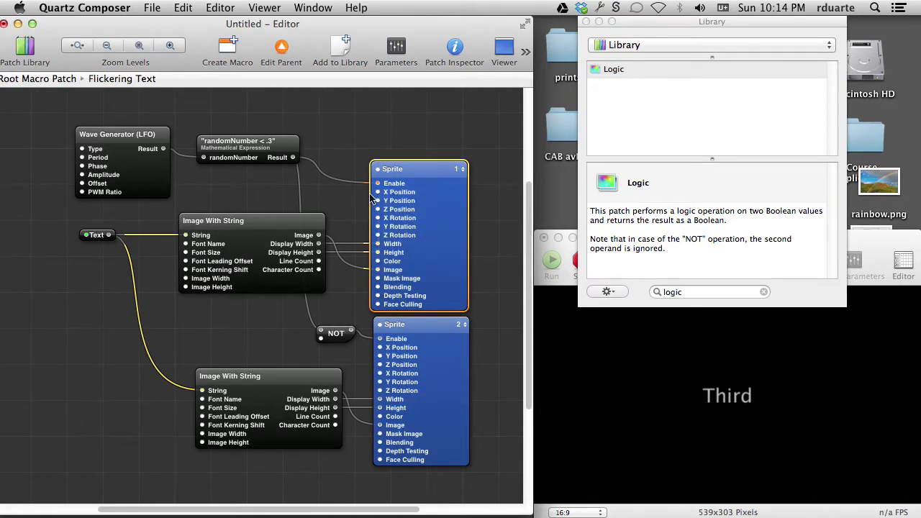
right_click(380, 195)
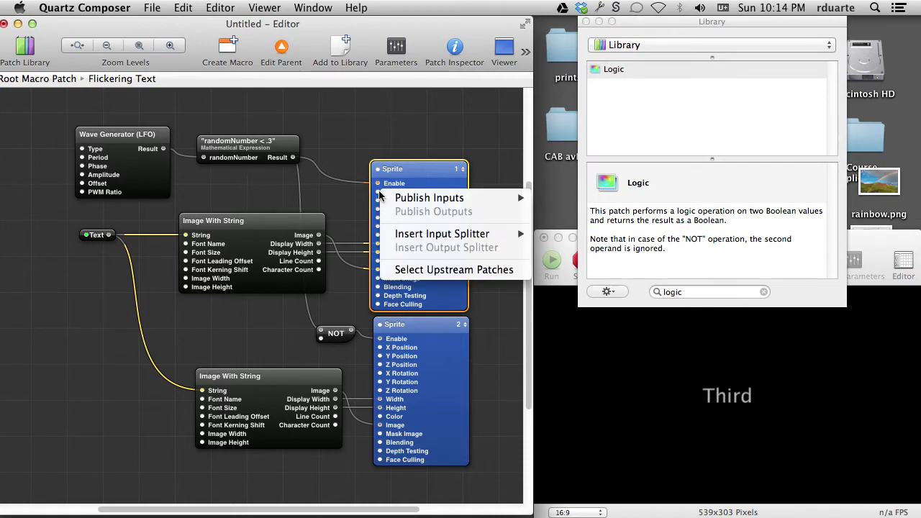
mouse_move(412, 199)
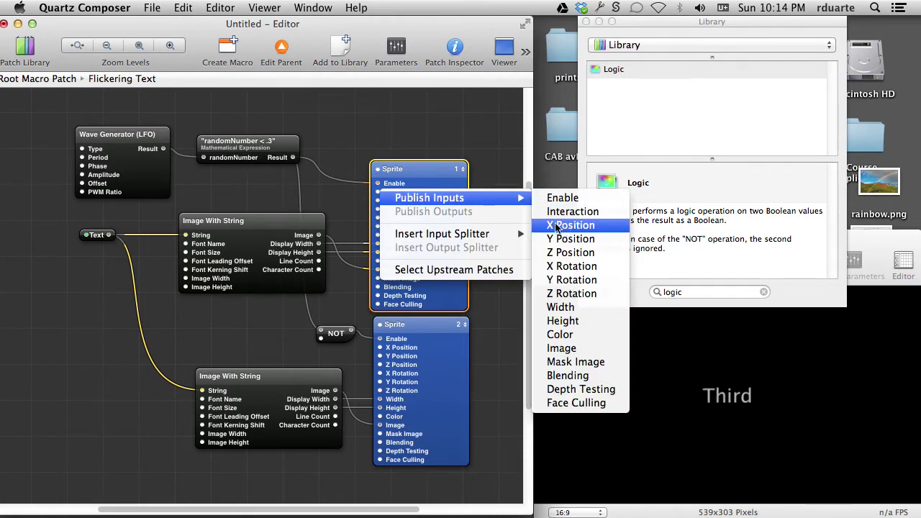
Insert X Position and Y Position splitters on Sprite 1 and wire Y Position to Sprite 2.
click(556, 227)
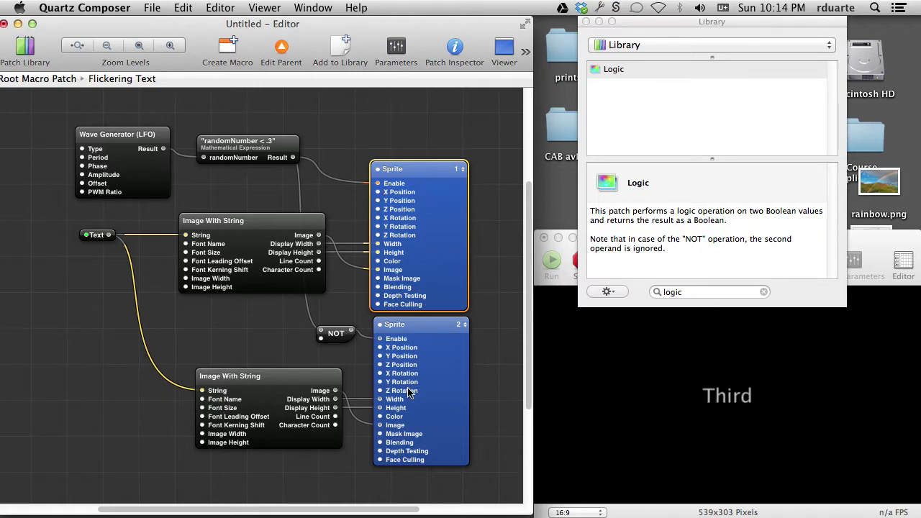
right_click(379, 196)
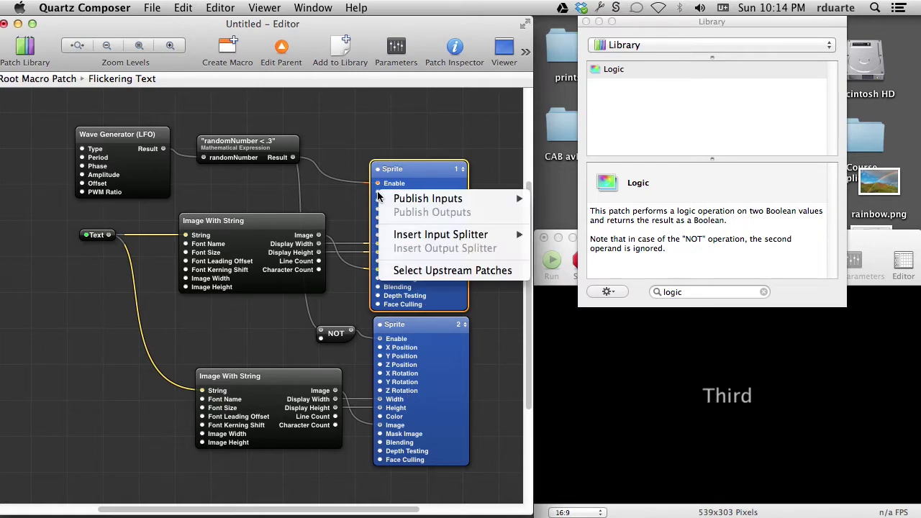
mouse_move(521, 235)
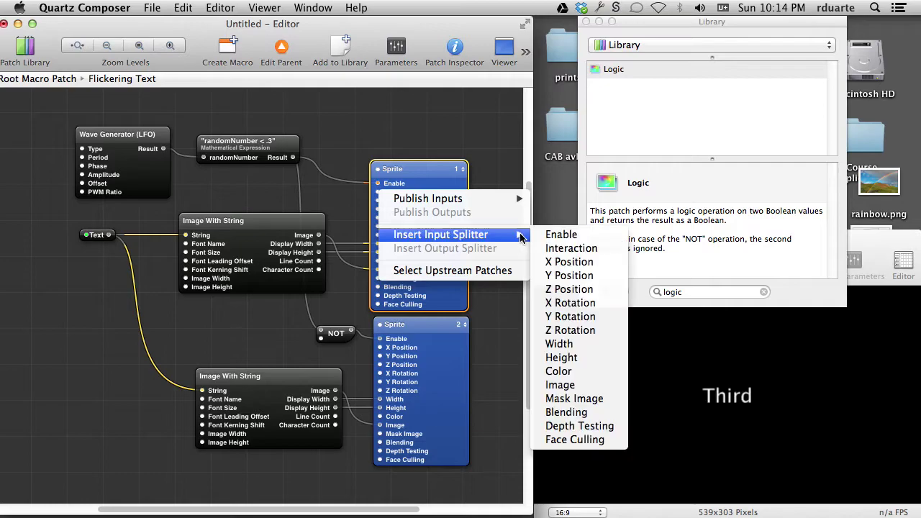
key(Return)
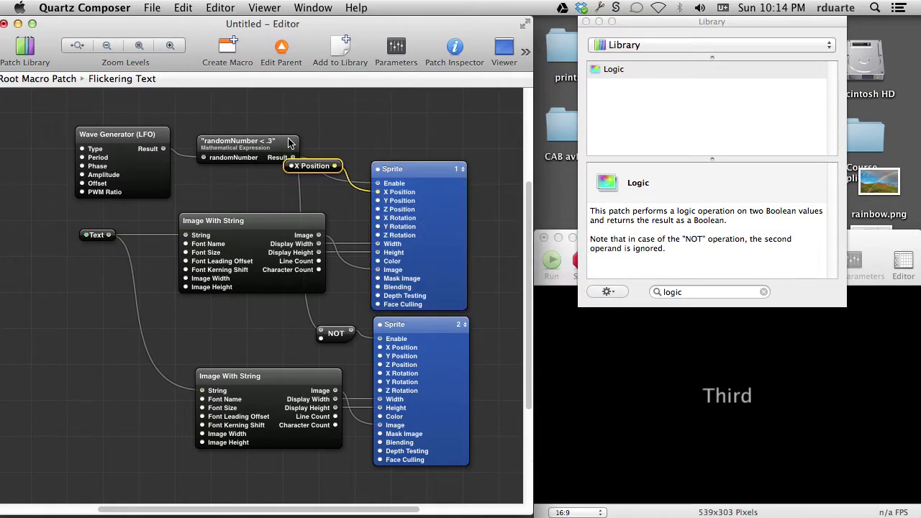
drag(311, 173, 280, 112)
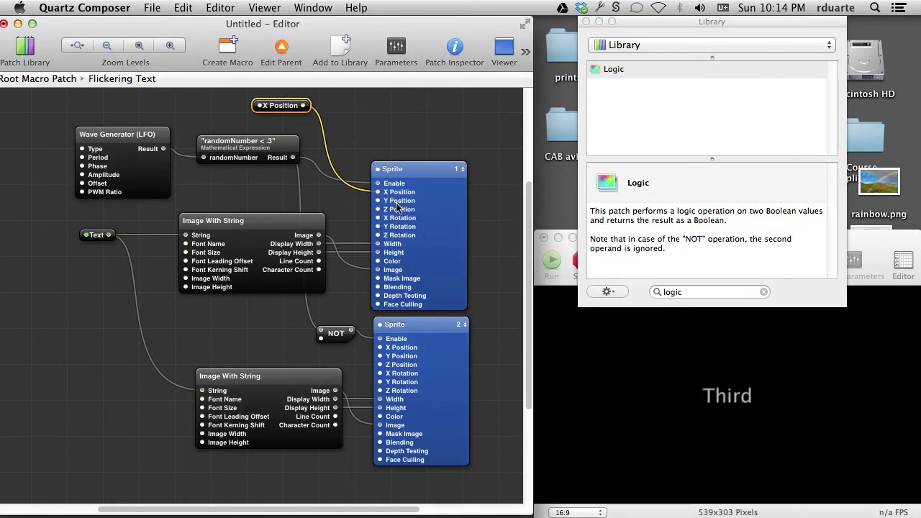
right_click(402, 201)
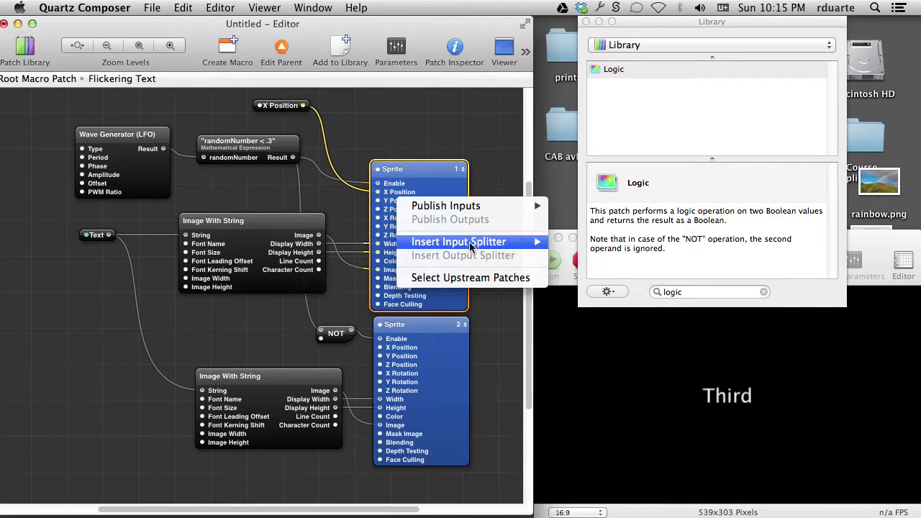
mouse_move(541, 242)
click(576, 283)
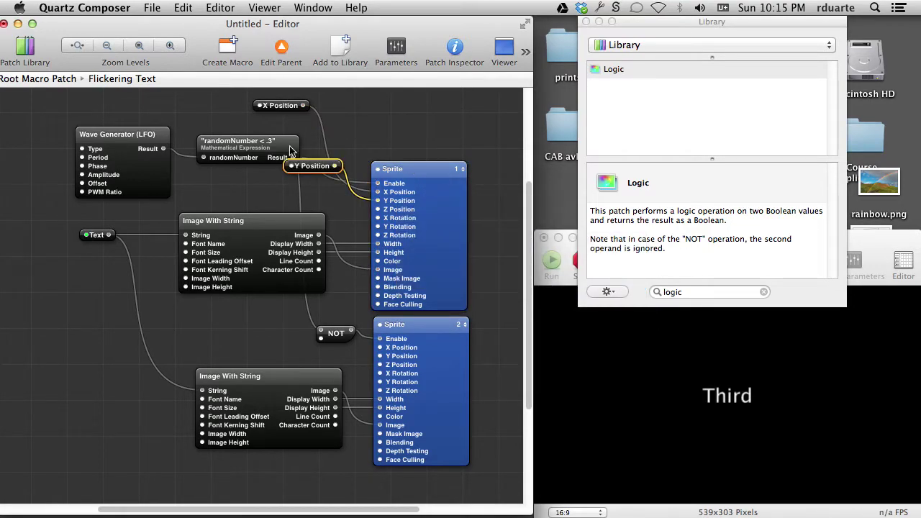
drag(305, 157, 263, 121)
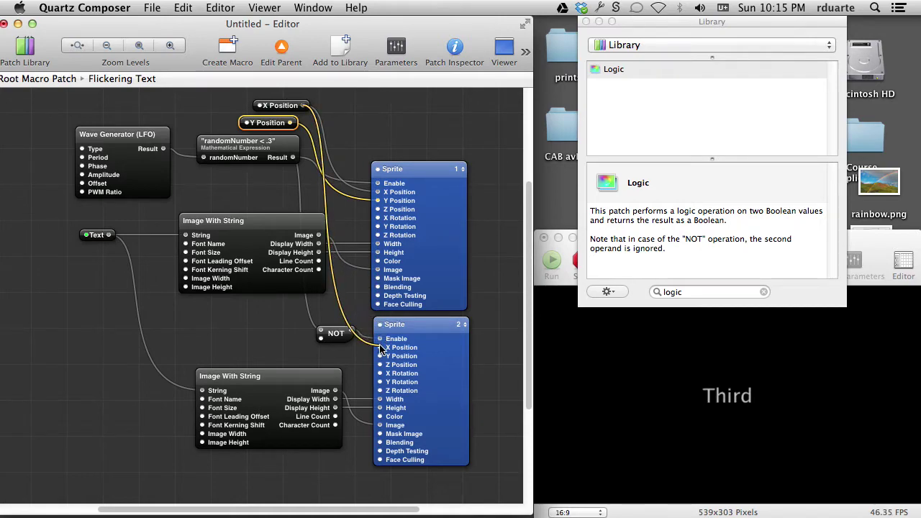
drag(290, 123, 379, 356)
Spread out the patches: Sprites right, Wave Generator and expression down-left, Image With String patches left.
drag(423, 139, 477, 350)
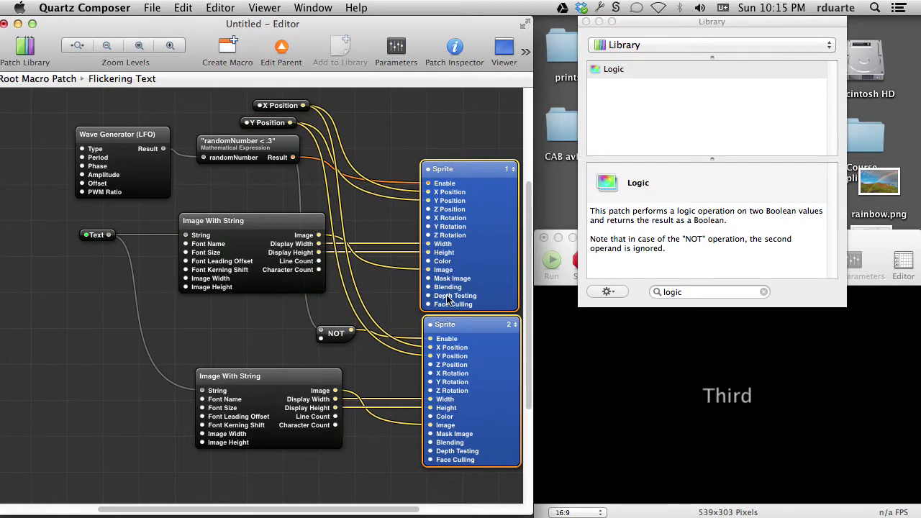
drag(141, 113, 239, 185)
drag(230, 154, 187, 174)
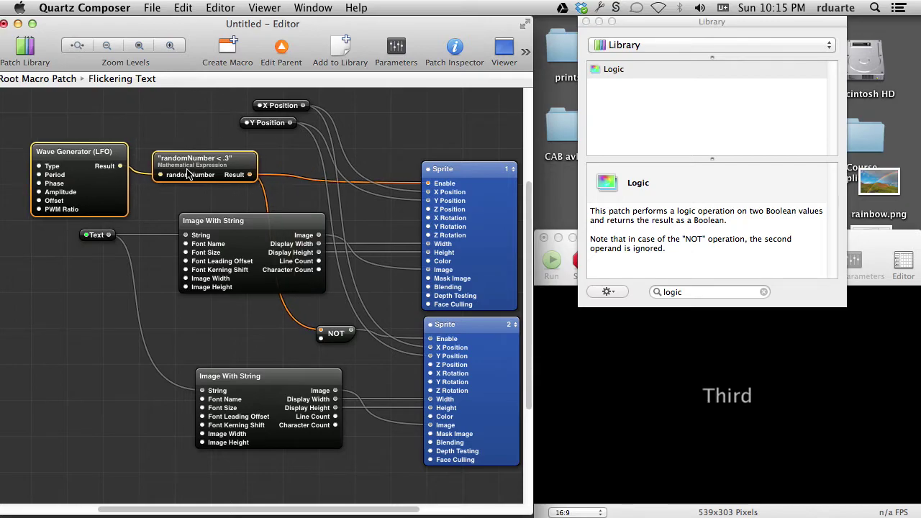
drag(210, 224, 97, 259)
drag(261, 217, 258, 234)
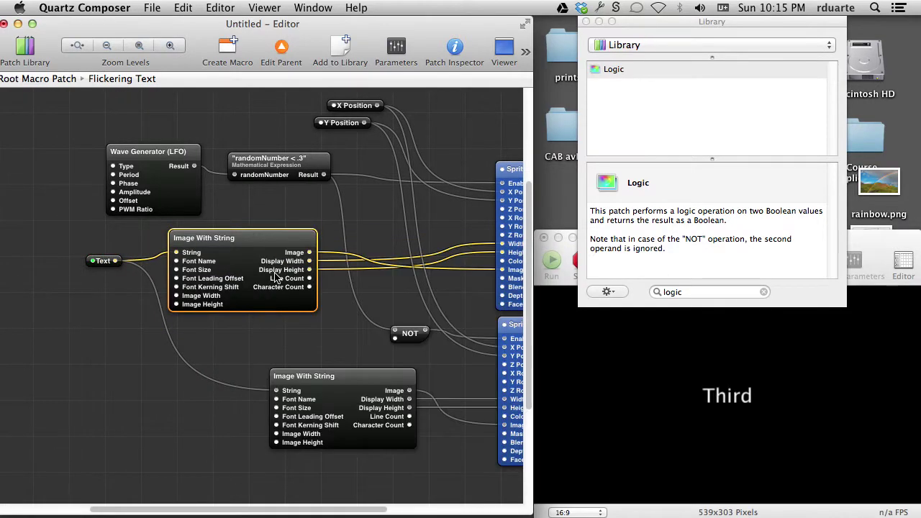
drag(350, 389, 251, 380)
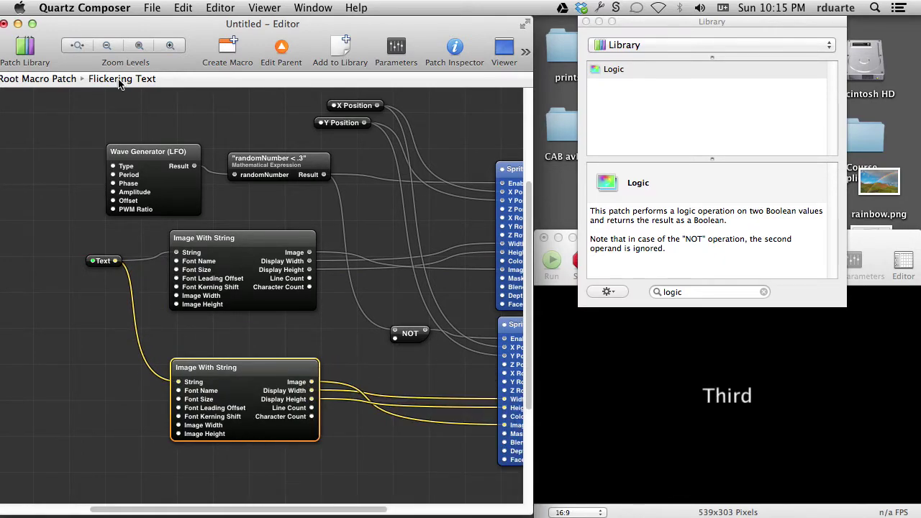
right_click(367, 112)
Publish the X Position splitter's input on the Flickering Text macro as X.
mouse_move(370, 108)
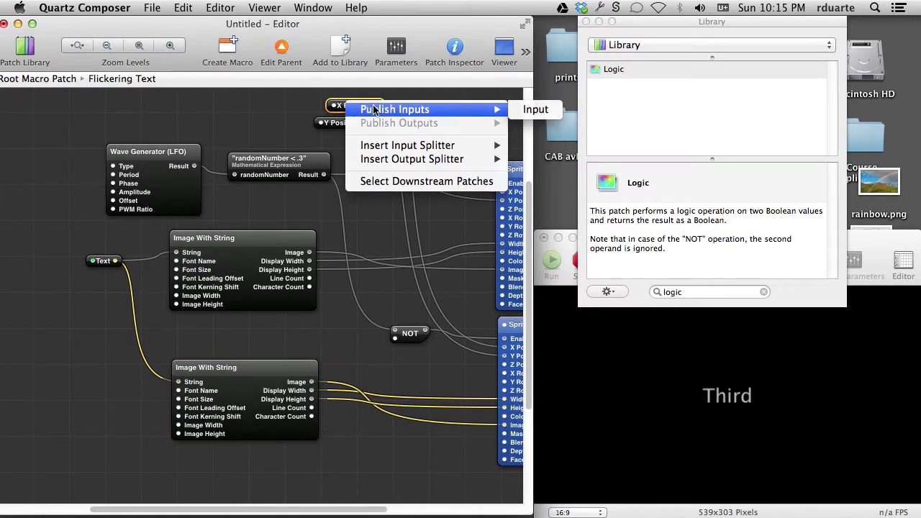
click(536, 110)
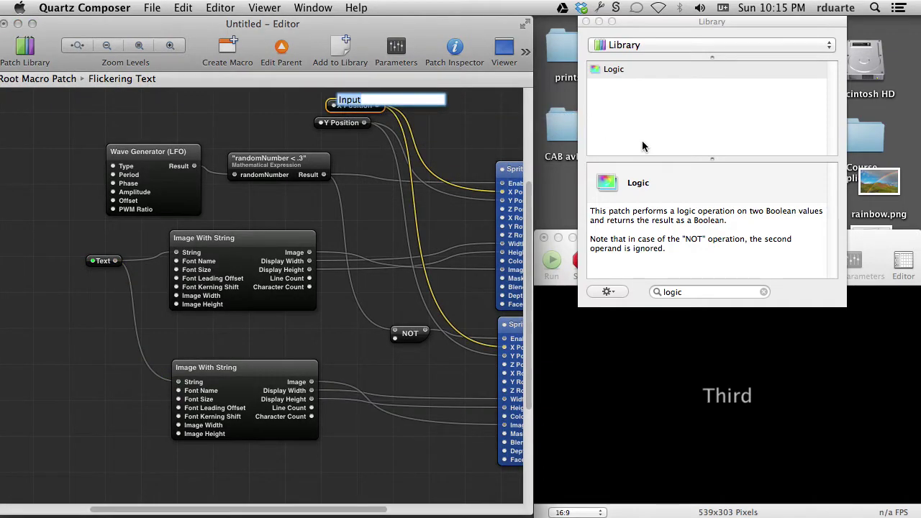
text(X)
key(Return)
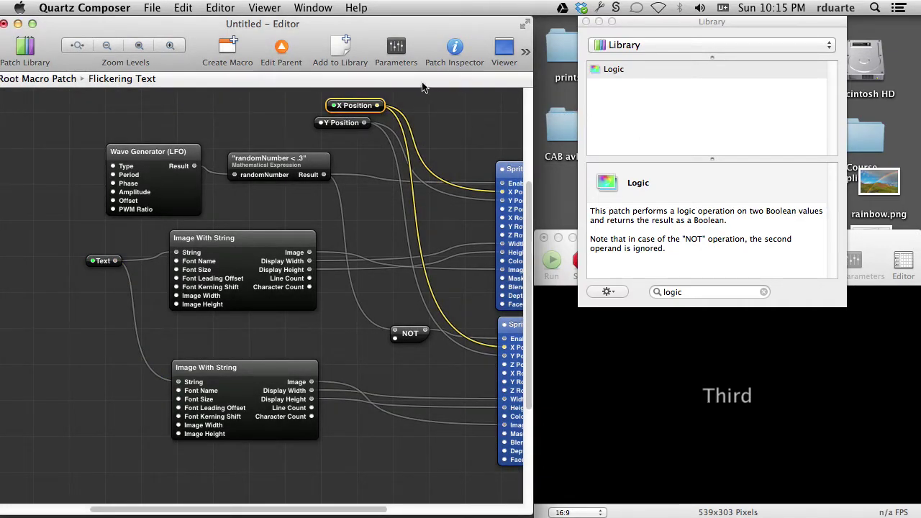
Publish the Y Position input as Y, then return to the Root Macro Patch's parameters.
right_click(345, 124)
mouse_move(494, 134)
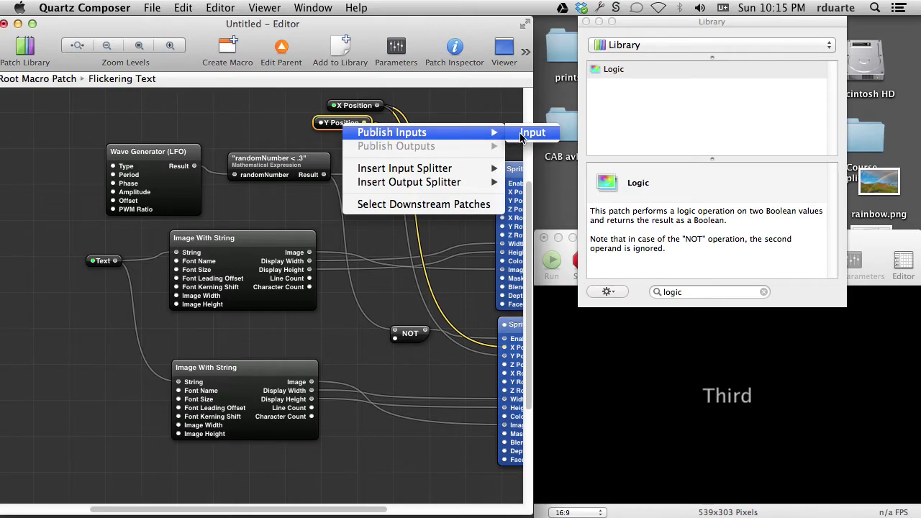
click(531, 133)
key(Return)
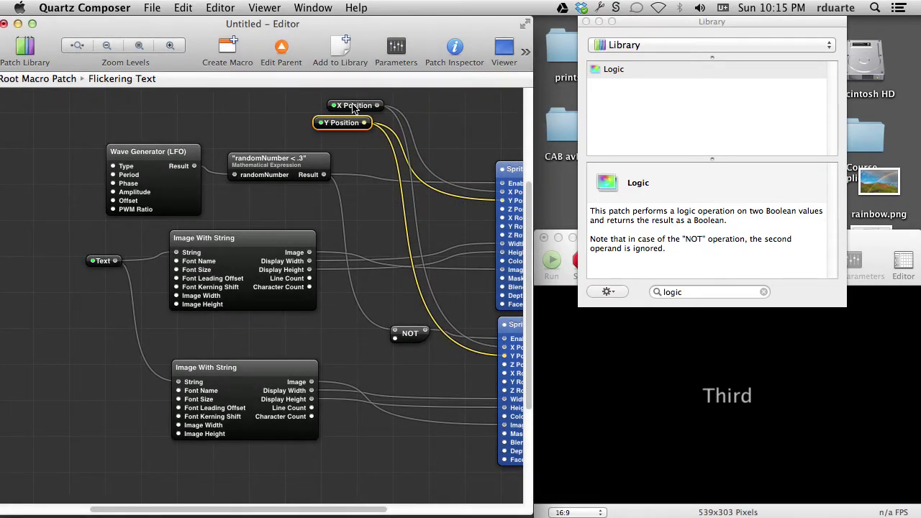
click(290, 63)
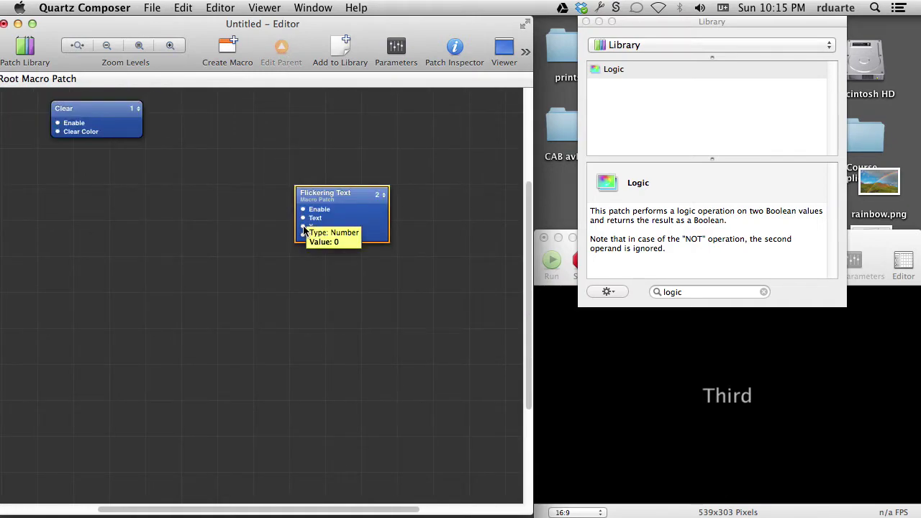
click(455, 47)
Shift the flickering text left to X -0.3134 and change its text to 'First'.
drag(386, 108, 323, 112)
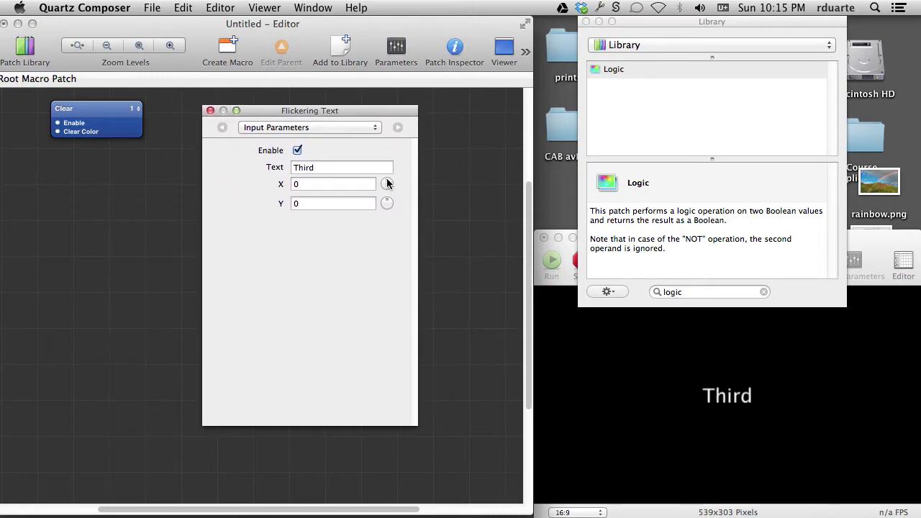
mouse_move(387, 185)
mouse_down()
mouse_move(394, 177)
mouse_move(369, 179)
mouse_move(361, 199)
mouse_move(407, 203)
mouse_move(397, 198)
mouse_up()
click(340, 170)
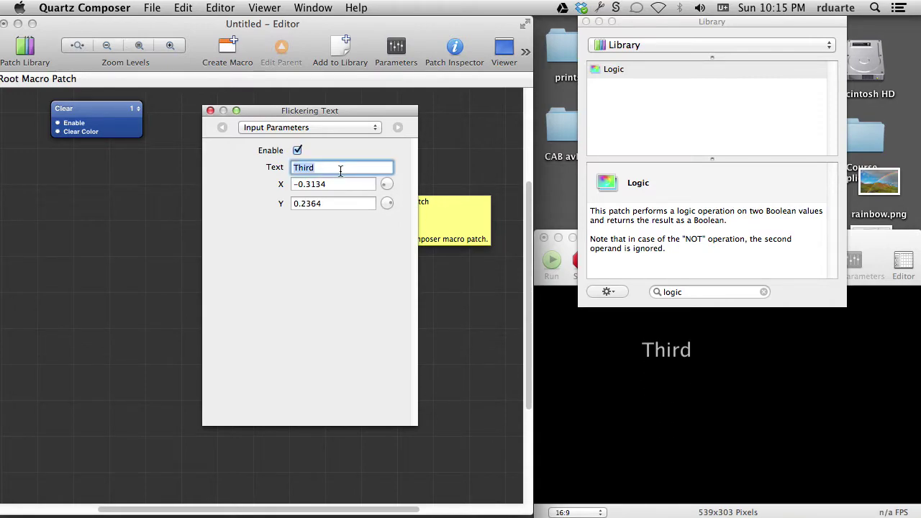
text(First)
key(Return)
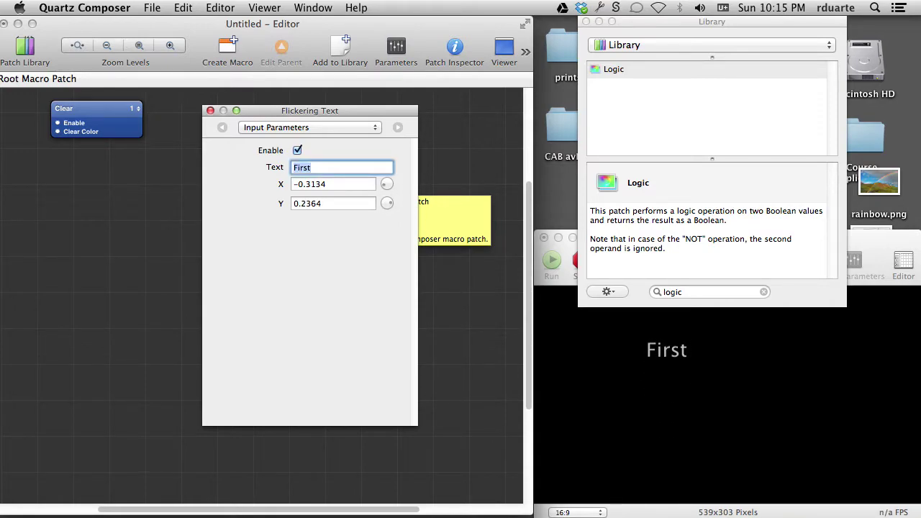
Duplicate the Flickering Text macro and place the copy below the original.
click(210, 111)
key(super+d)
drag(333, 202, 332, 272)
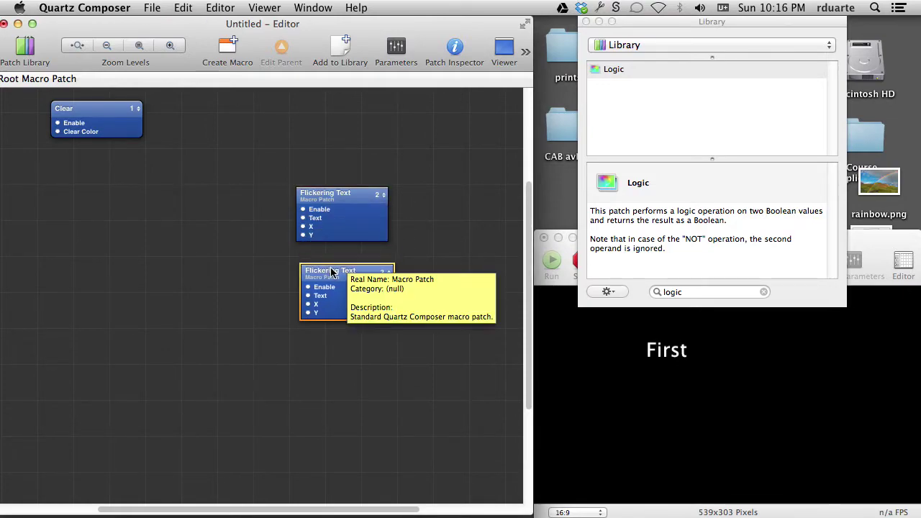
Set the copy's text to 'Second' and lower its Y position.
double_click(308, 297)
text(Sec)
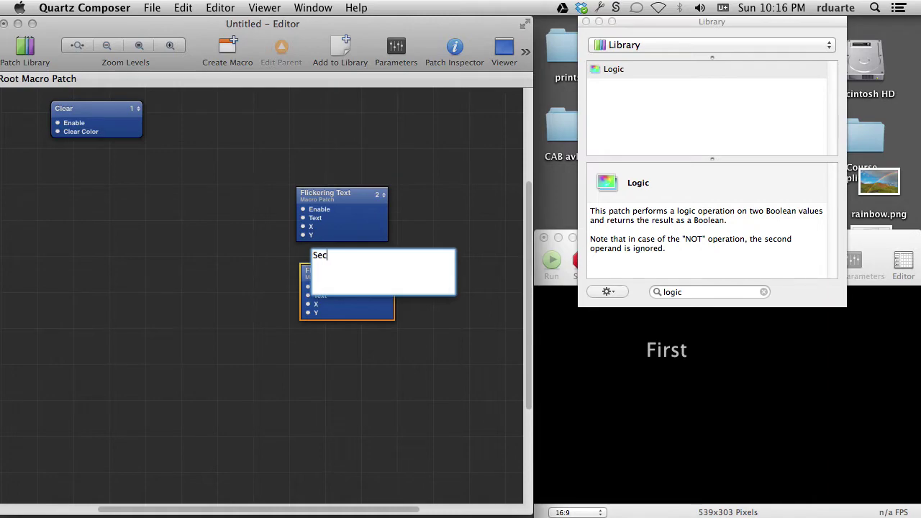
text(ond)
key(Return)
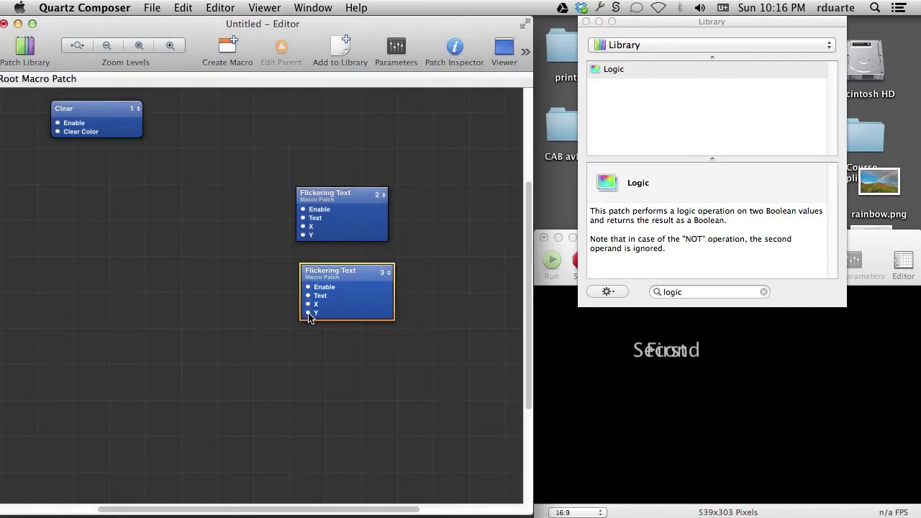
double_click(308, 314)
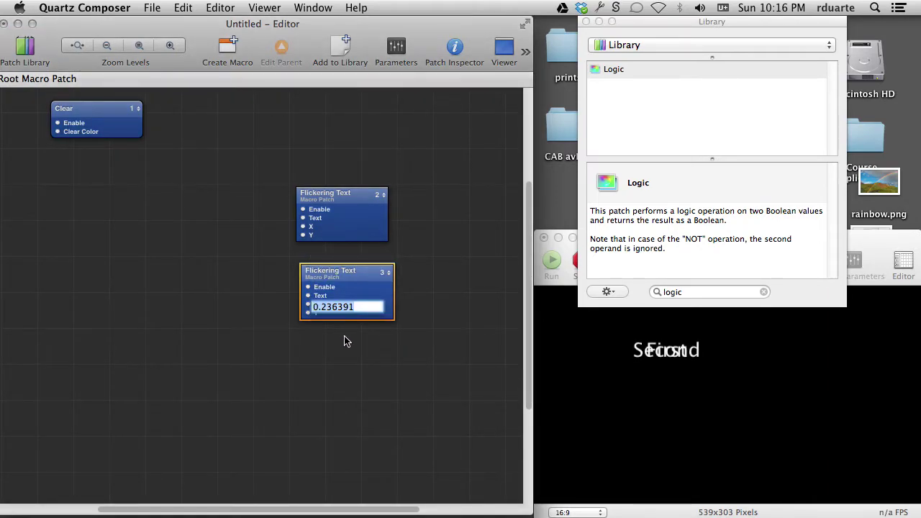
key(BackSpace)
key(Return)
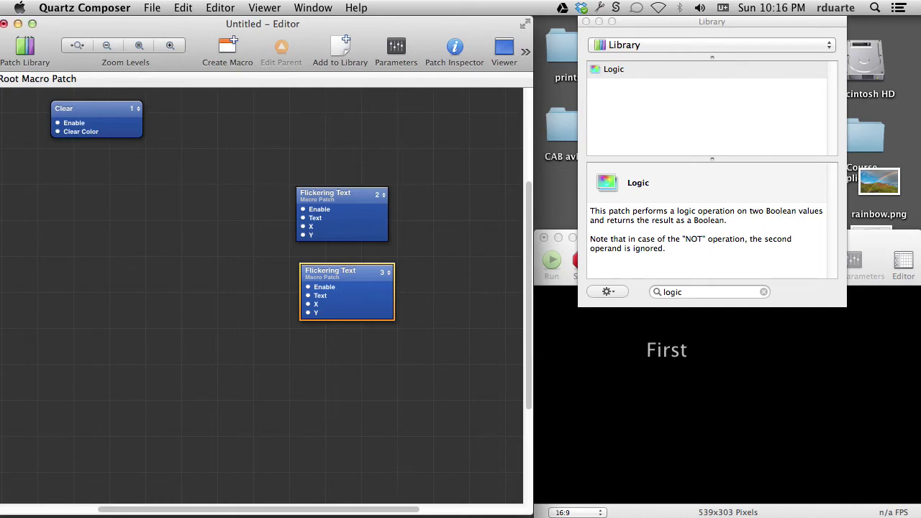
double_click(307, 319)
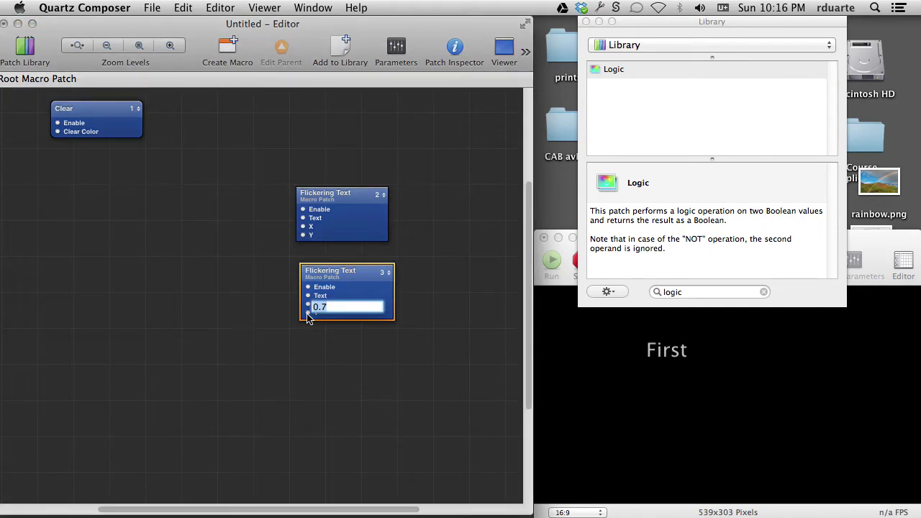
key(Return)
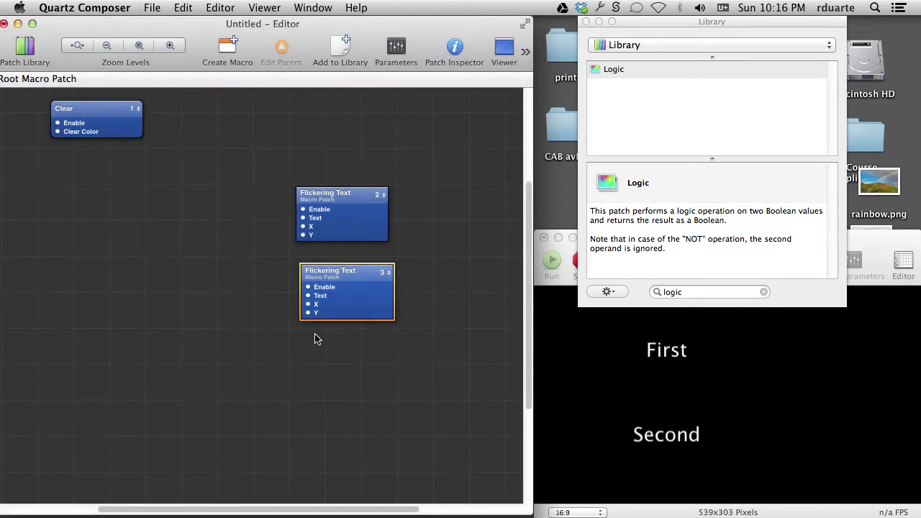
Duplicate it as patch 4 below patch 3 and set a position value to 0.3.
key(cmd+d)
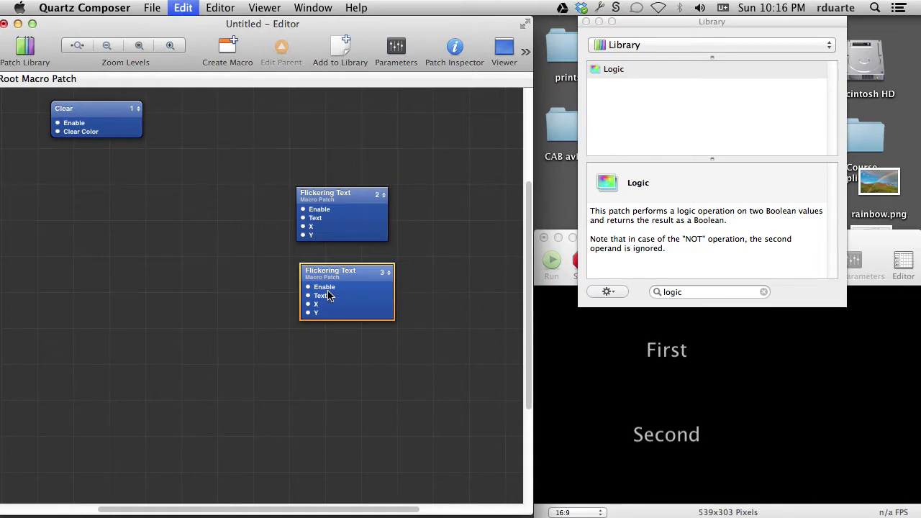
drag(346, 288, 335, 347)
double_click(317, 382)
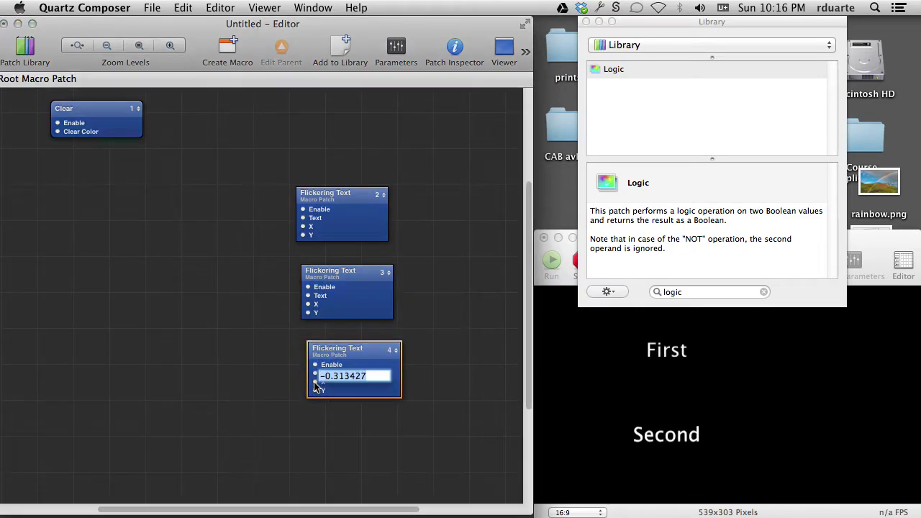
key(Return)
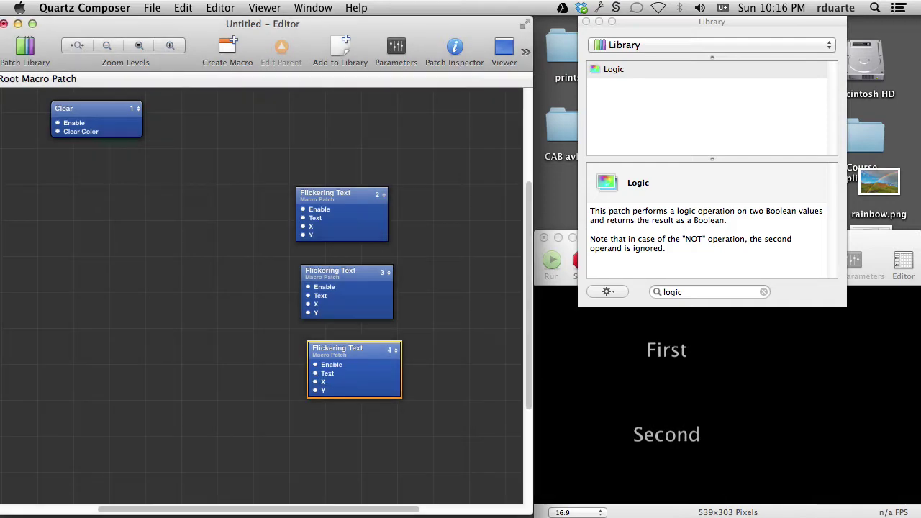
double_click(314, 382)
text(0.3)
key(Return)
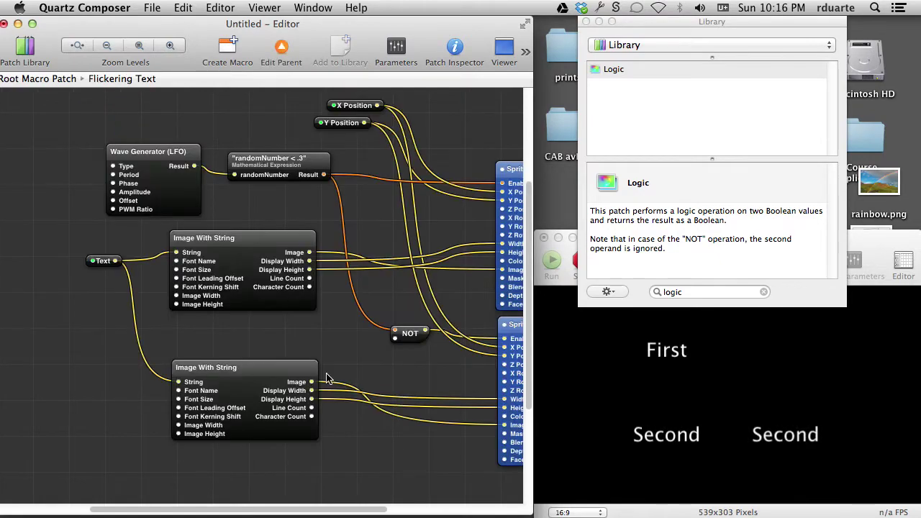
Change the fourth Flickering Text patch's text to 'Third'.
double_click(327, 378)
key(super+Up)
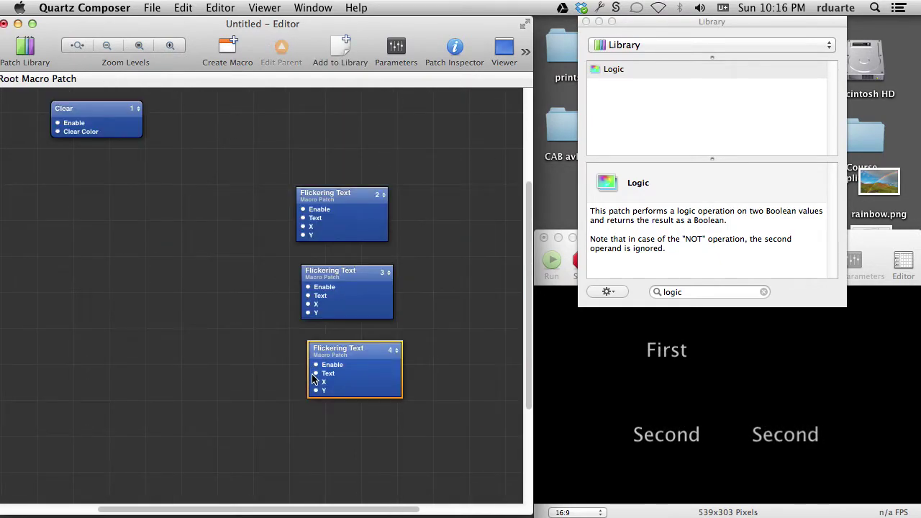
double_click(318, 377)
text(T)
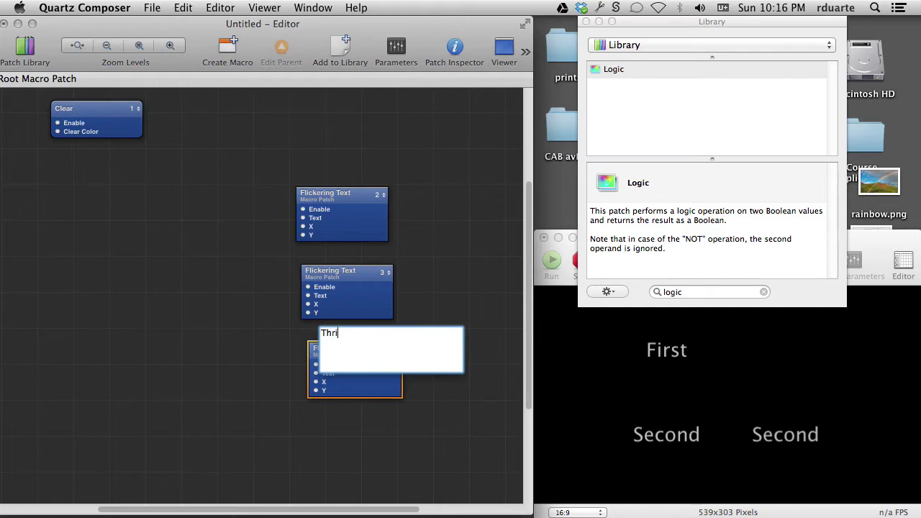
text(hird)
key(Return)
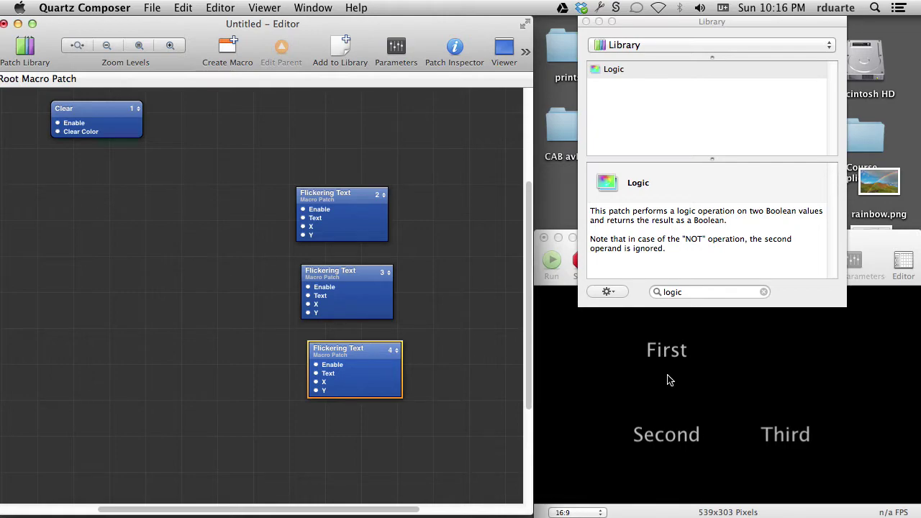
click(435, 227)
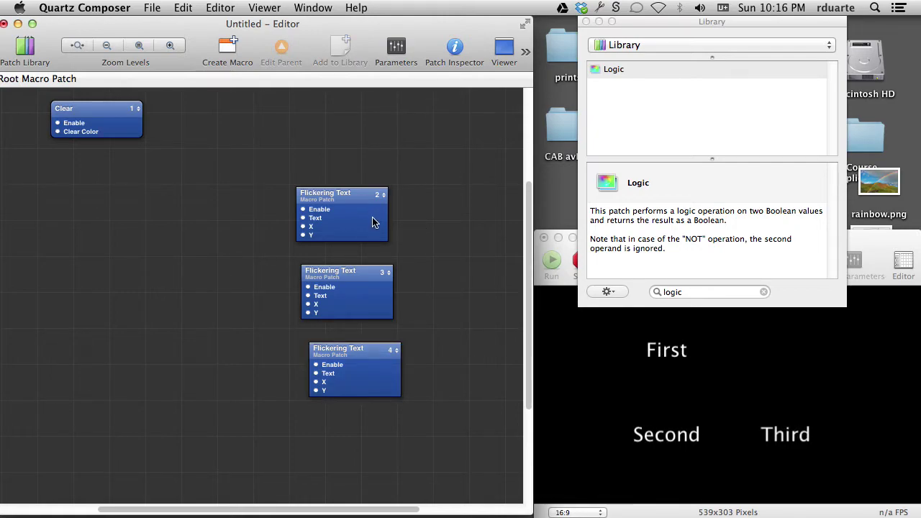
double_click(372, 222)
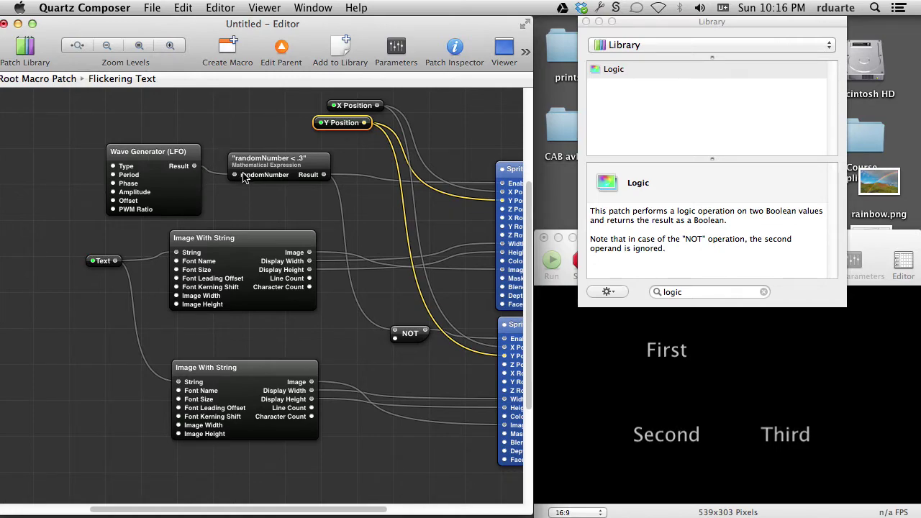
click(281, 49)
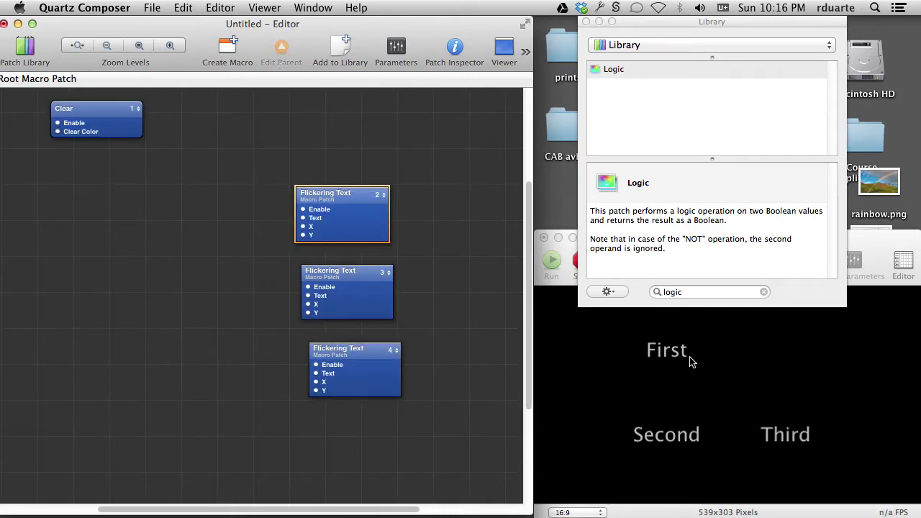
double_click(374, 216)
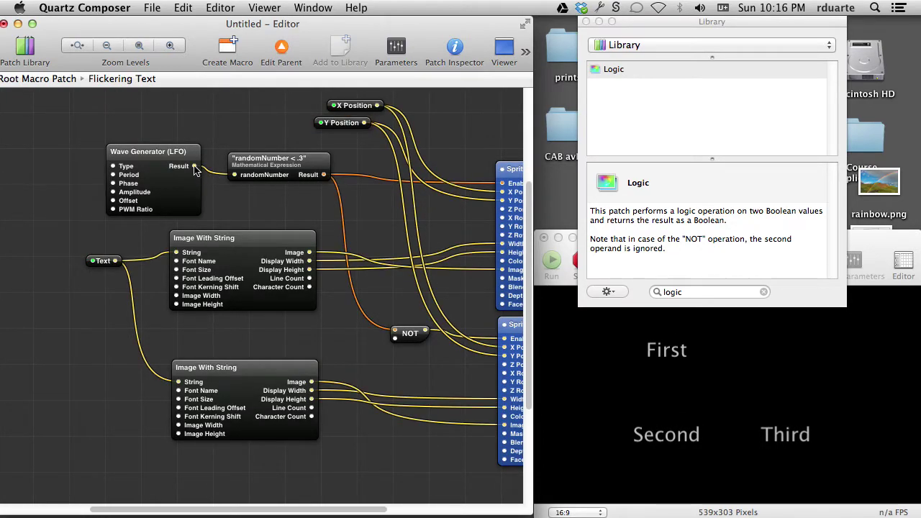
drag(177, 157, 146, 140)
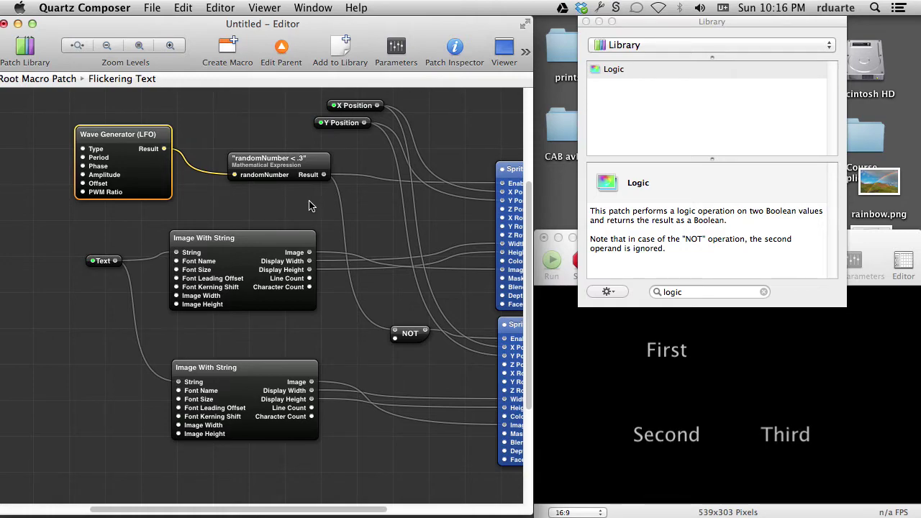
click(285, 63)
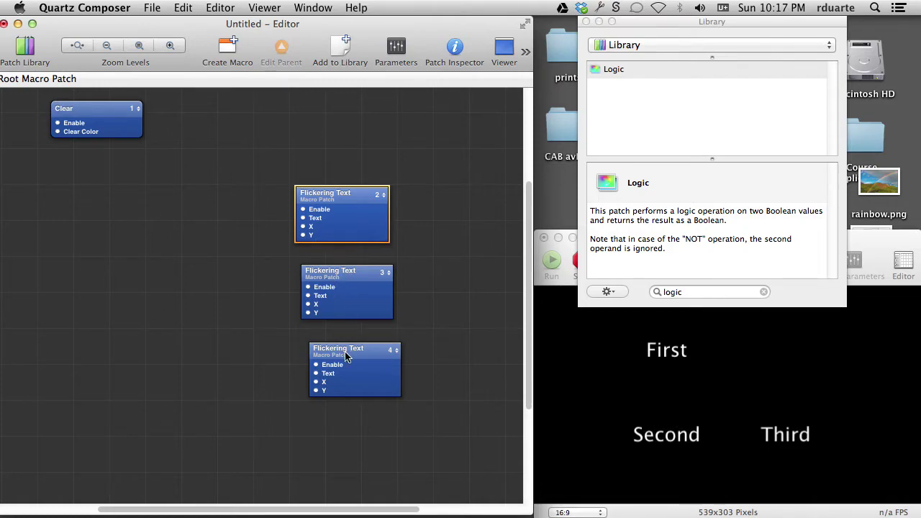
Marquee-select the three Flickering Text patches and delete them.
click(423, 322)
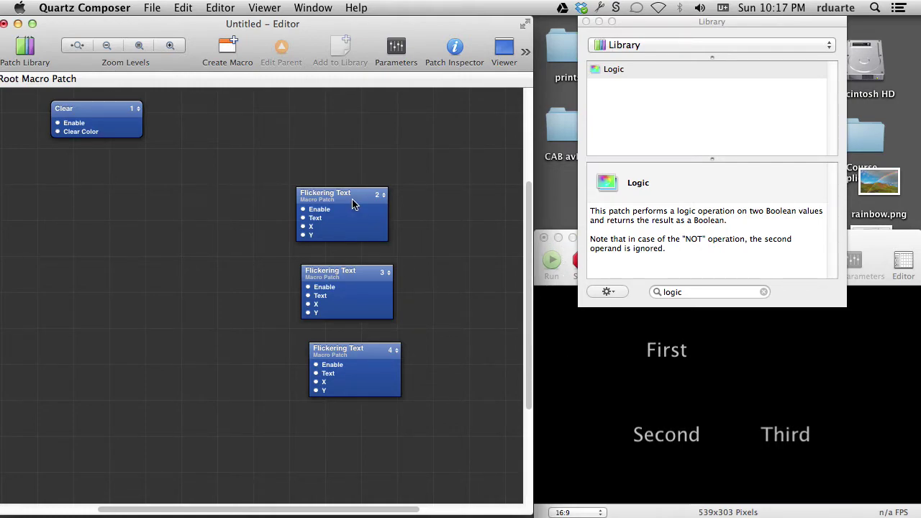
drag(352, 204, 360, 391)
key(Delete)
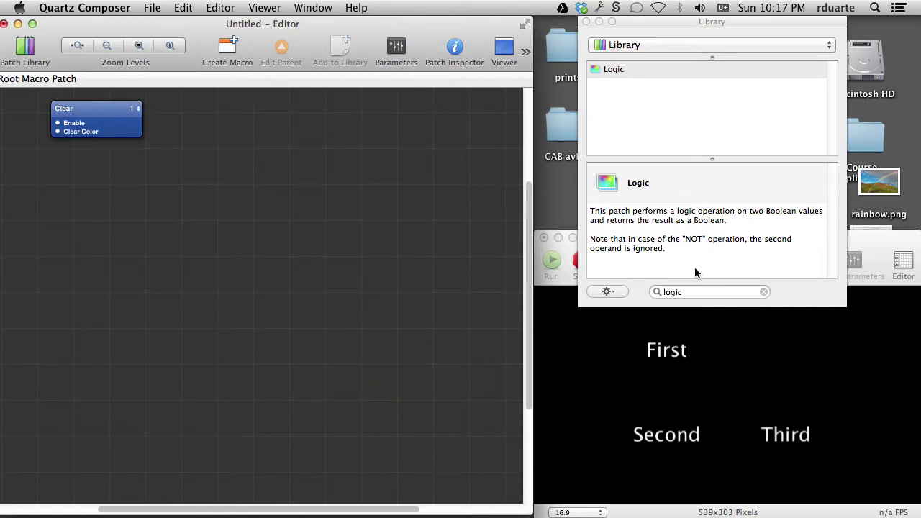
Add a Cube patch from the Library and move it up and right.
click(694, 291)
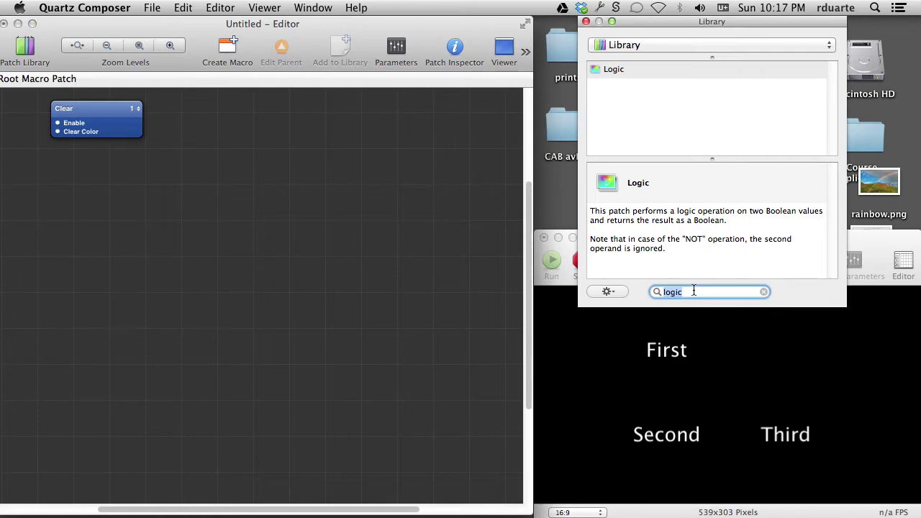
text(lighting)
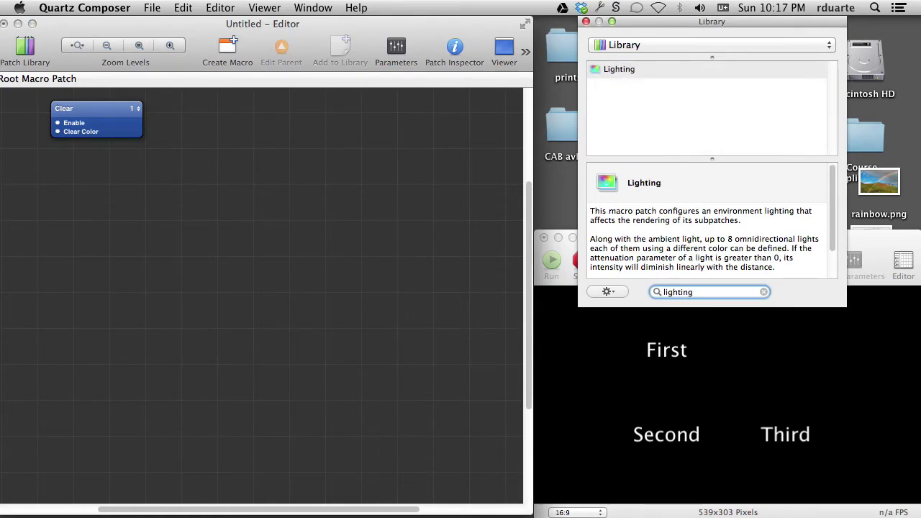
key(BackSpace)
key(BackSpace)
key(BackSpace)
key(BackSpace)
key(BackSpace)
key(BackSpace)
key(BackSpace)
key(BackSpace)
text(cube)
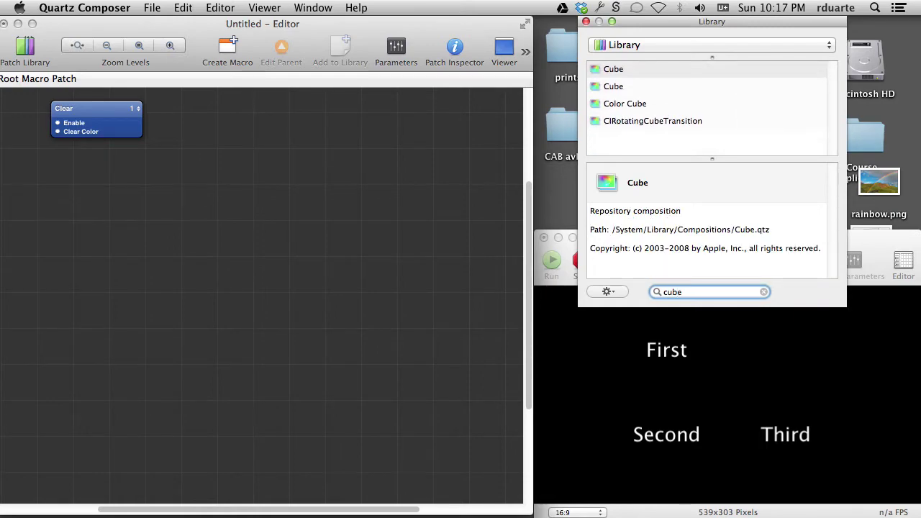
key(Down)
key(Return)
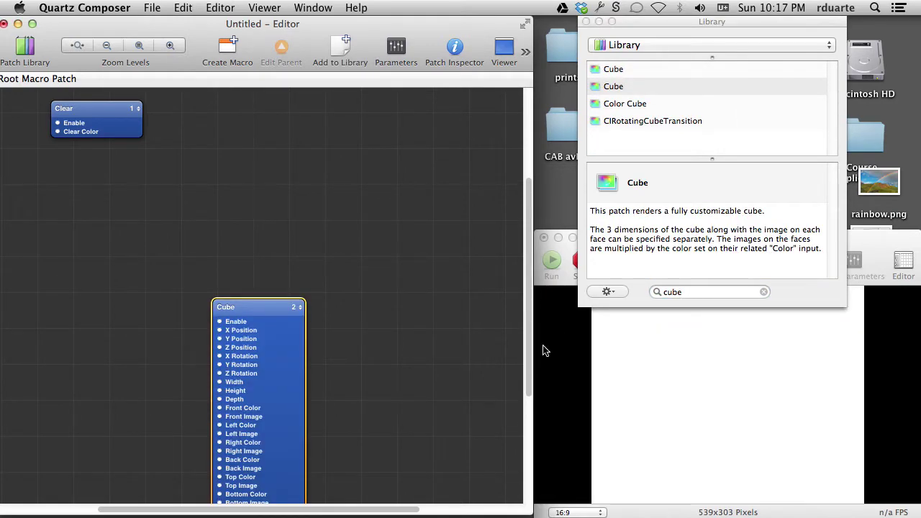
drag(241, 313, 285, 149)
Add an Integrator left of the Cube with its Value set to 10.
click(222, 204)
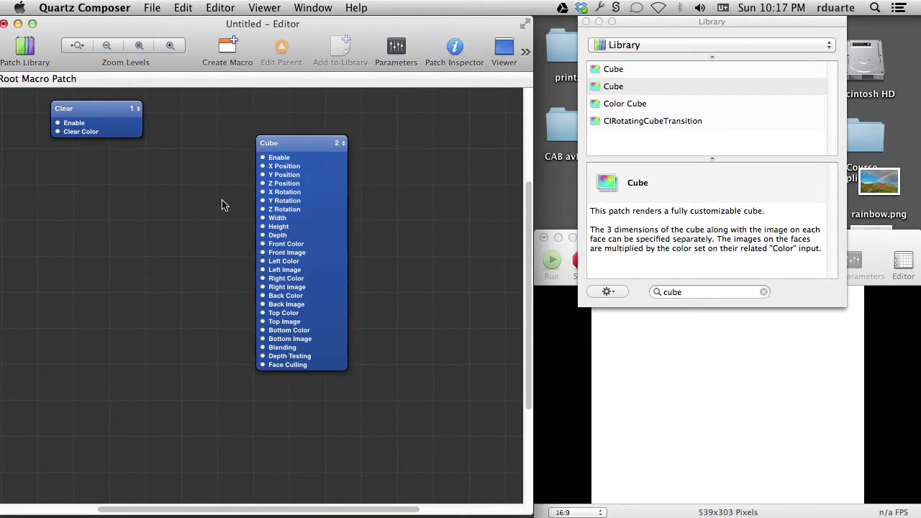
key(super+Return)
text(lntegrat)
key(Return)
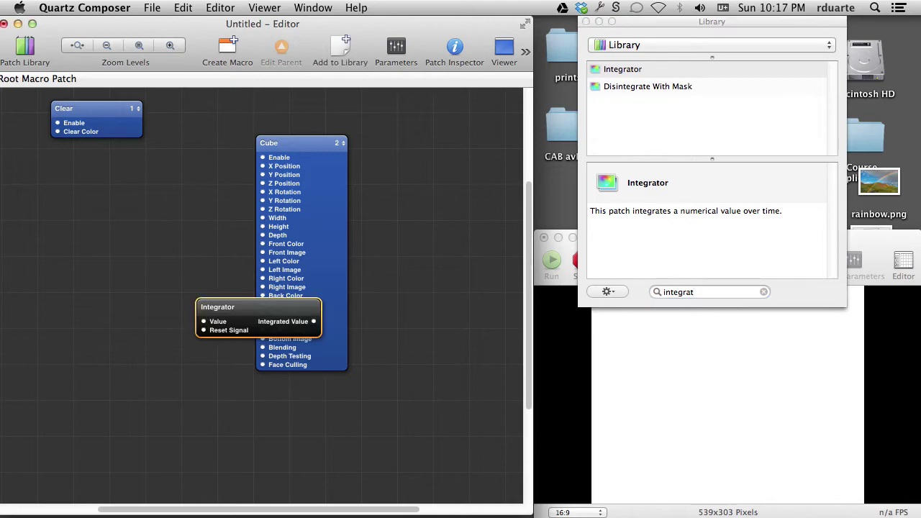
drag(265, 320, 201, 259)
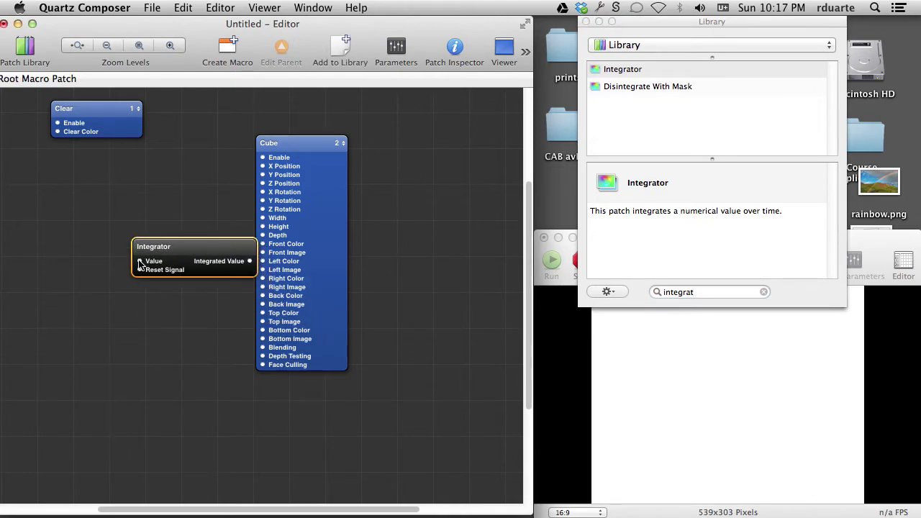
double_click(139, 262)
text(10)
key(Return)
drag(171, 247, 146, 230)
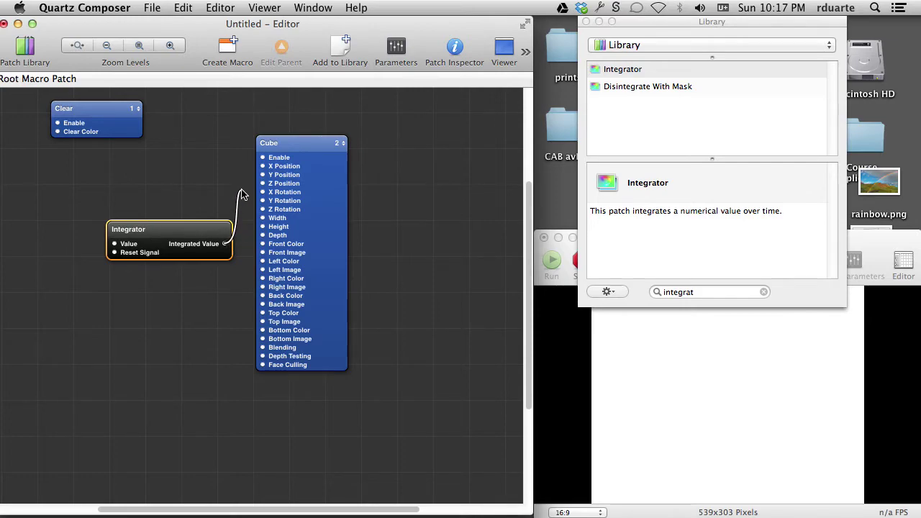
Wire Integrated Value to the Cube's rotation, resetting an accidental X Position link to 0.
drag(242, 194, 259, 168)
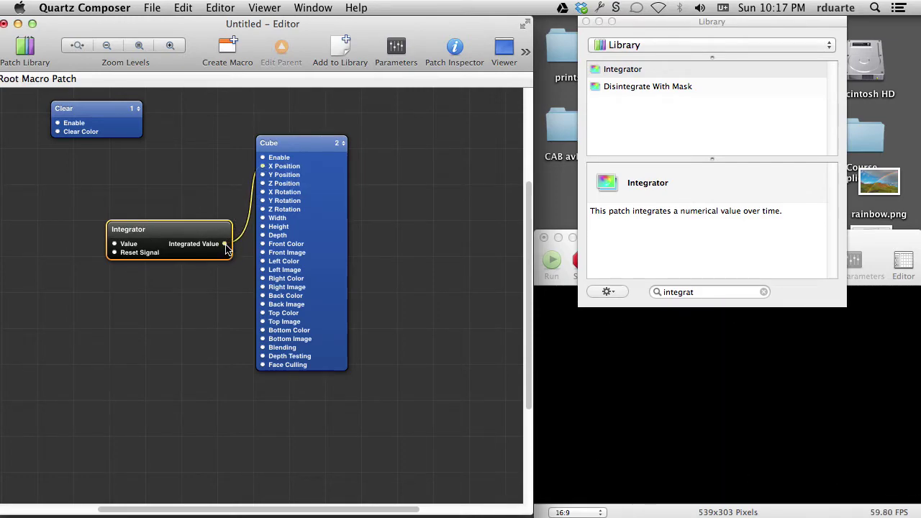
drag(262, 168, 260, 174)
double_click(263, 167)
text(0)
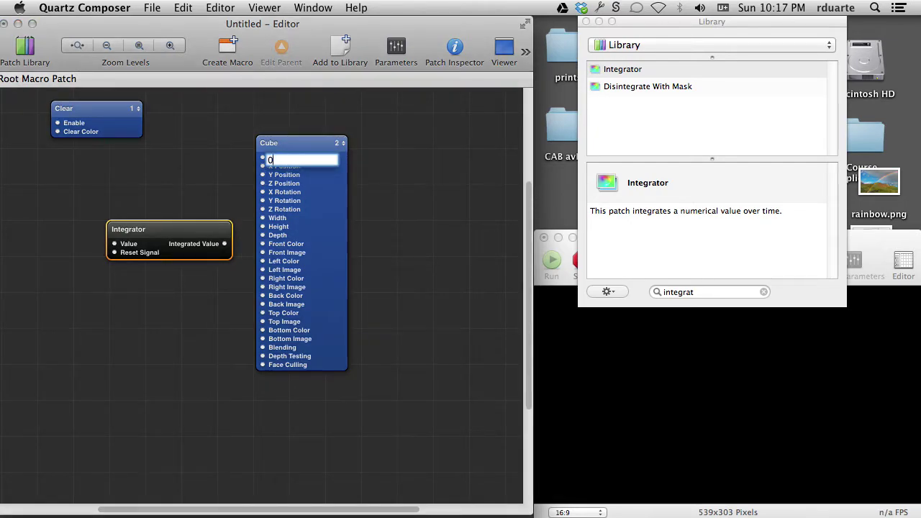
key(Return)
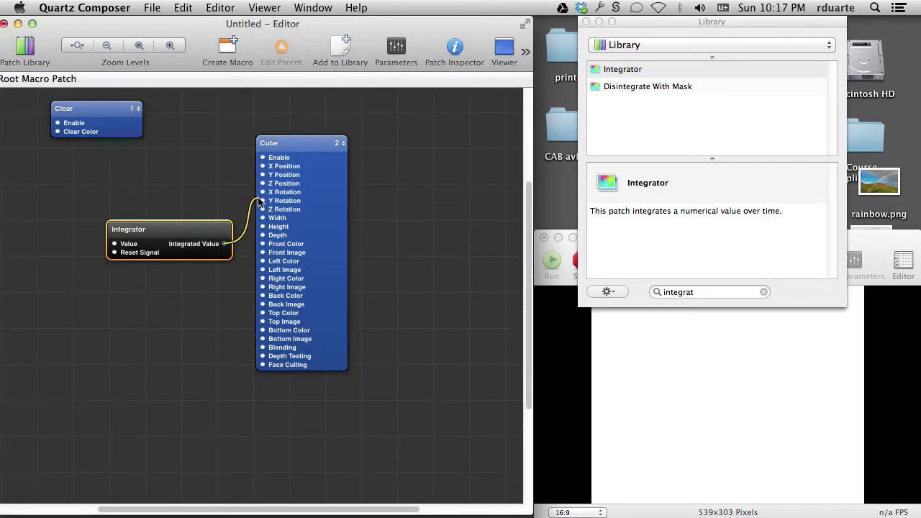
drag(259, 203, 262, 211)
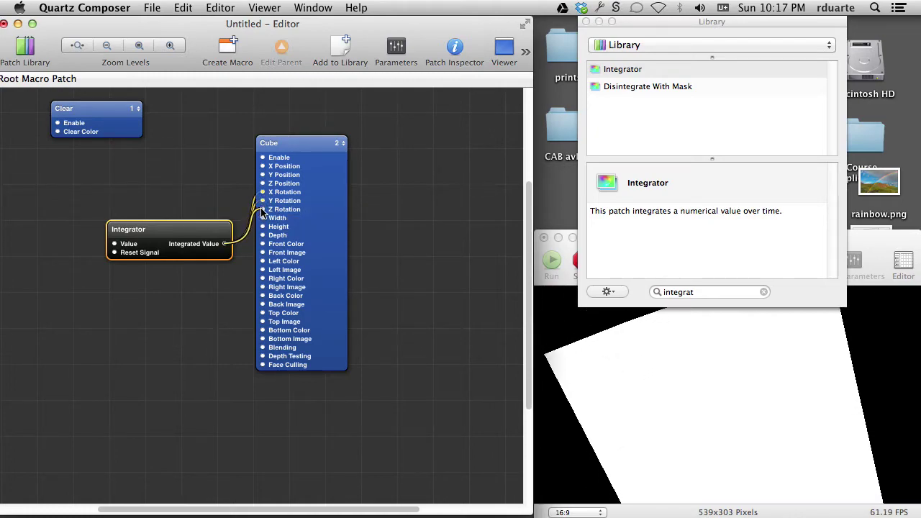
drag(144, 229, 107, 203)
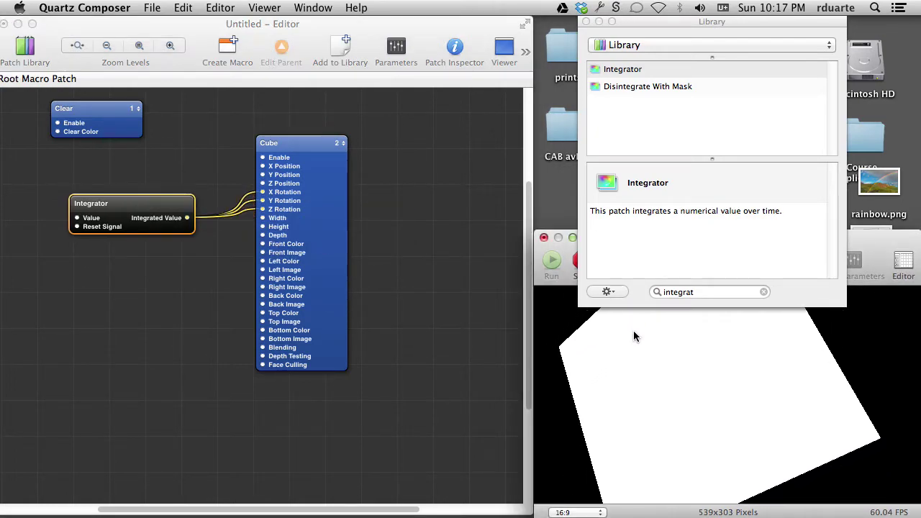
Close the Library, raise the Viewer, and remove the Integrator and Cube patches.
click(586, 22)
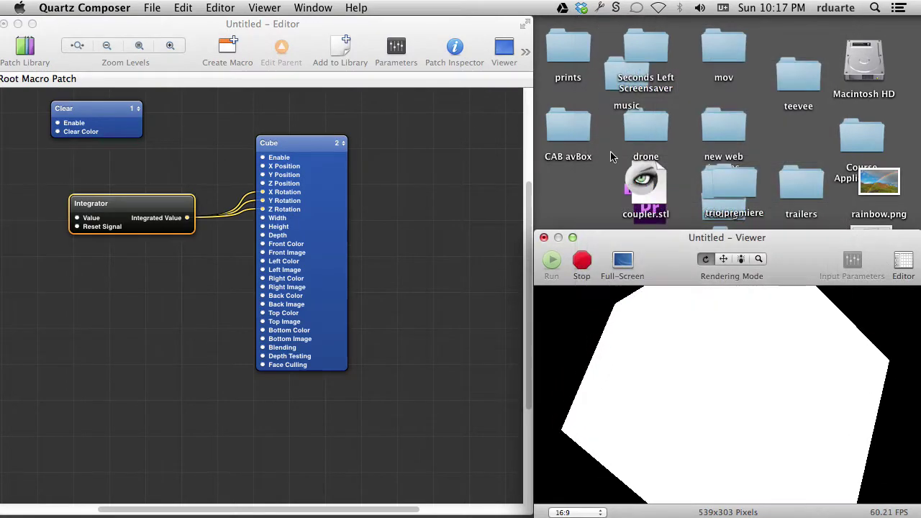
drag(652, 240, 646, 154)
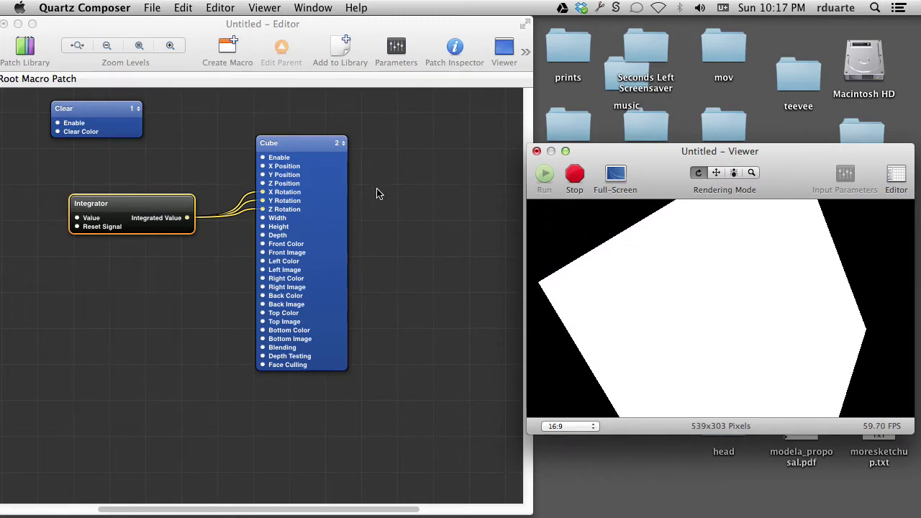
click(165, 154)
drag(154, 170, 256, 250)
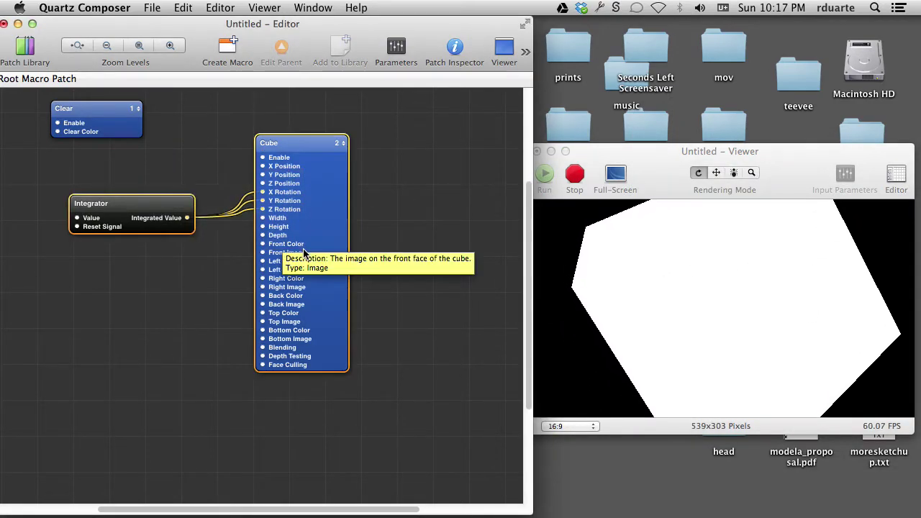
key(BackSpace)
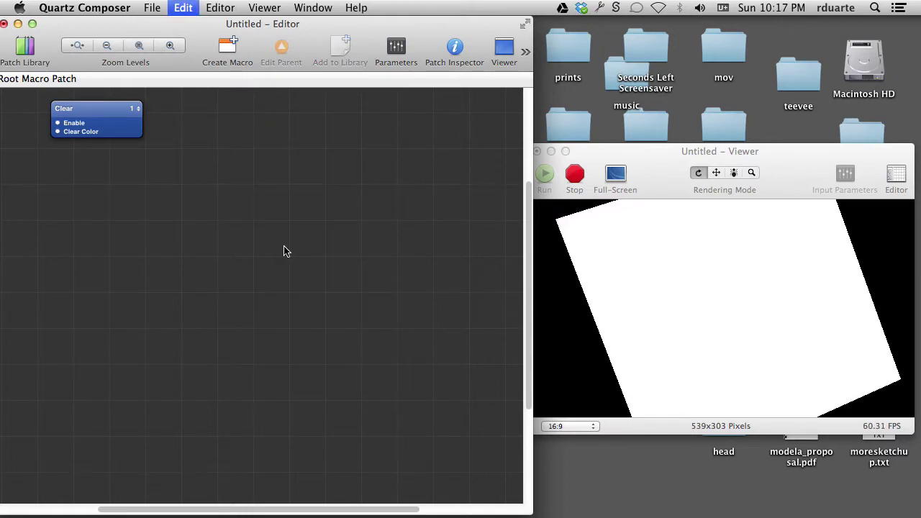
Add a Lighting patch and paste the Integrator and Cube inside it.
key(super+Return)
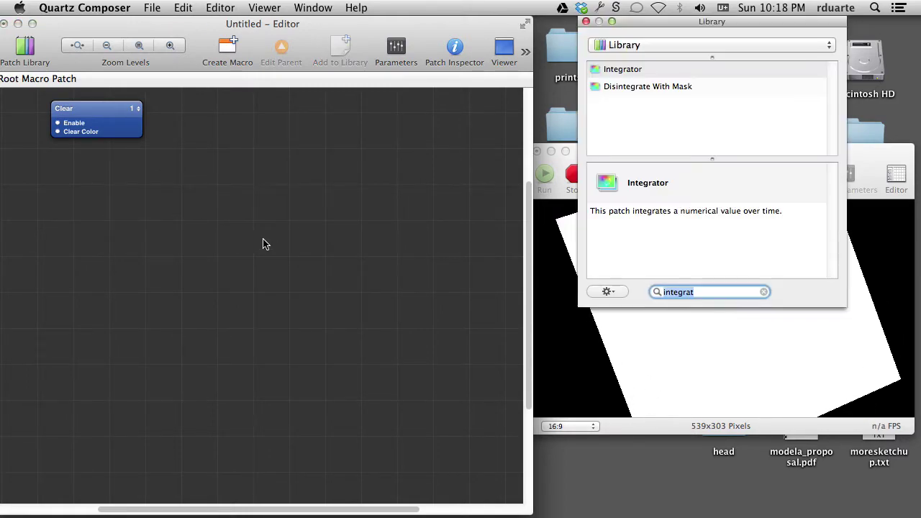
text(lighting)
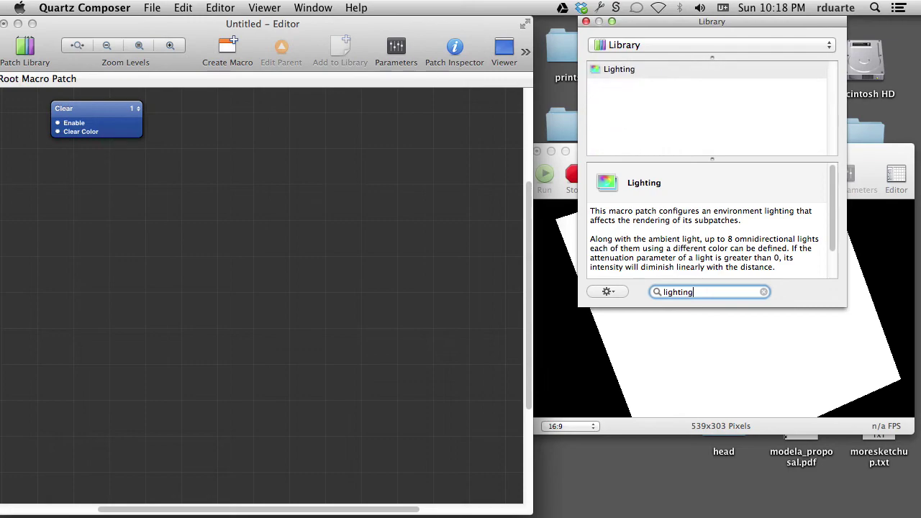
key(Return)
drag(285, 309, 283, 248)
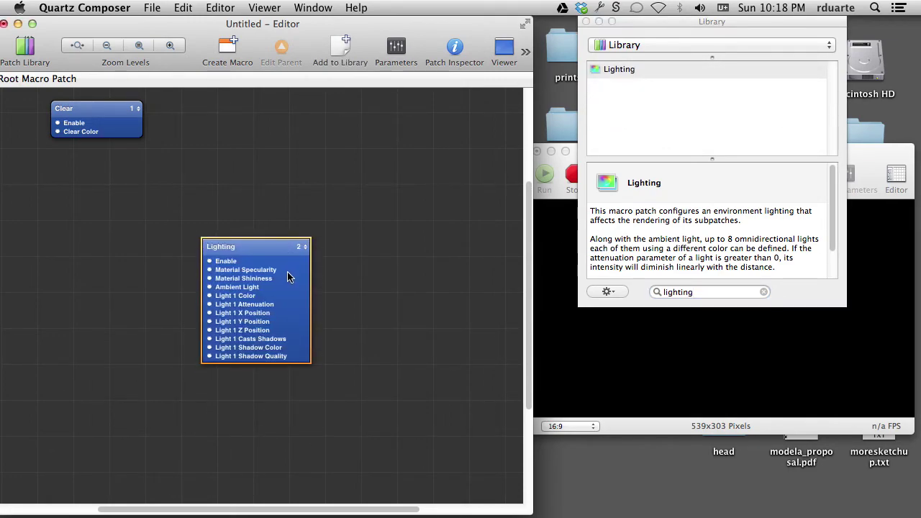
double_click(288, 277)
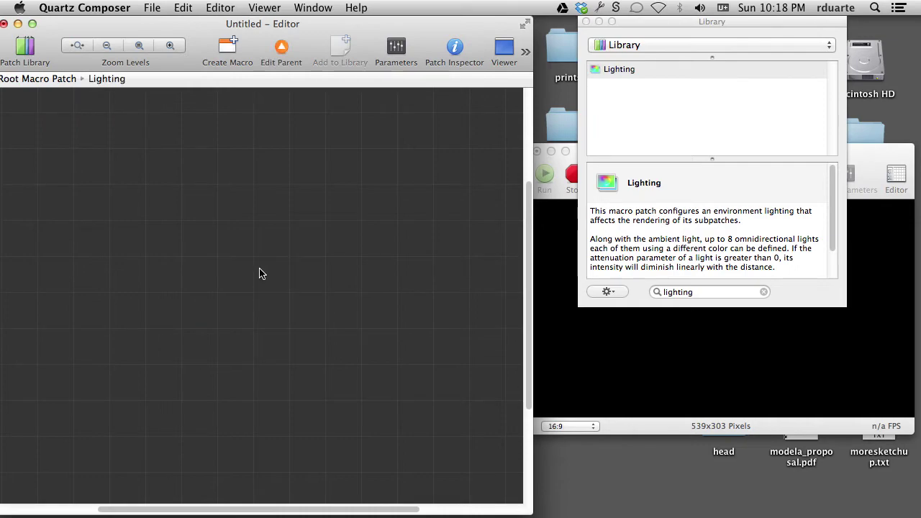
key(super+v)
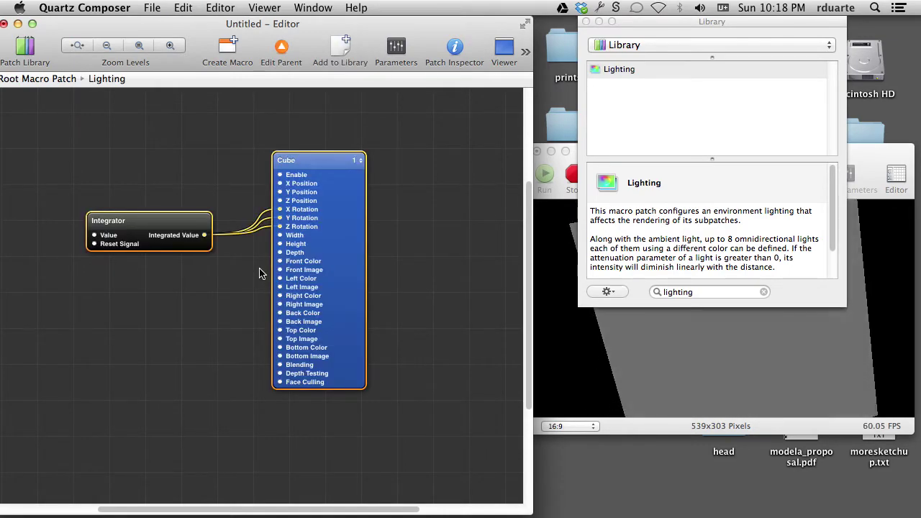
Close the patch library and go back up to the Root Macro Patch.
click(547, 262)
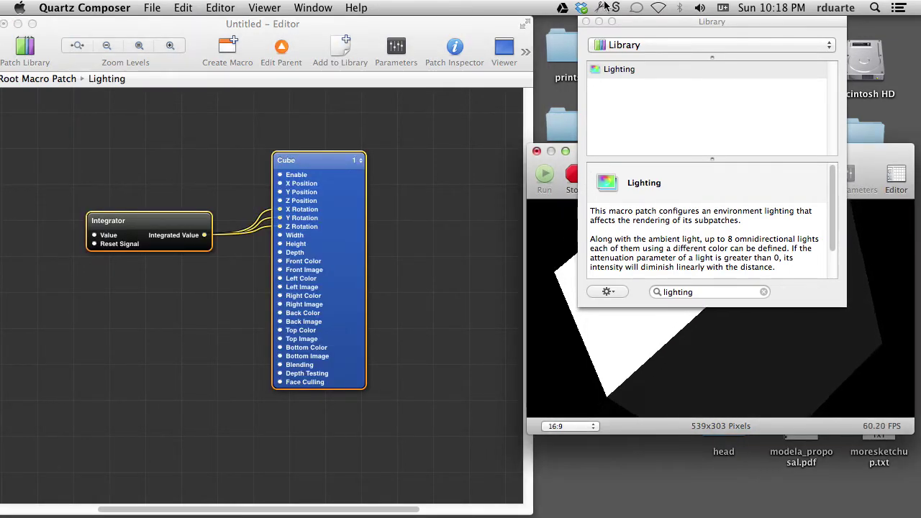
click(586, 22)
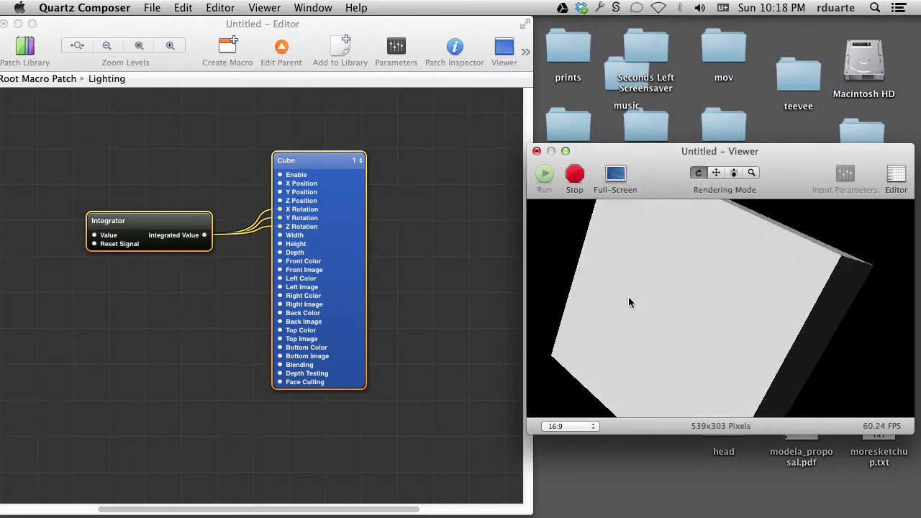
click(456, 186)
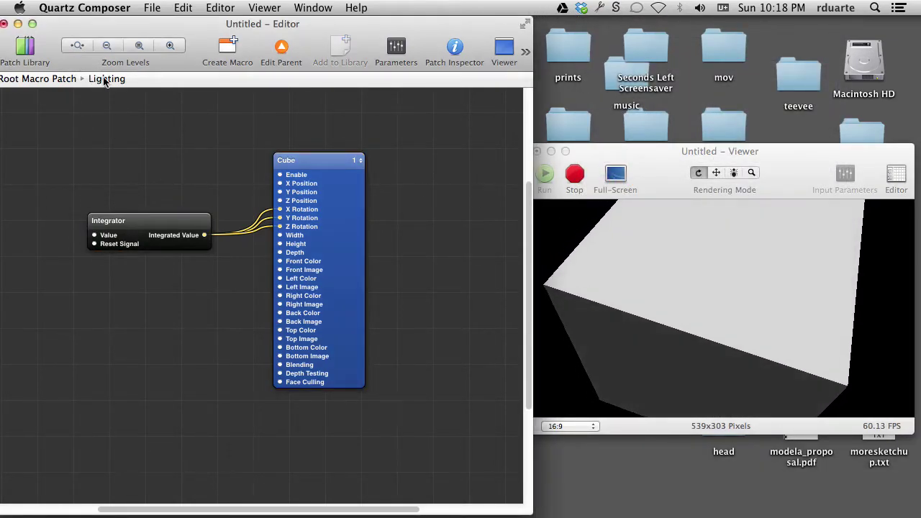
click(263, 56)
Make the Lighting patch's Light 1 colour pale yellow.
click(238, 291)
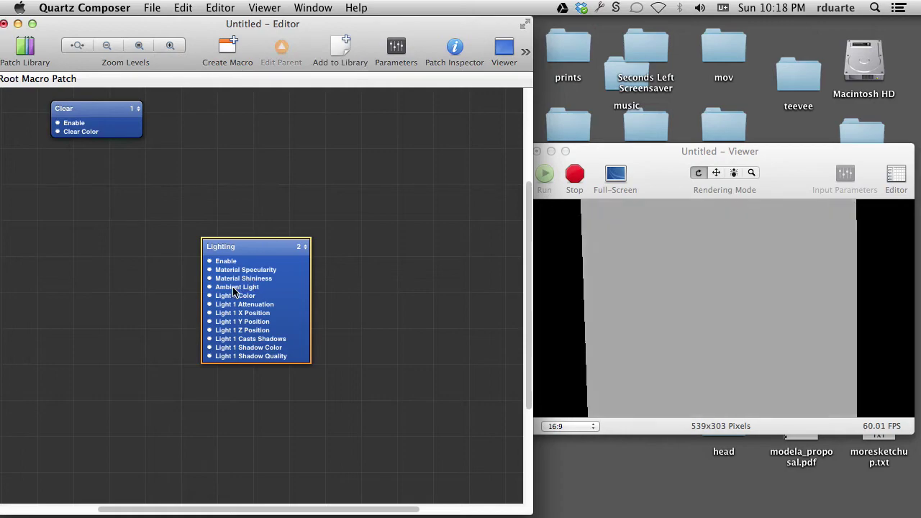
click(395, 49)
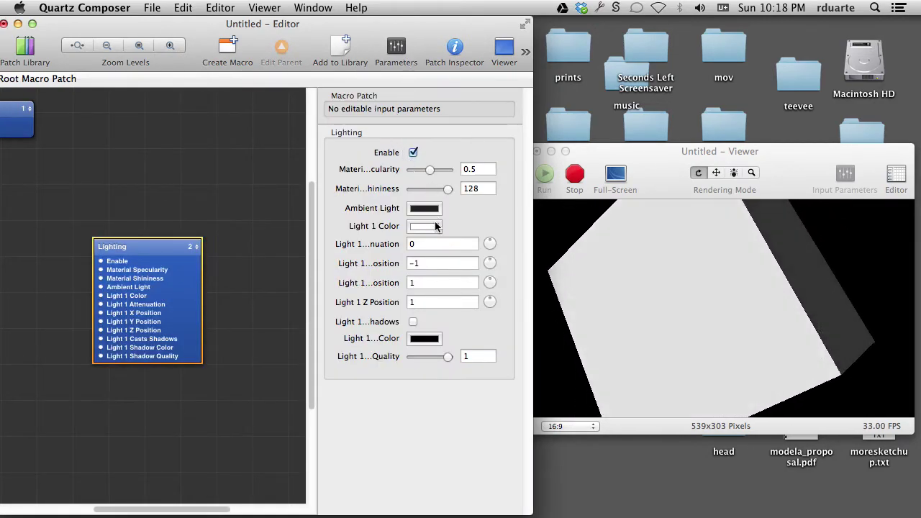
click(432, 228)
click(281, 269)
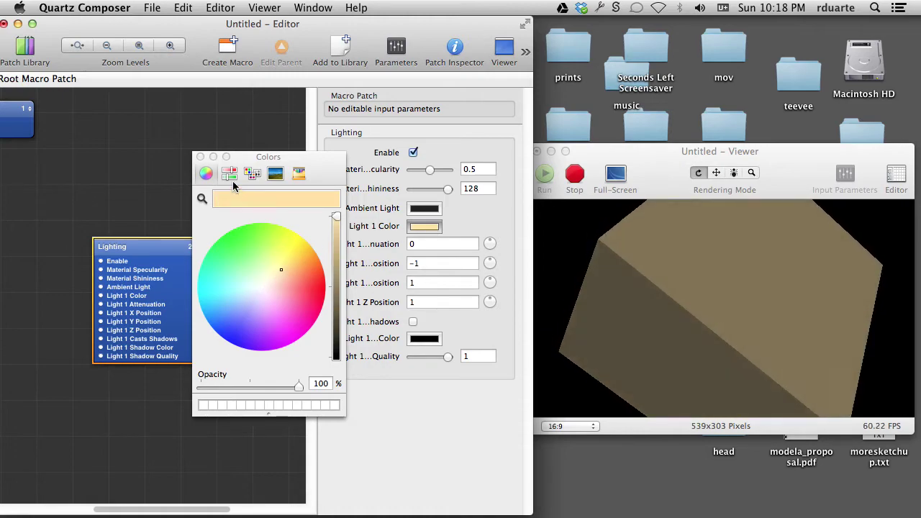
click(200, 156)
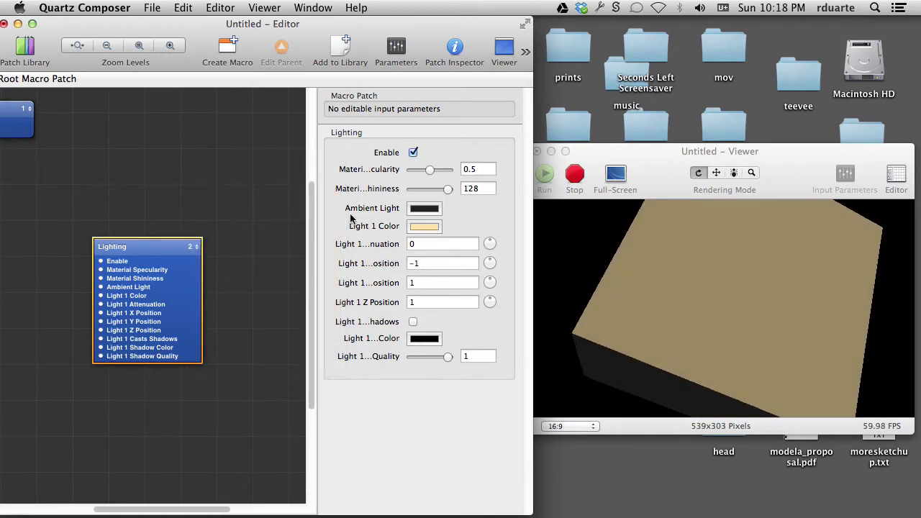
Lower shininess to about 39.68, raise specularity, and toggle lighting to compare.
click(414, 322)
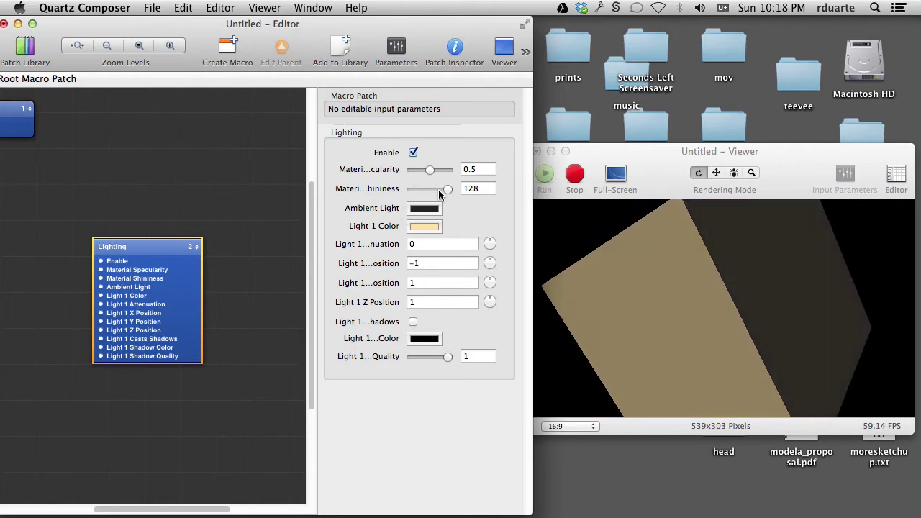
mouse_move(447, 189)
mouse_down()
mouse_move(423, 188)
mouse_move(450, 170)
mouse_move(426, 167)
mouse_move(446, 169)
mouse_up()
click(430, 168)
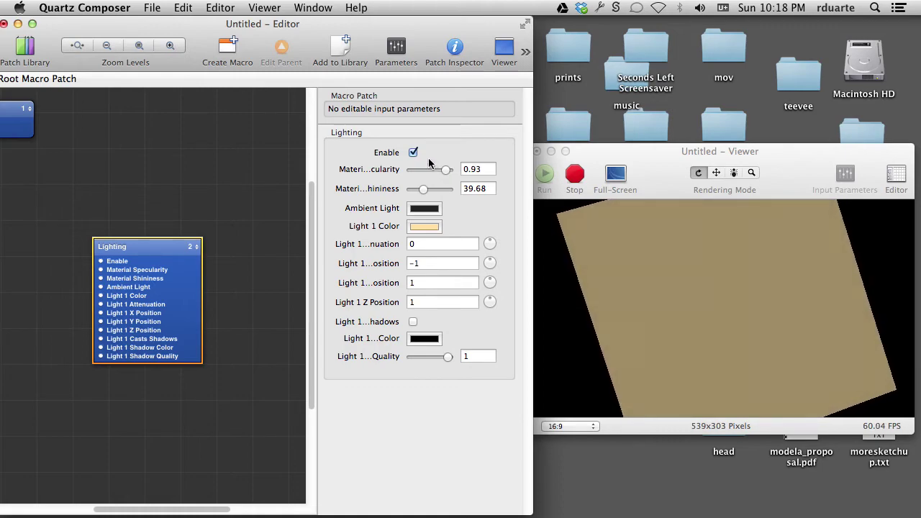
click(413, 152)
click(414, 153)
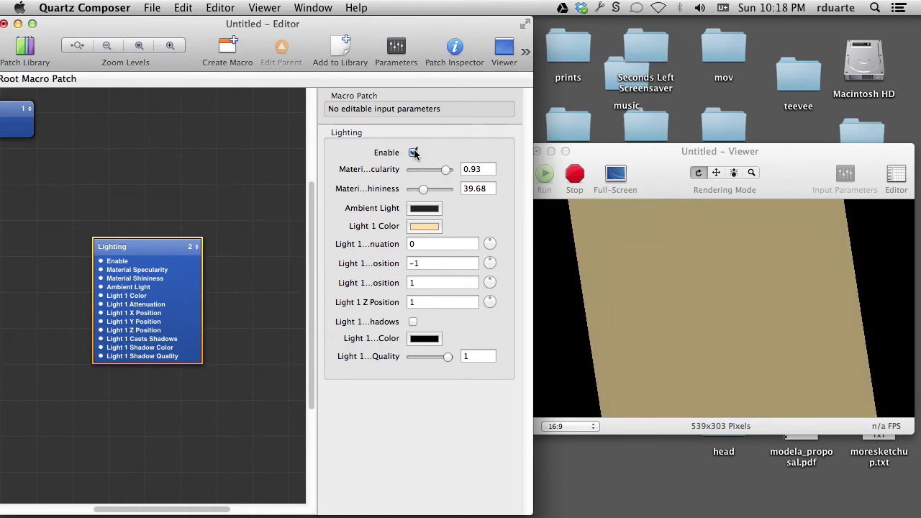
Set the ambient light to mid-grey and raise Light 1 Y Position to 1.742.
click(424, 209)
click(338, 254)
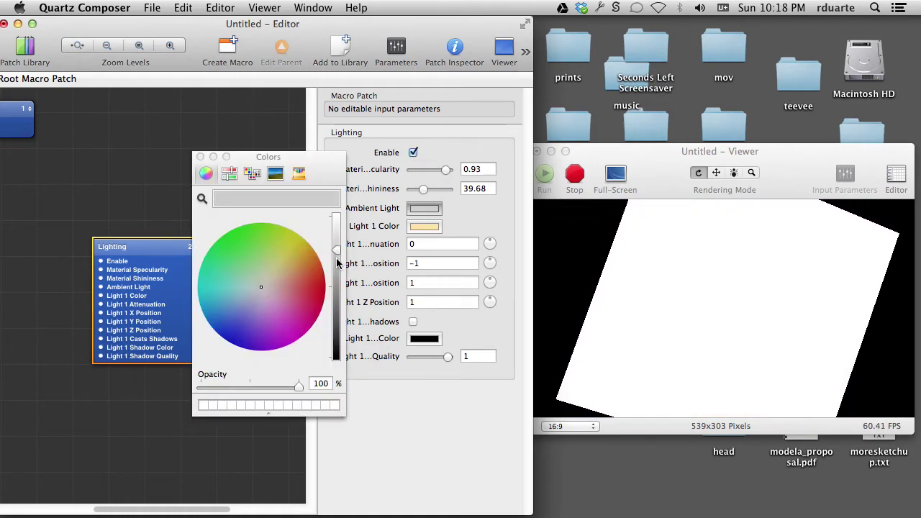
drag(337, 263, 336, 302)
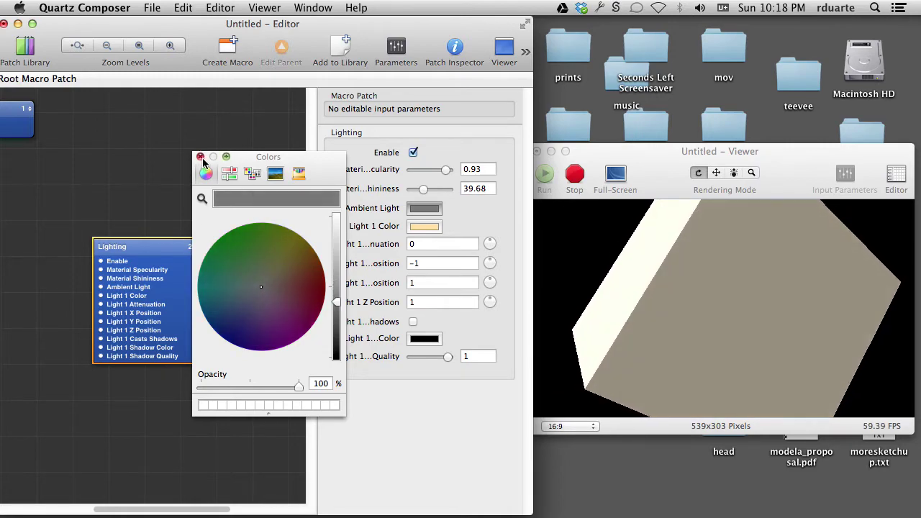
click(201, 157)
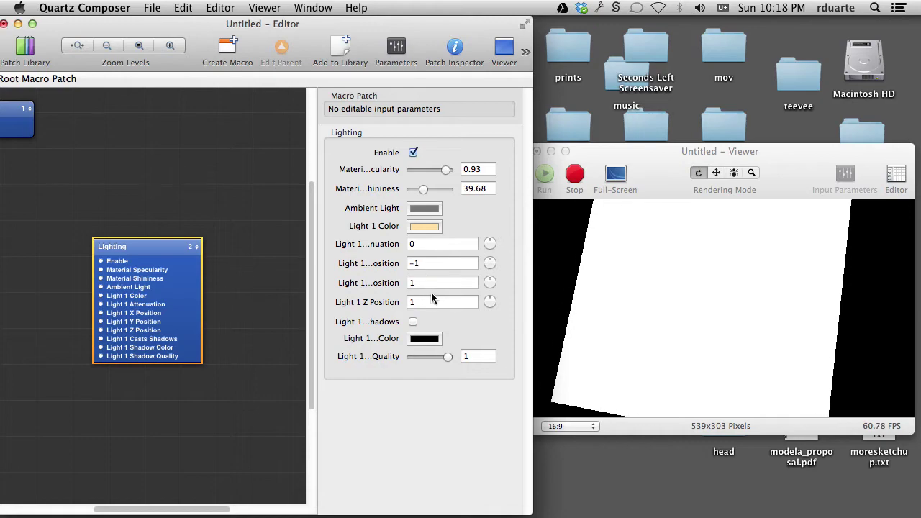
mouse_move(489, 282)
mouse_down()
mouse_move(497, 279)
mouse_move(496, 294)
mouse_move(475, 283)
mouse_up()
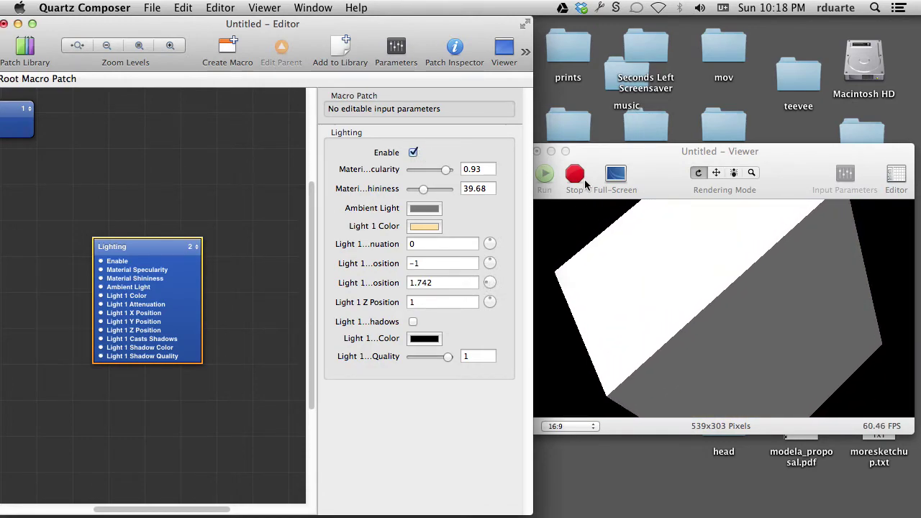
click(211, 220)
click(179, 254)
Delete the Lighting patch and add a Render in Image patch.
key(Delete)
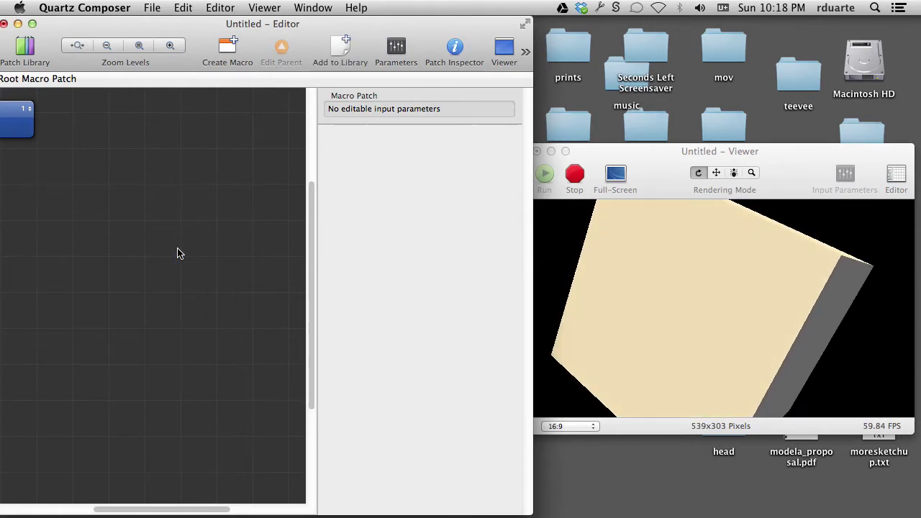
key(super+Return)
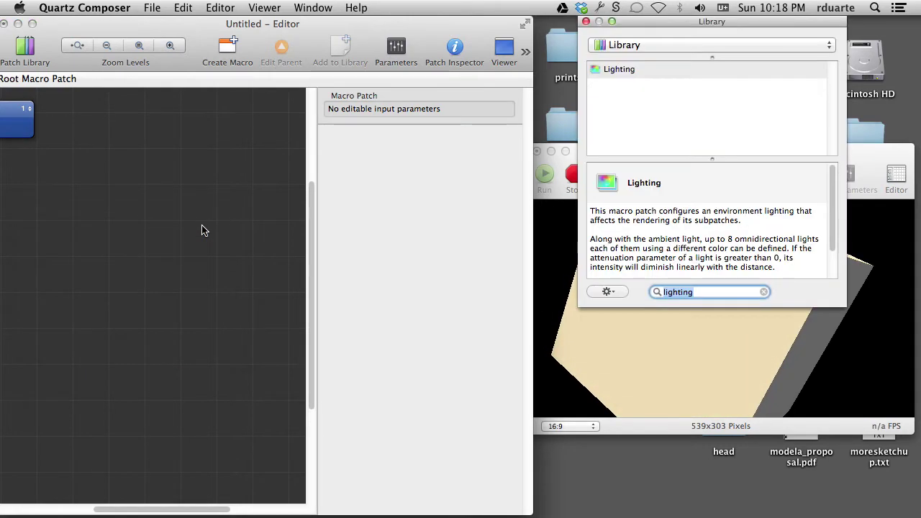
text(render )
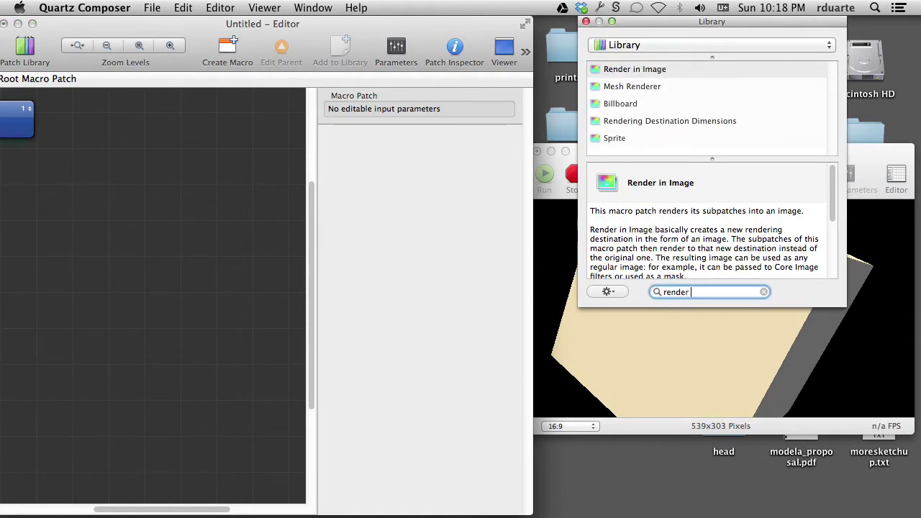
text(i)
key(Return)
drag(177, 321, 162, 230)
Add a Billboard beside Render in Image and set its Width to 2.
click(211, 261)
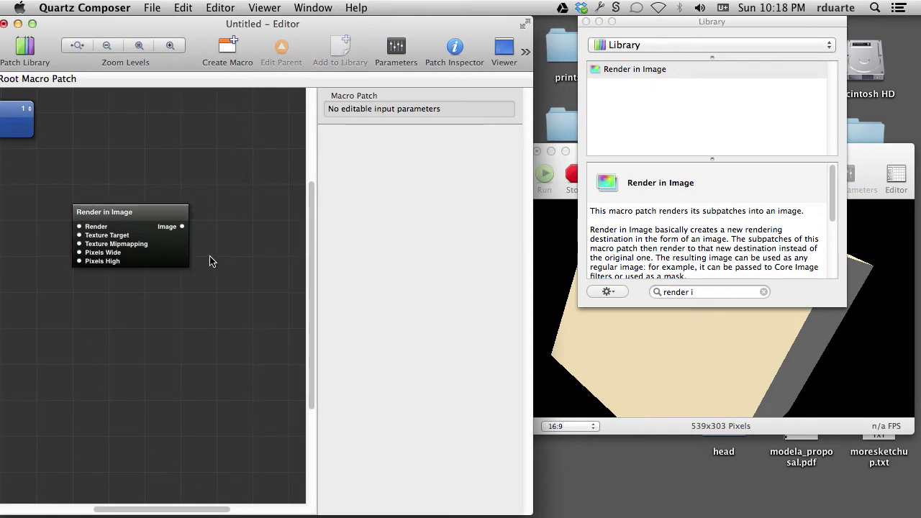
key(super+Return)
text(billb)
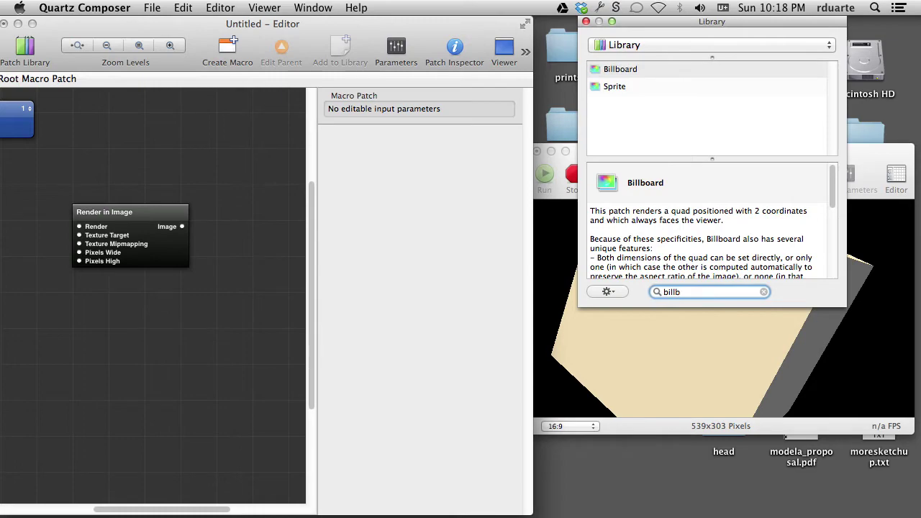
key(Return)
drag(151, 210, 113, 210)
drag(153, 316, 220, 195)
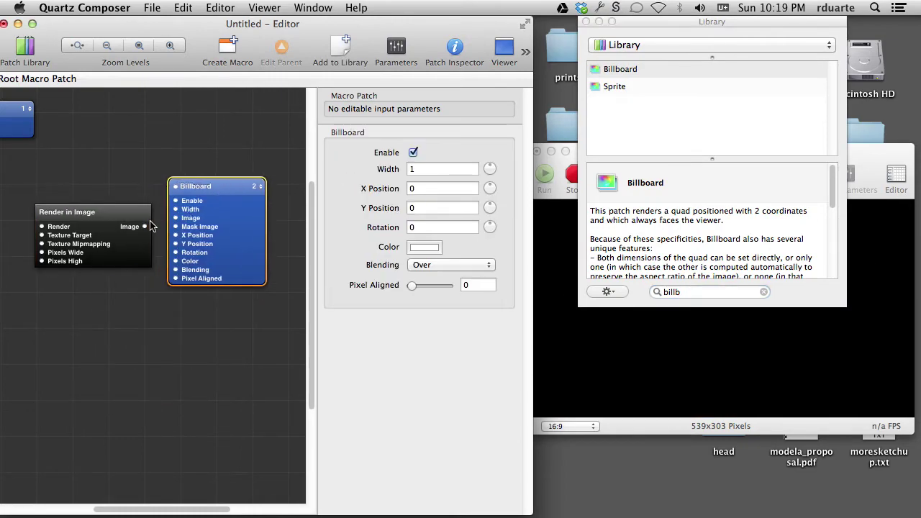
double_click(176, 210)
text(2)
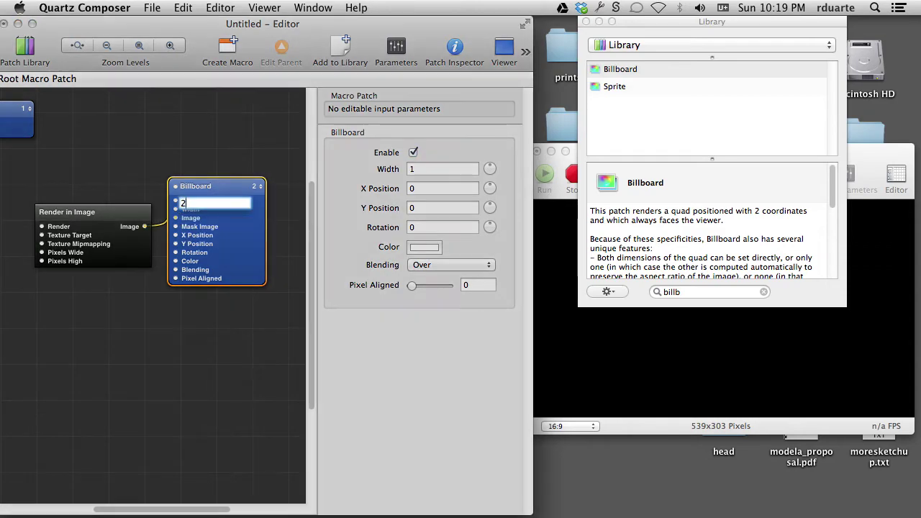
key(Return)
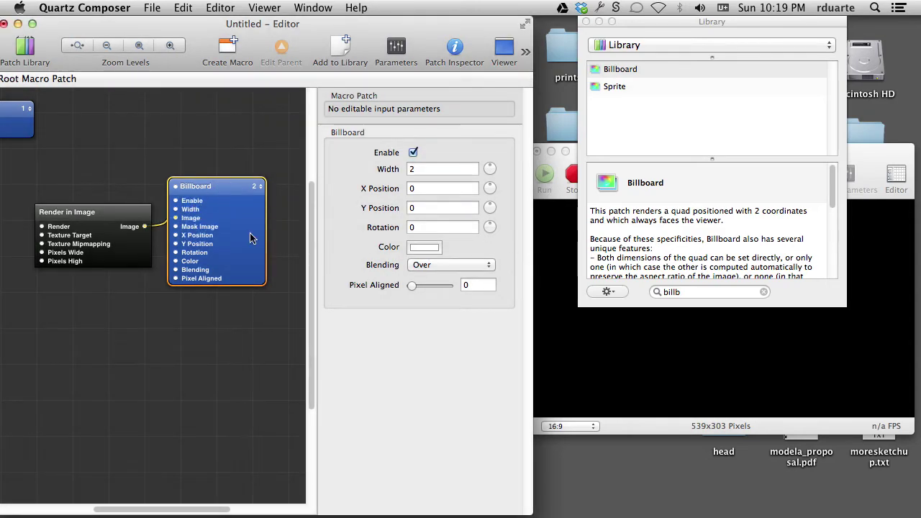
click(28, 175)
Inside the Render in Image macro, add a Clear patch at the upper left.
double_click(104, 234)
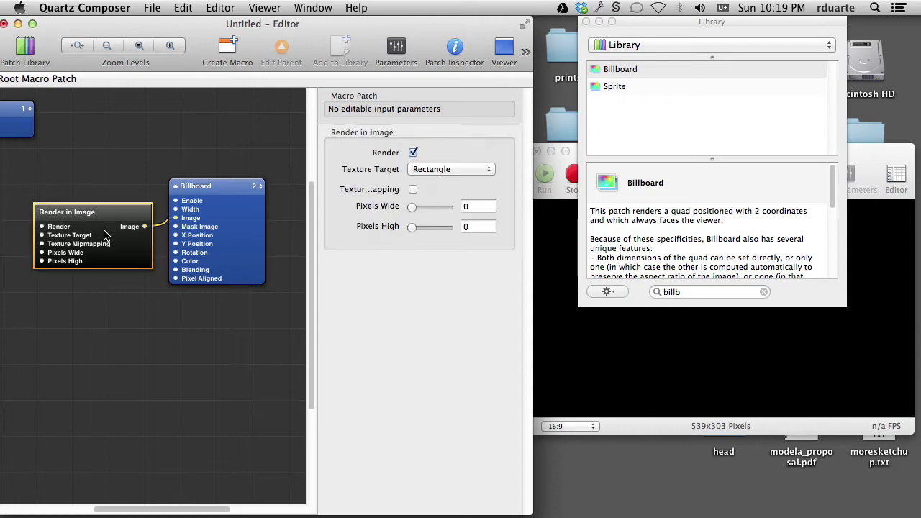
drag(193, 27, 263, 25)
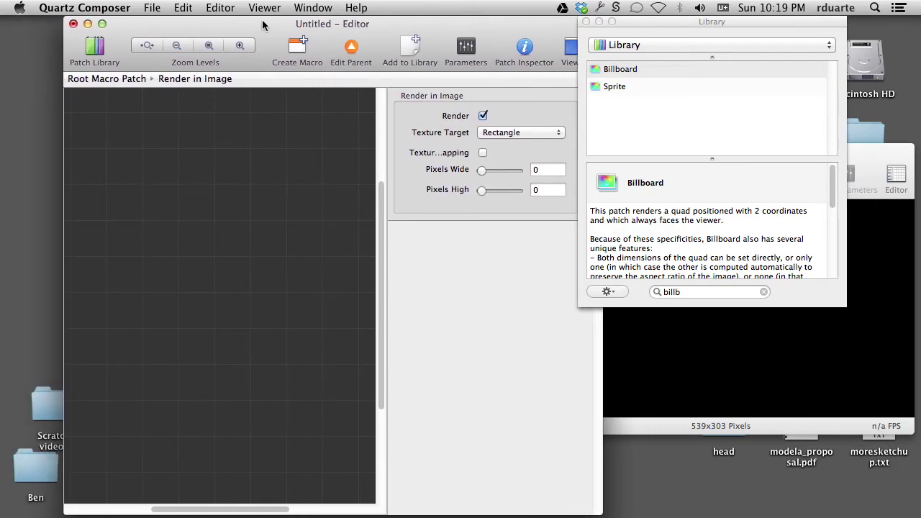
click(461, 45)
drag(460, 26, 405, 26)
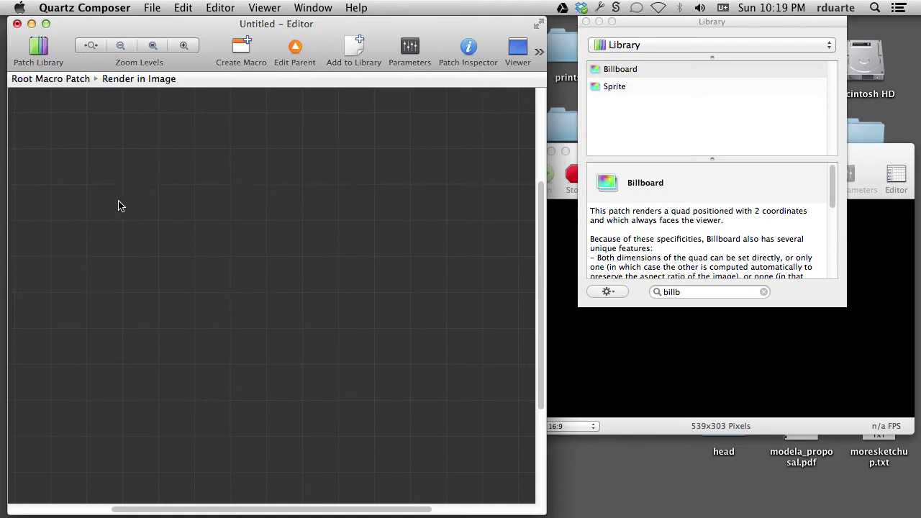
key(super+Return)
text(clear)
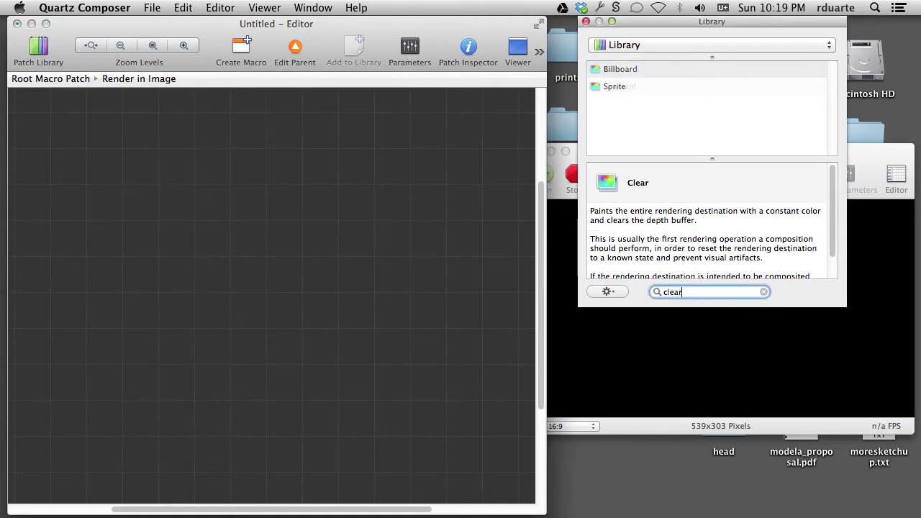
key(Return)
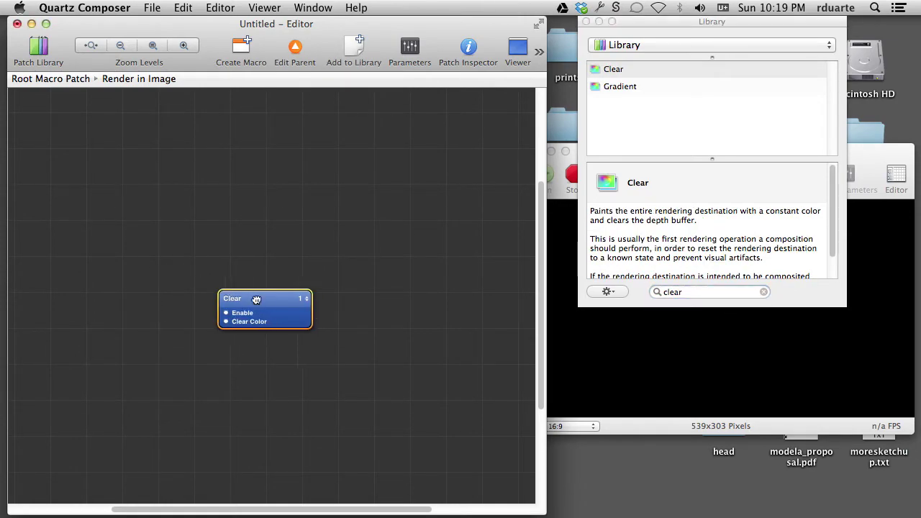
drag(257, 305, 169, 166)
Import rainbow.png from a Finder Desktop window into the macro as an image.
key(super+Tab)
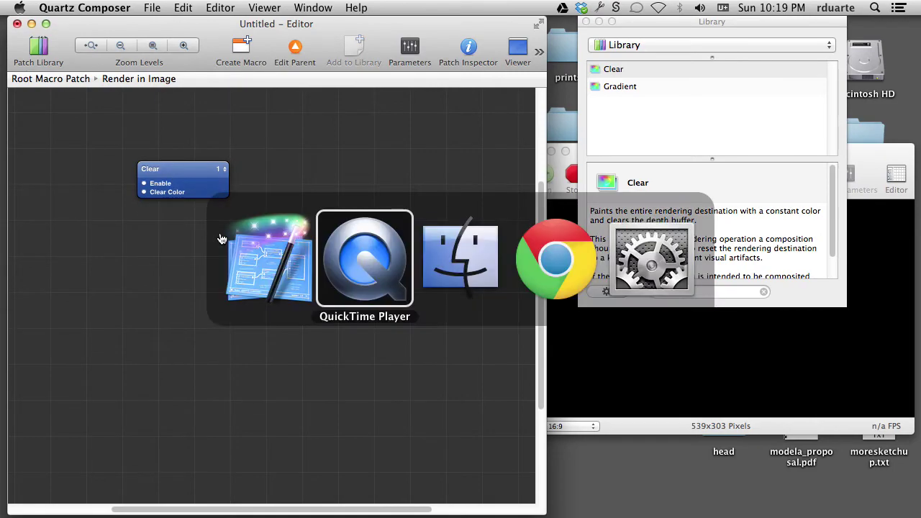
key(super+Tab)
key(super+n)
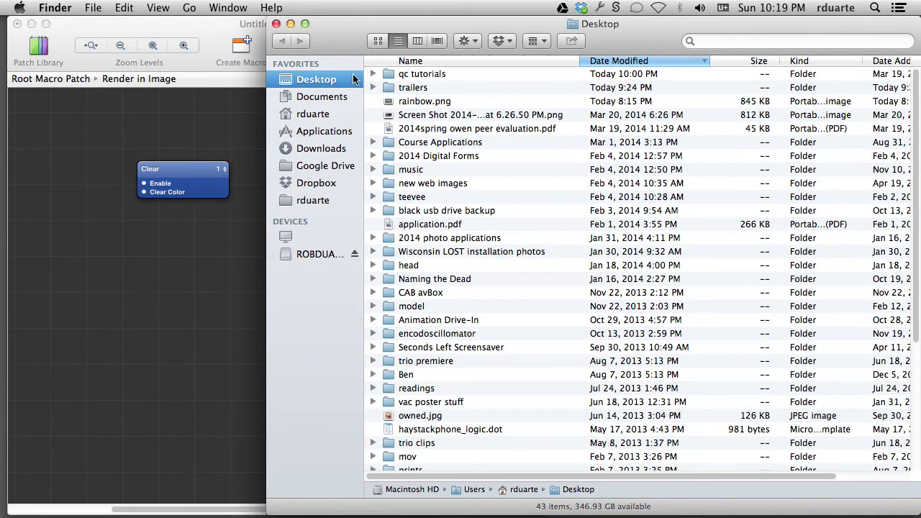
drag(410, 102, 210, 302)
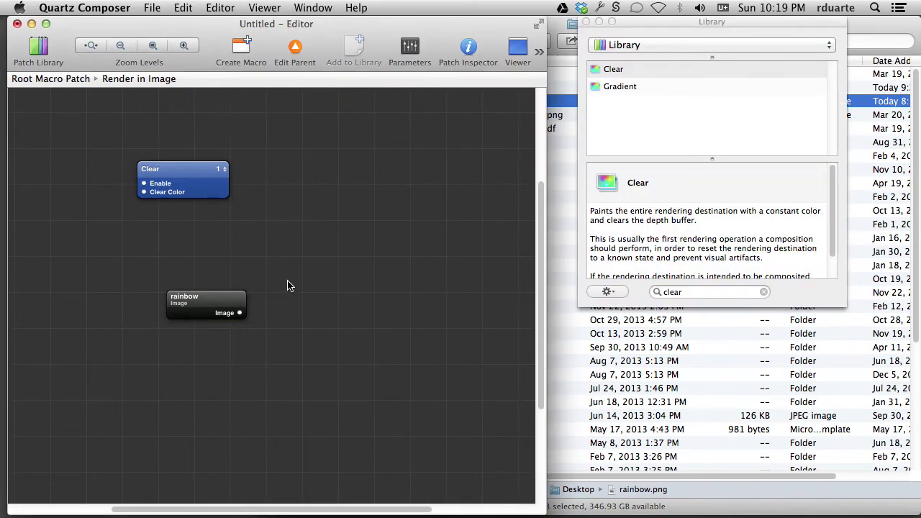
Add a Billboard and connect the rainbow image to its Image input.
text(billbo)
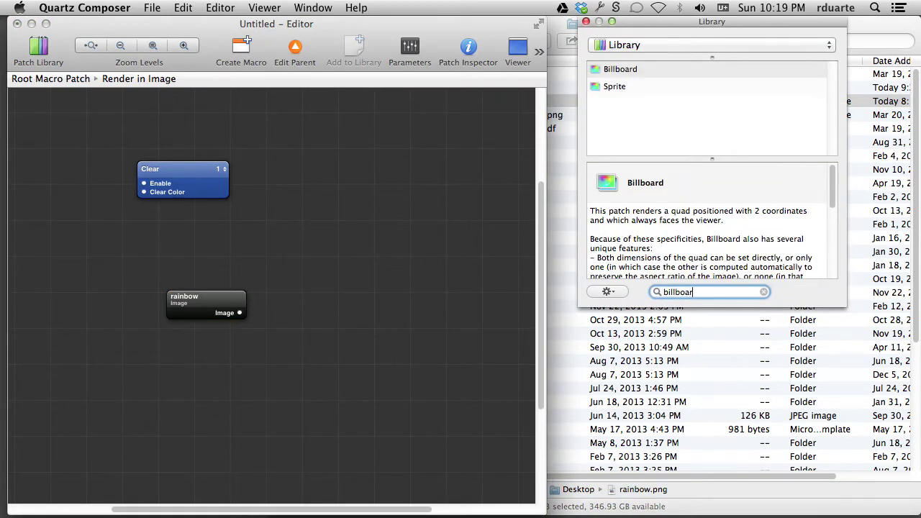
key(Return)
drag(287, 309, 359, 240)
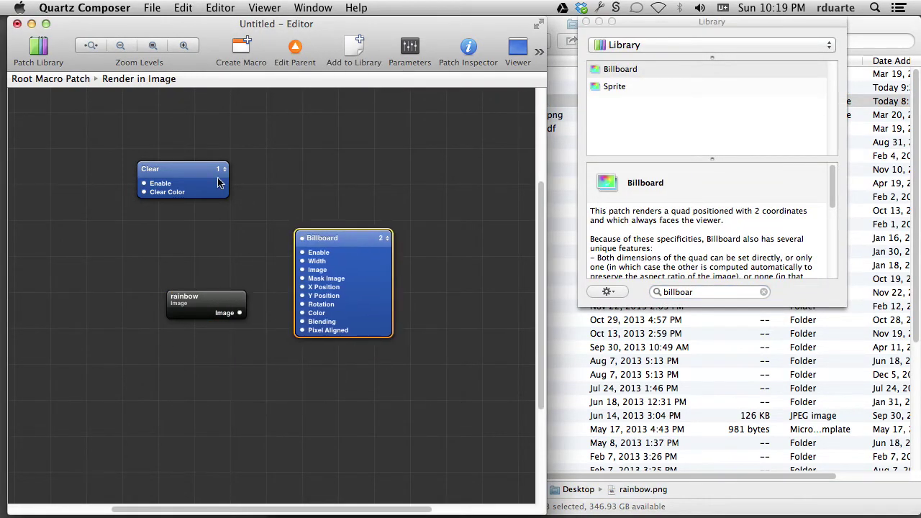
click(182, 173)
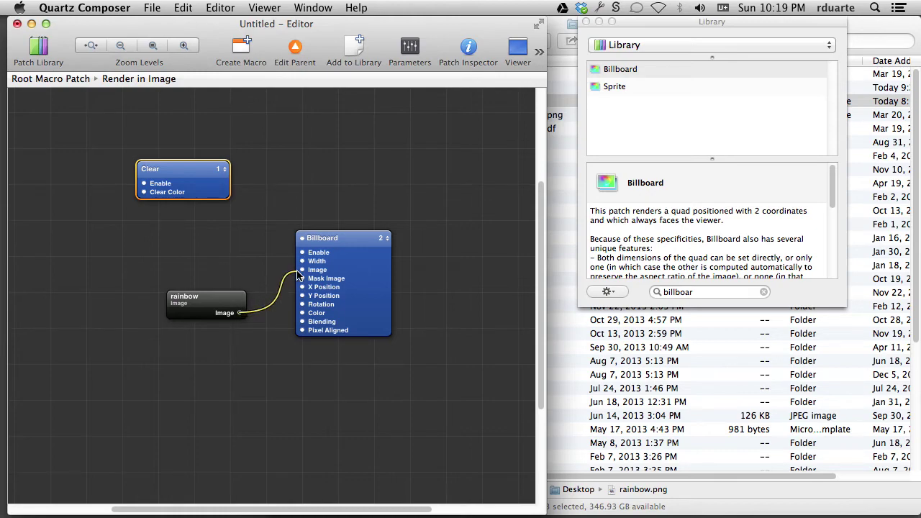
drag(299, 275, 303, 272)
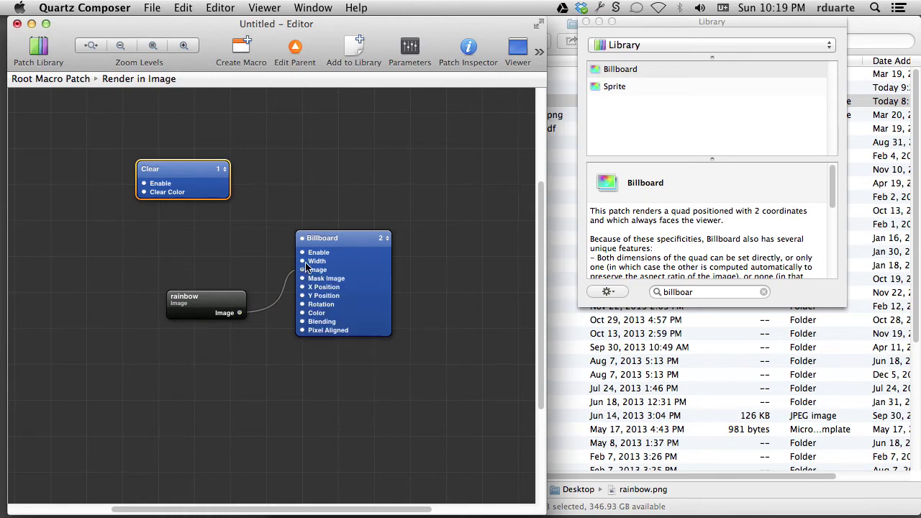
mouse_move(302, 262)
Move the Render in Image patch up and left at root level, then re-enter the macro.
click(296, 51)
drag(212, 216, 176, 207)
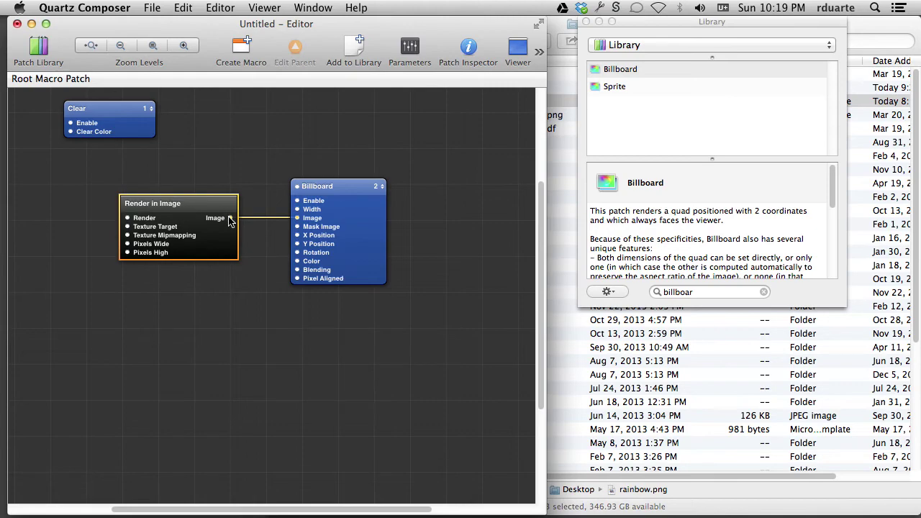
mouse_move(231, 221)
double_click(198, 219)
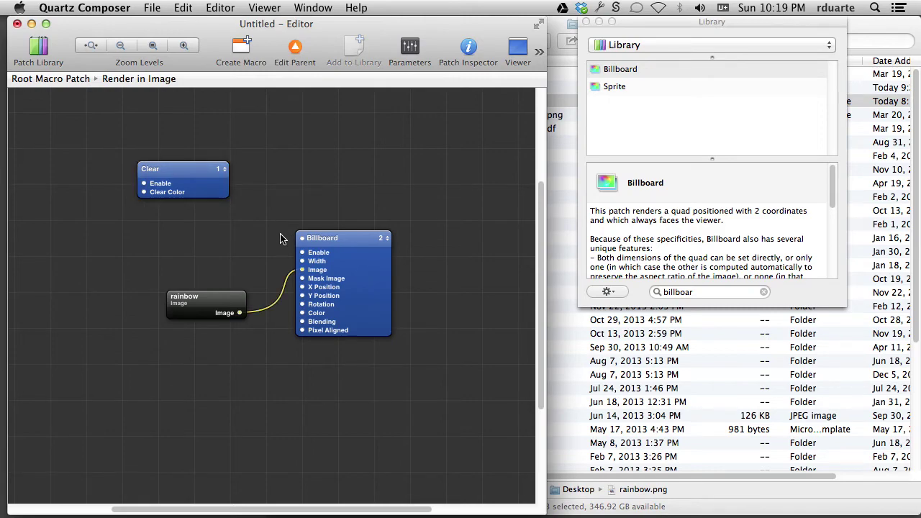
Add an Integrator below the rainbow Billboard and wire its Integrated Value to Rotation.
key(super+Return)
text(integ)
key(Return)
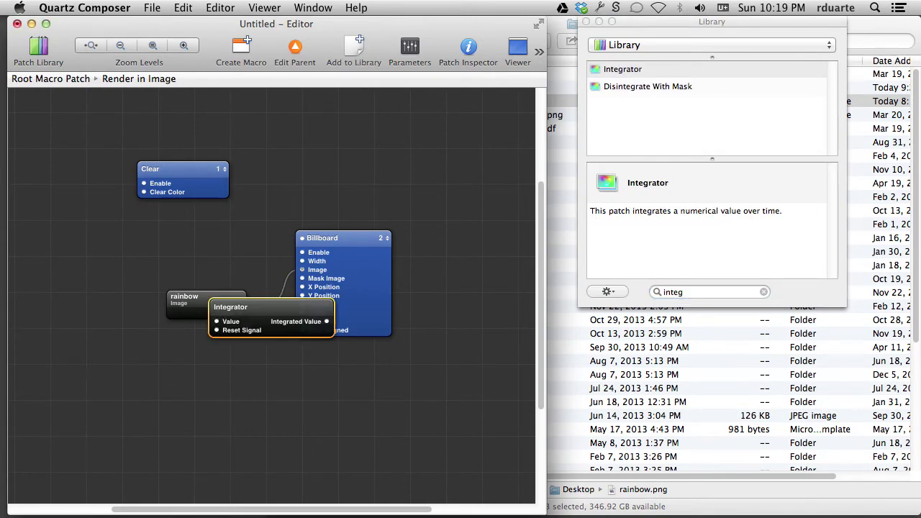
drag(295, 309, 251, 355)
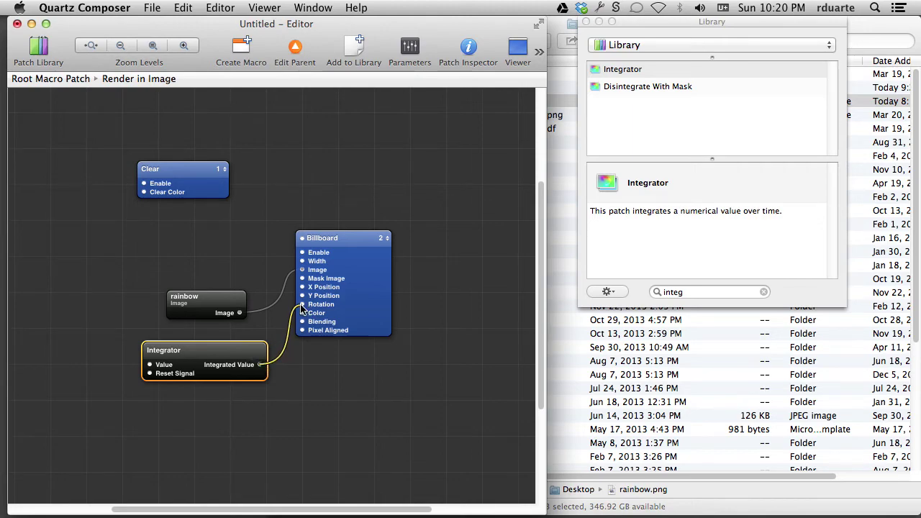
drag(301, 307, 302, 304)
Set the Integrator's Value input to 10.
click(295, 50)
click(250, 214)
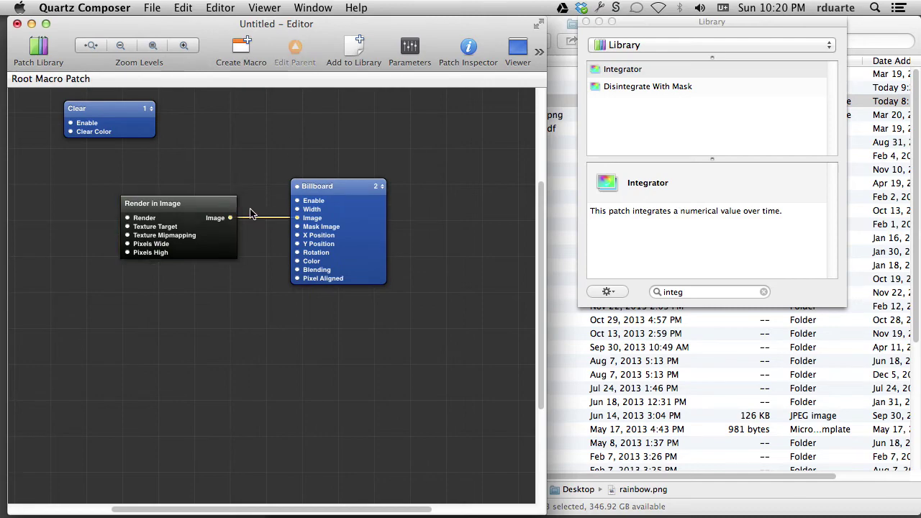
mouse_move(232, 221)
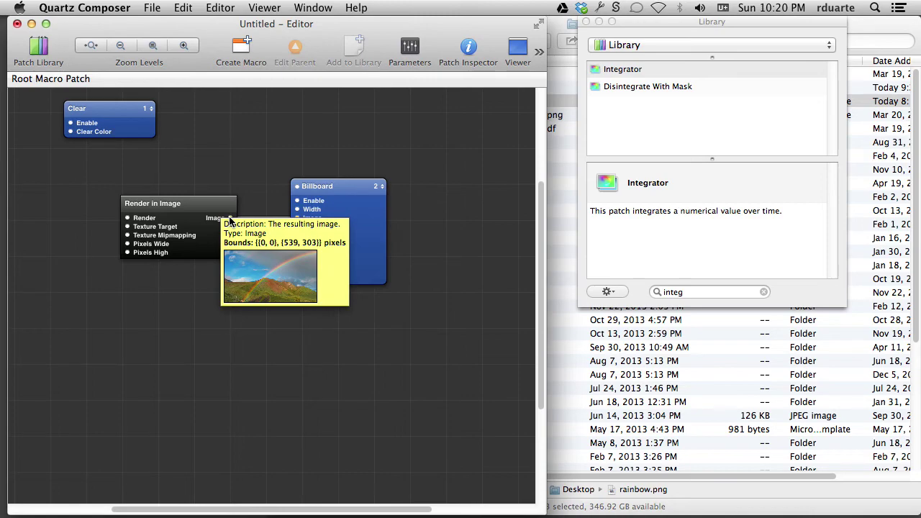
double_click(207, 225)
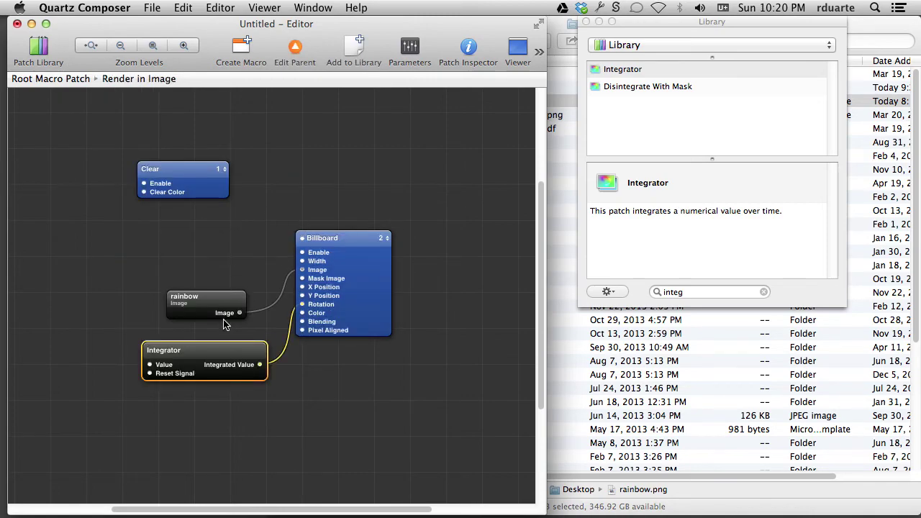
double_click(149, 366)
key(Return)
Back at the root level, move the outer Billboard slightly right and up.
click(295, 47)
click(245, 217)
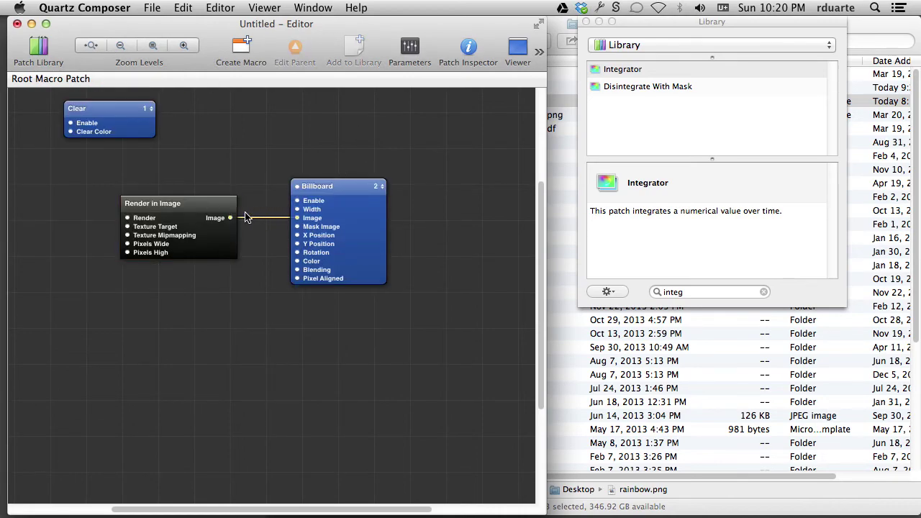
mouse_move(230, 223)
click(194, 220)
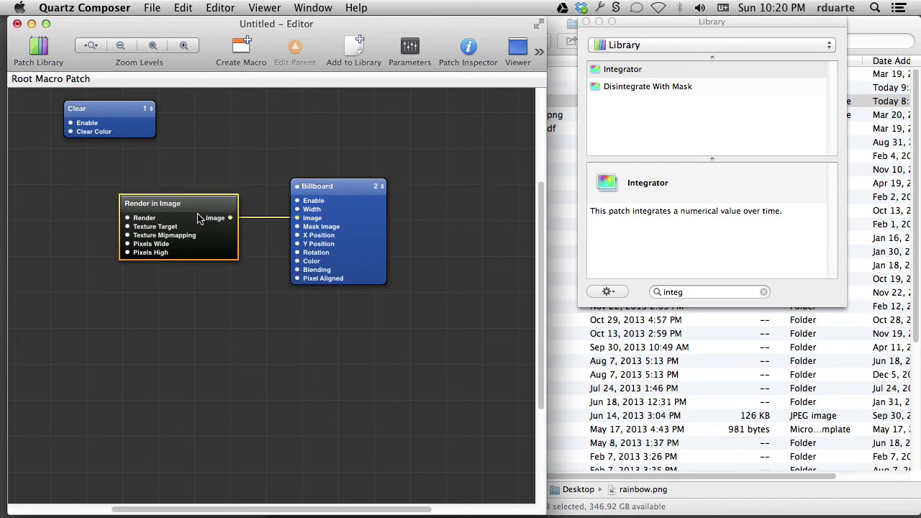
click(283, 181)
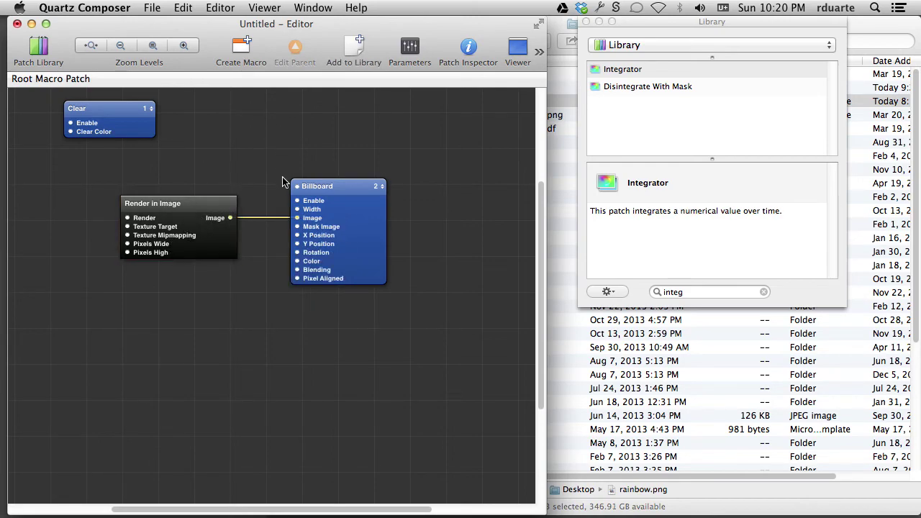
drag(321, 188, 351, 180)
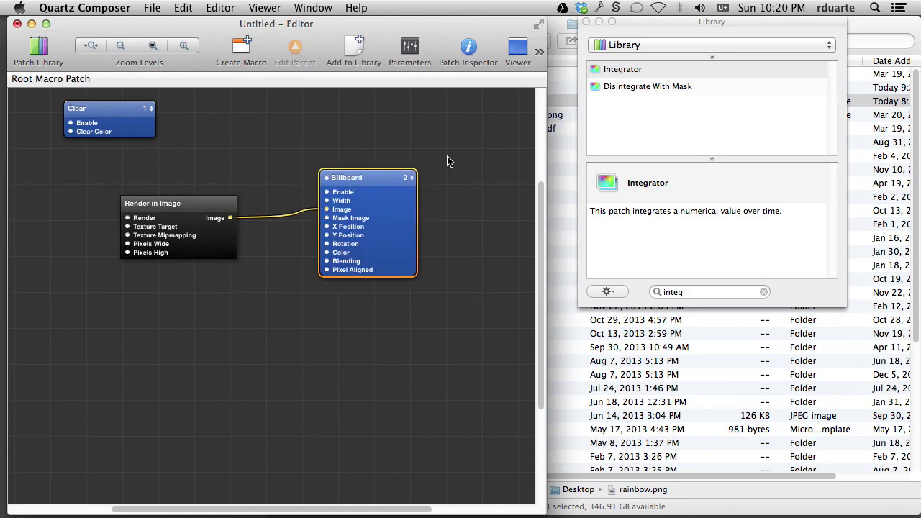
Show the Viewer and set the outer Billboard's Width to 1.
click(512, 49)
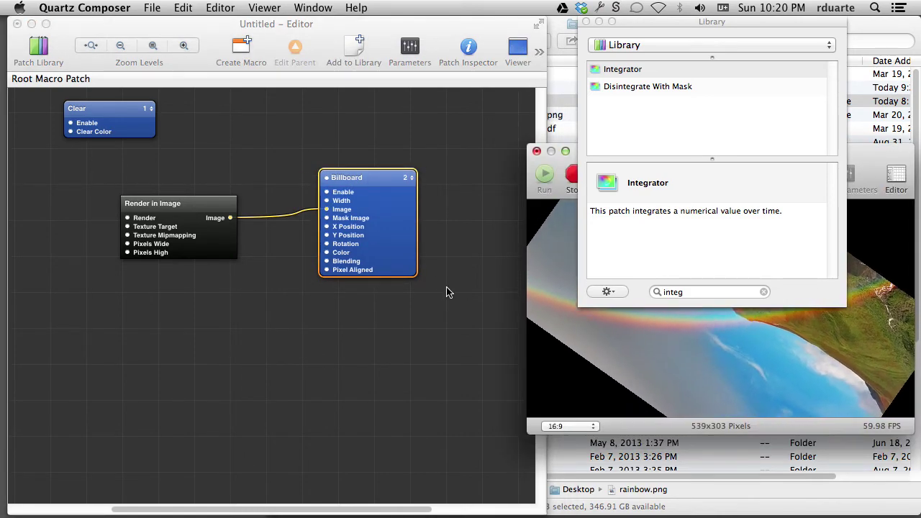
double_click(327, 202)
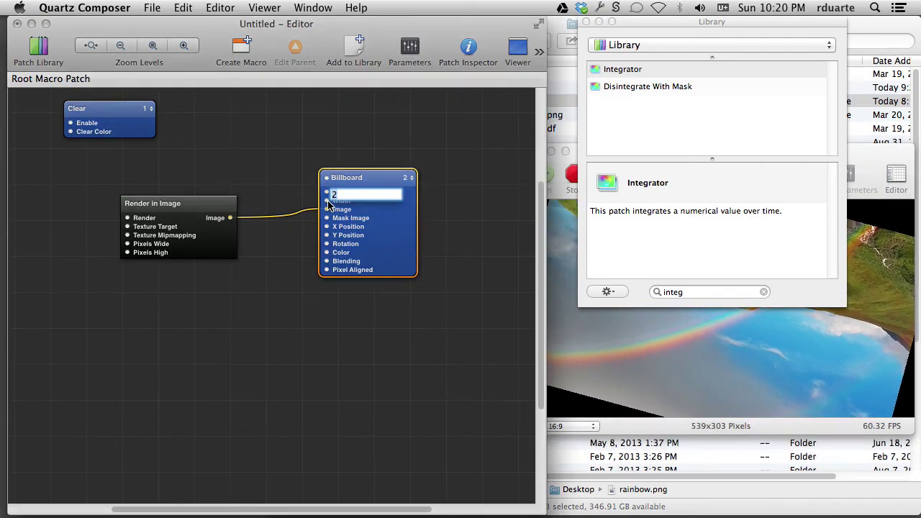
text(1)
key(Return)
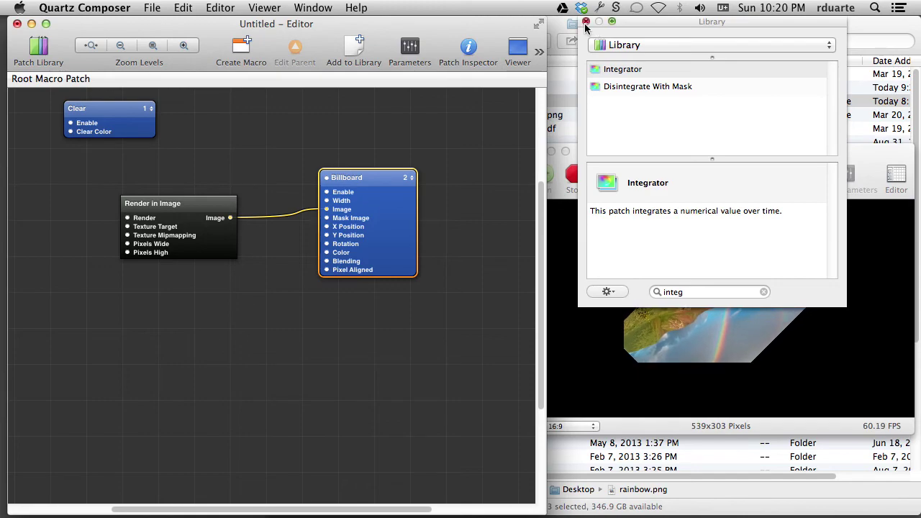
Close the patch Library and nudge the Render in Image patch up and right.
click(448, 239)
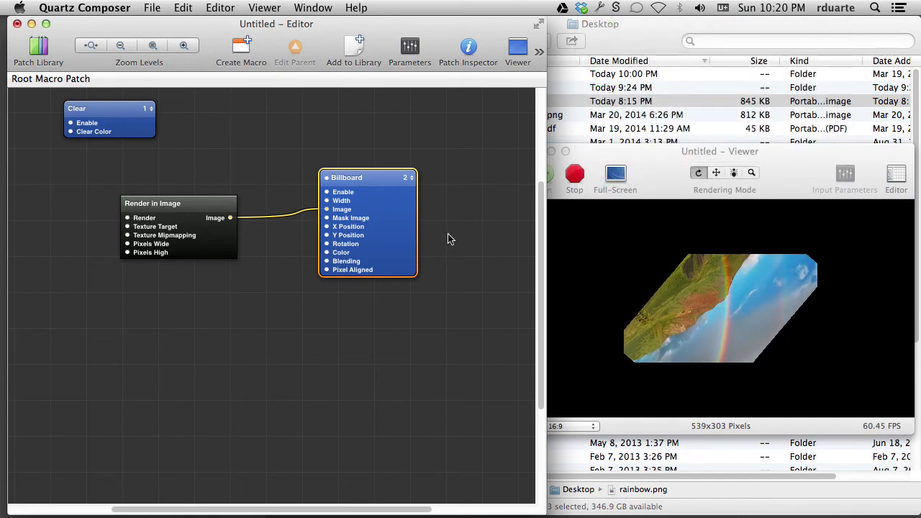
click(441, 282)
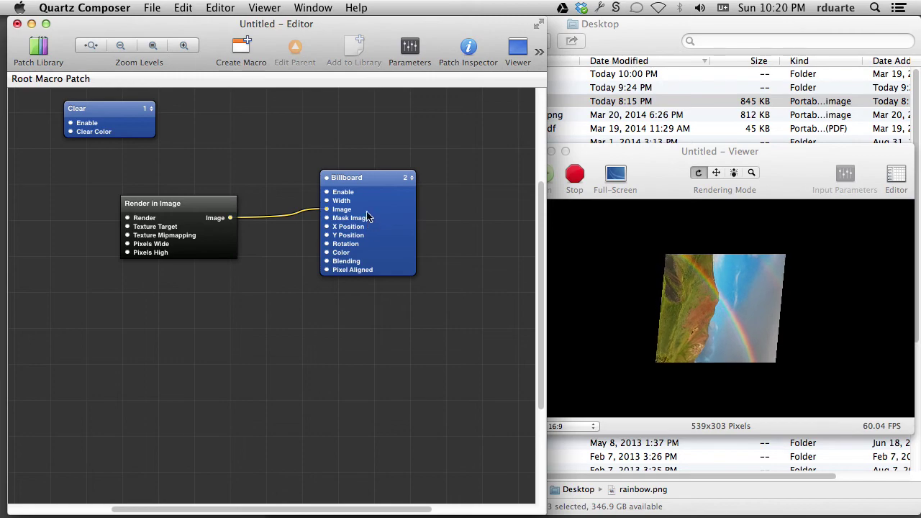
click(187, 213)
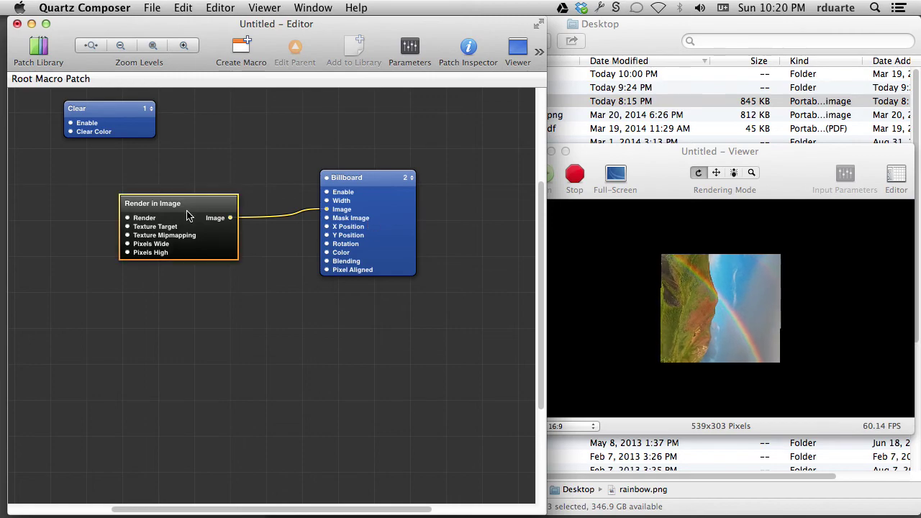
click(203, 166)
drag(200, 206, 205, 197)
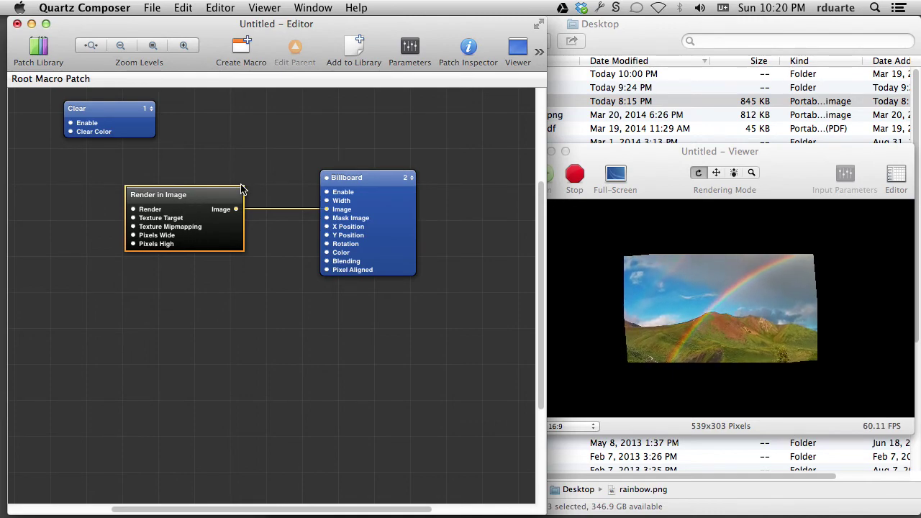
click(228, 160)
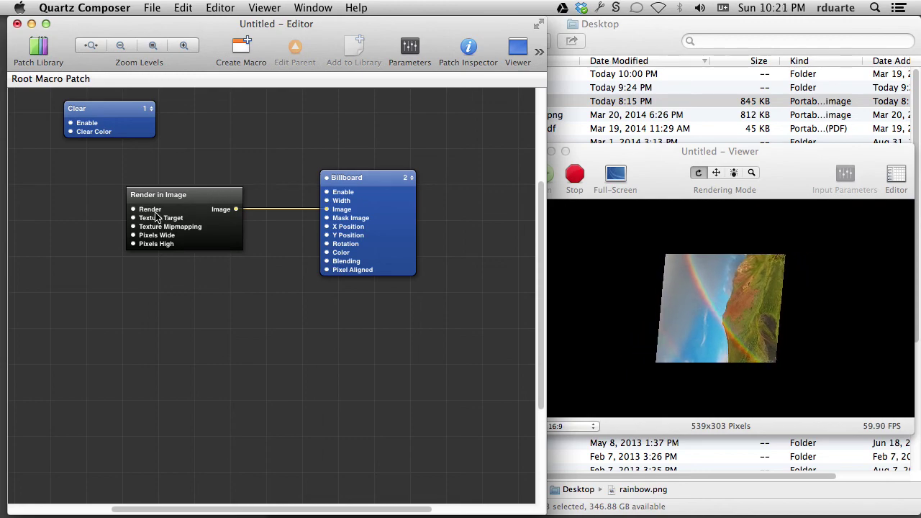
click(207, 198)
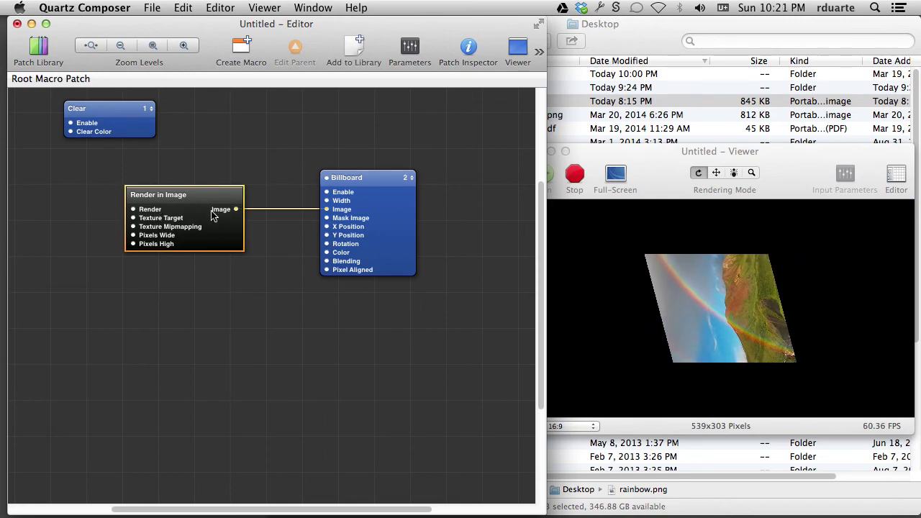